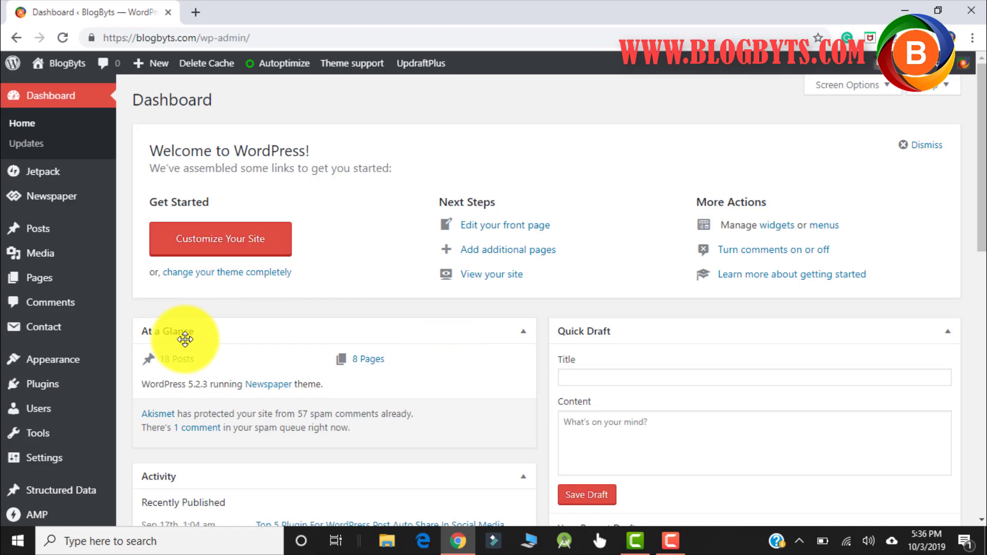
- Search the Add Plugins directory for 'rank math'
{"action": "mouse_move", "coordinate": [65, 392]}
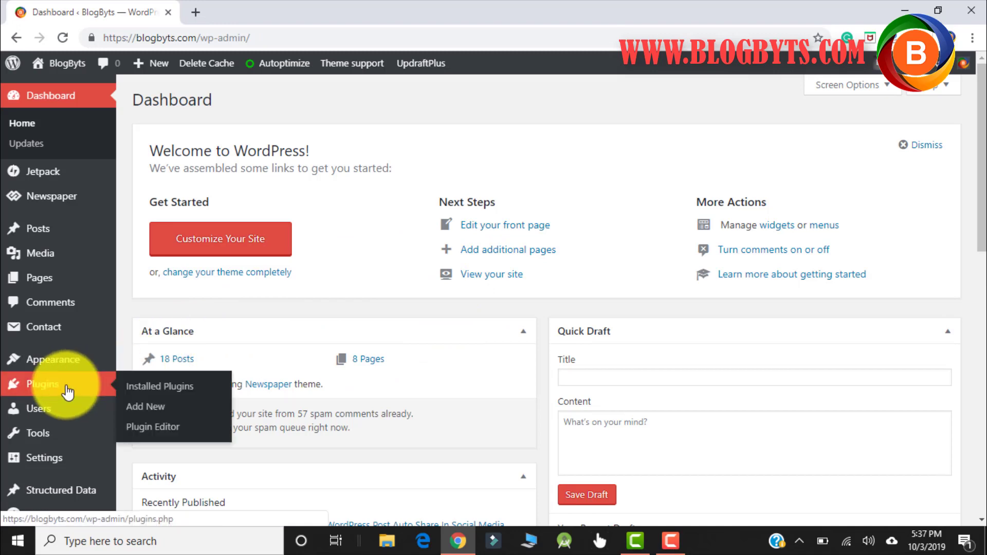
{"action": "left_click", "coordinate": [146, 408]}
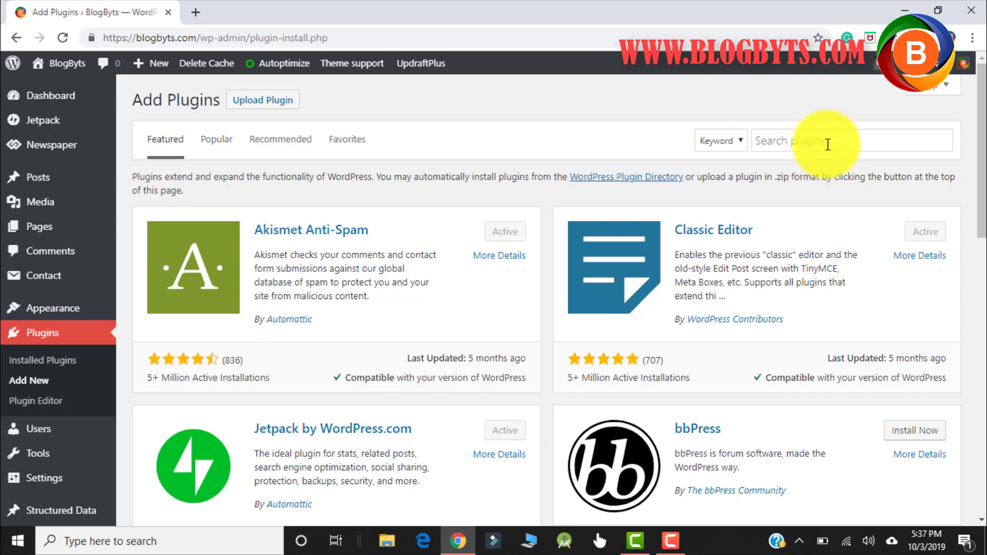
{"action": "left_click", "coordinate": [826, 143]}
{"action": "type", "text": "rank math"}
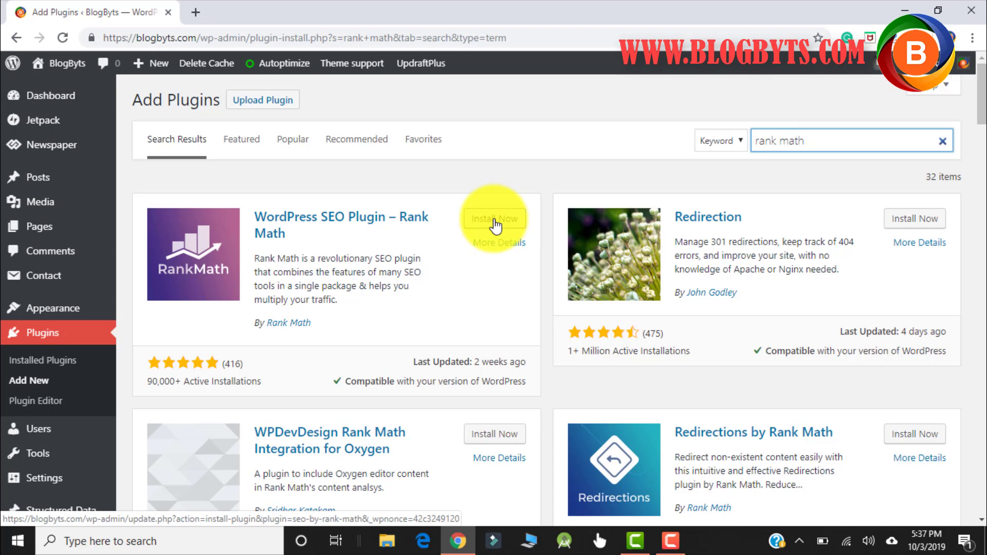
- Install the Rank Math SEO plugin from its search result card, then activate it
{"action": "left_click", "coordinate": [495, 222]}
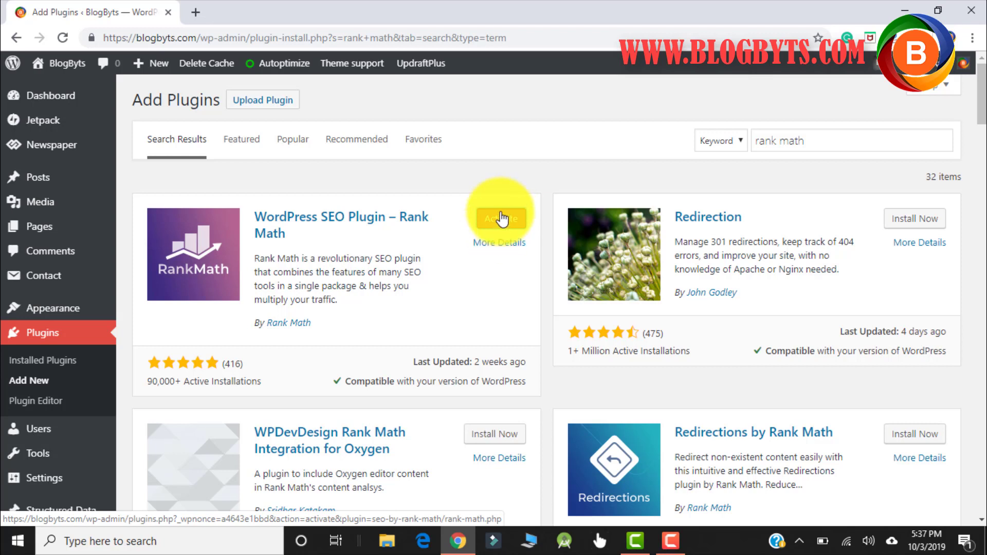
{"action": "left_click", "coordinate": [499, 222]}
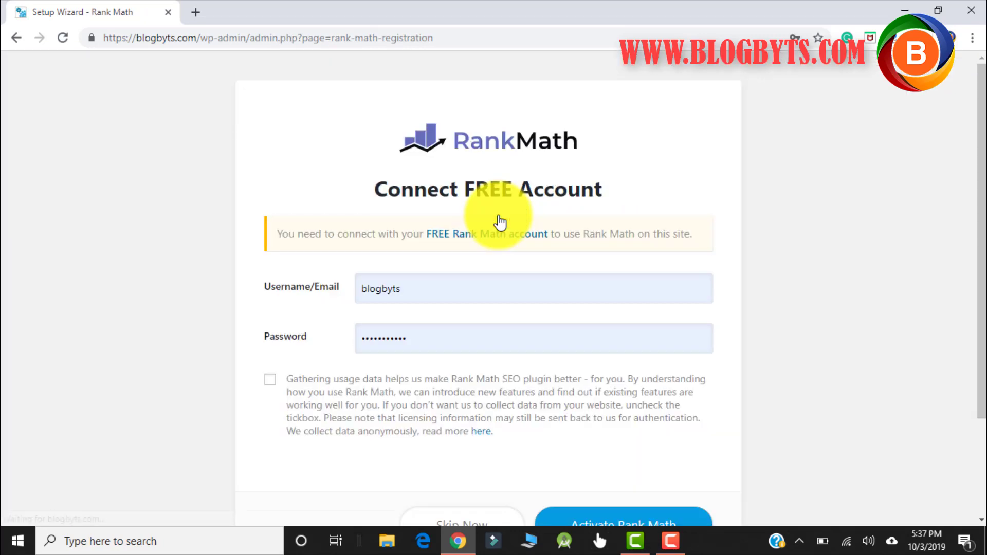
{"action": "left_click", "coordinate": [431, 279]}
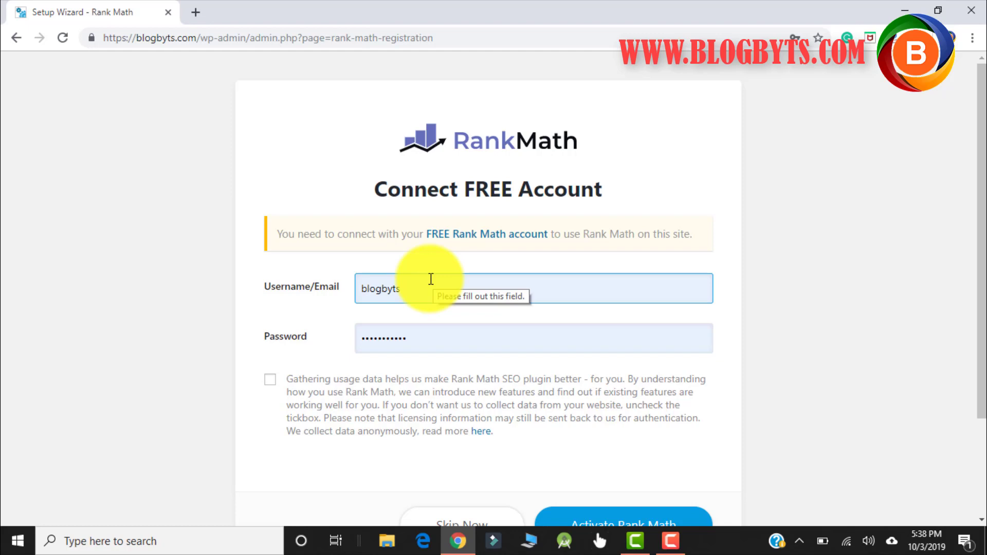
{"action": "scroll", "coordinate": [431, 278], "scroll_direction": "down", "scroll_amount": 3}
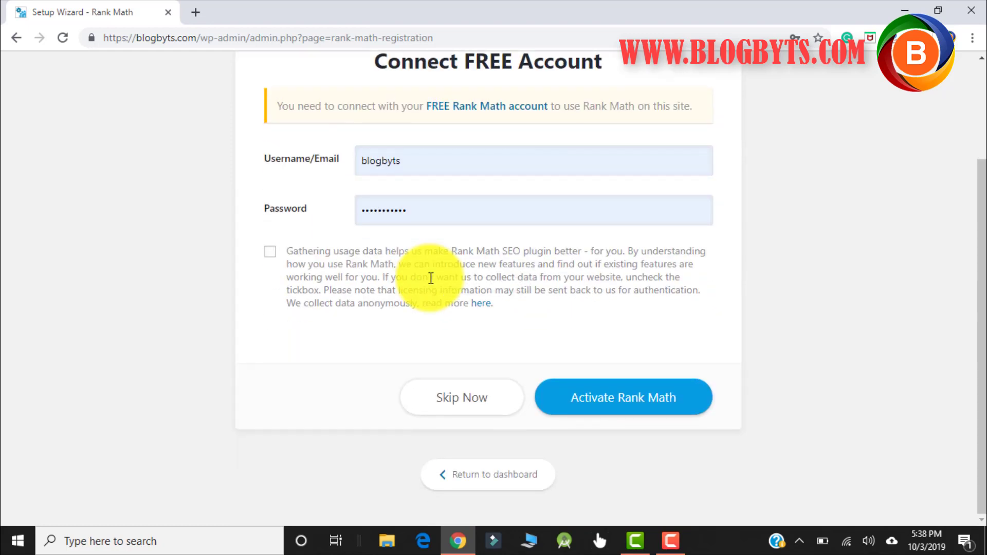
- Open rankmath.com in a new tab and choose to register a new account by e-mail
{"action": "key", "text": "ctrl+t"}
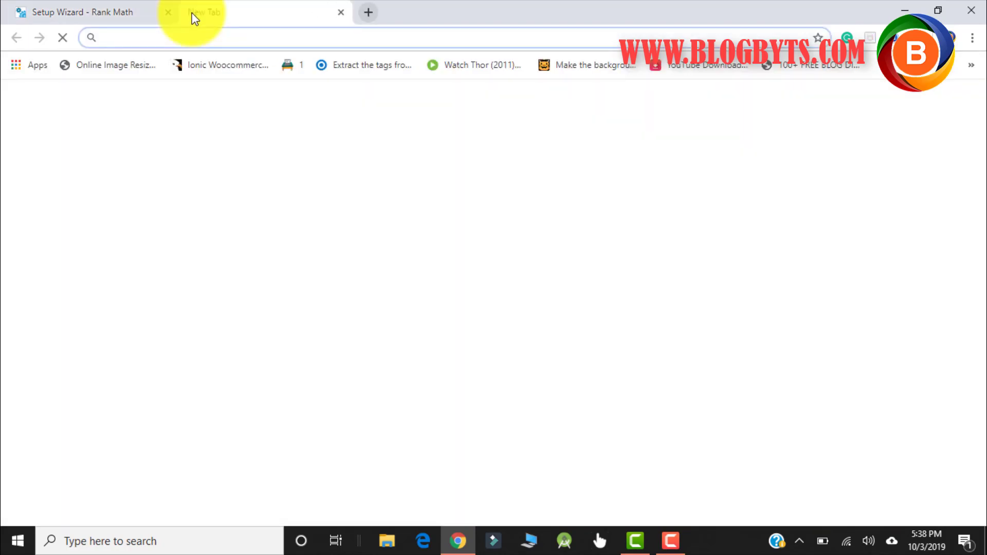
{"action": "type", "text": "rankmath.c"}
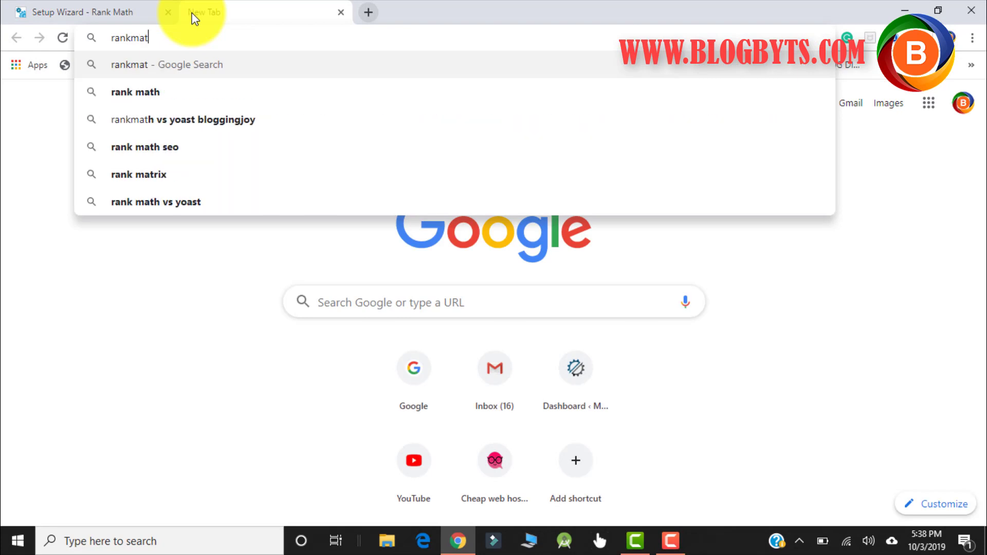
{"action": "type", "text": "om"}
{"action": "key", "text": "Return"}
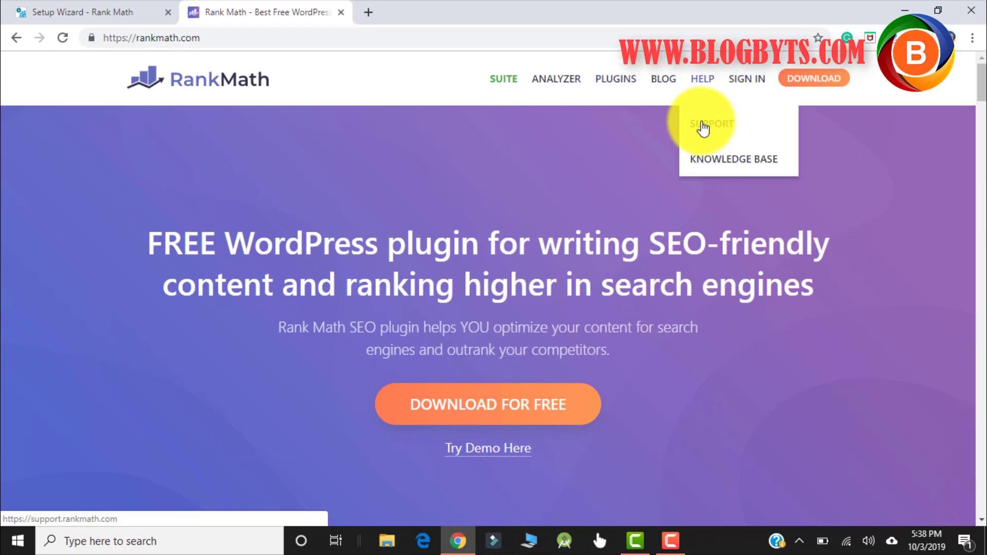
{"action": "left_click", "coordinate": [749, 82]}
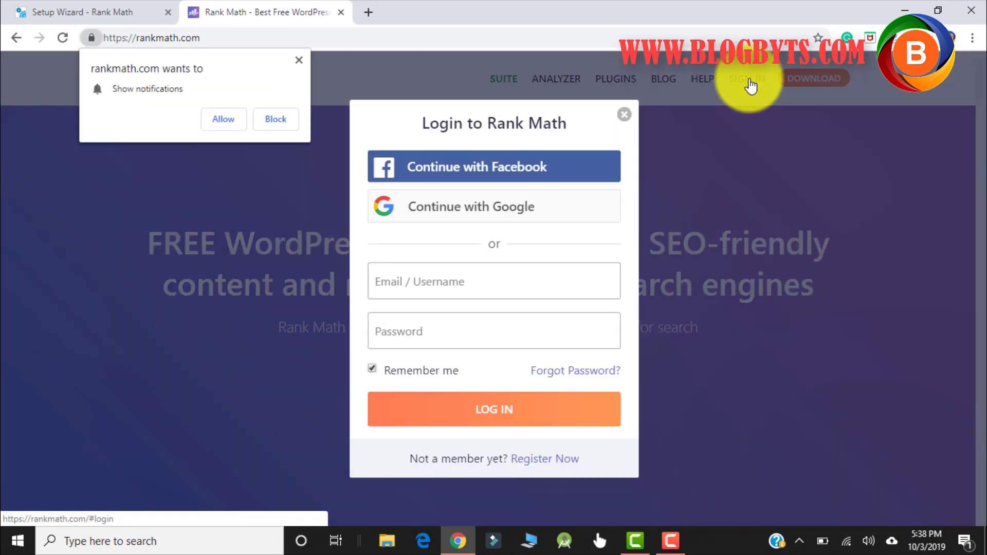
{"action": "left_click", "coordinate": [555, 466]}
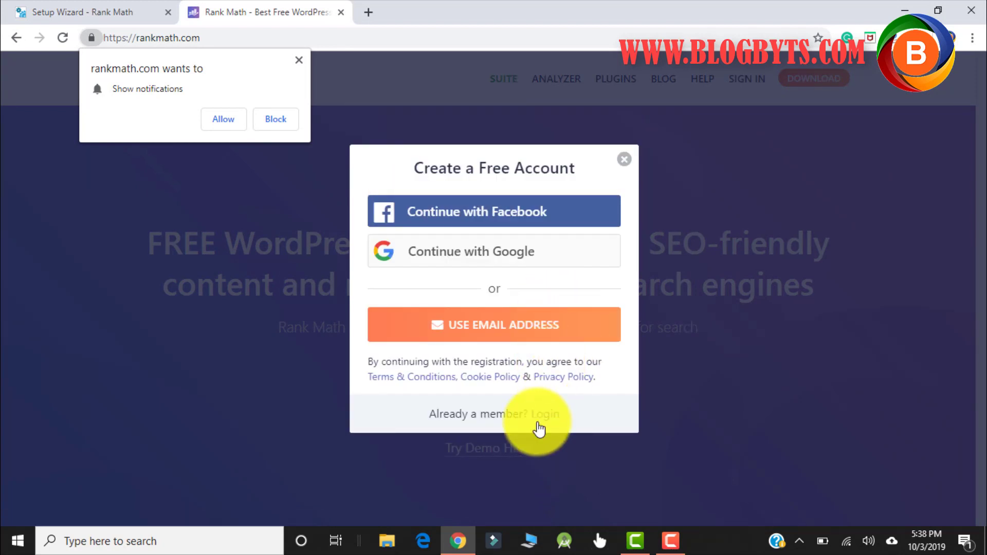
{"action": "left_click", "coordinate": [489, 329]}
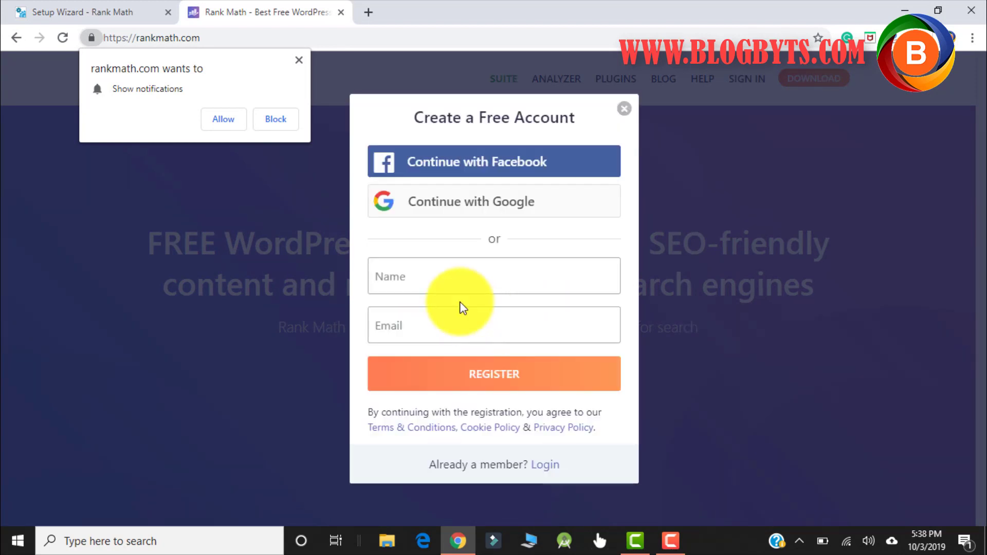
- Enter the account holder's name and e-mail address and submit the free registration
{"action": "left_click", "coordinate": [425, 282]}
{"action": "type", "text": "Rajib"}
{"action": "key", "text": "Tab"}
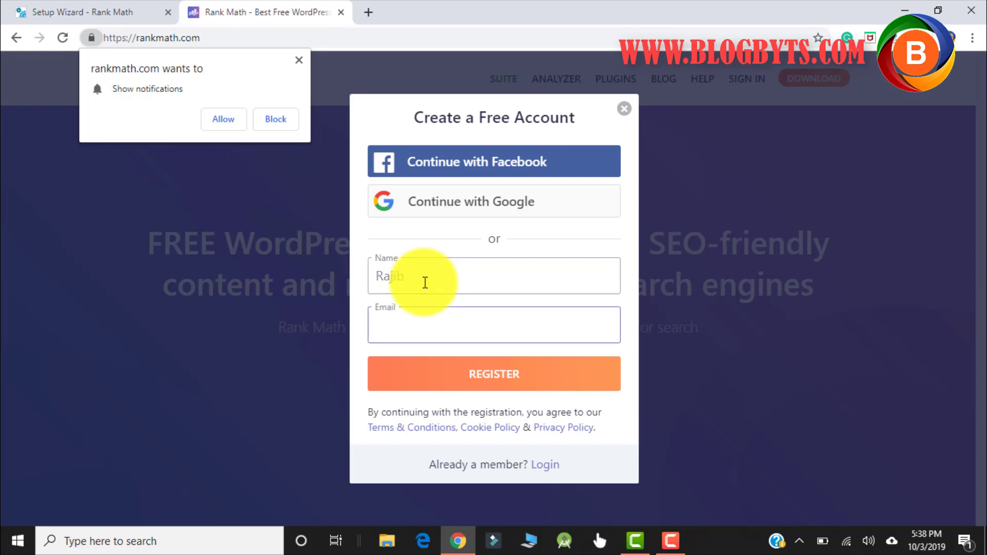
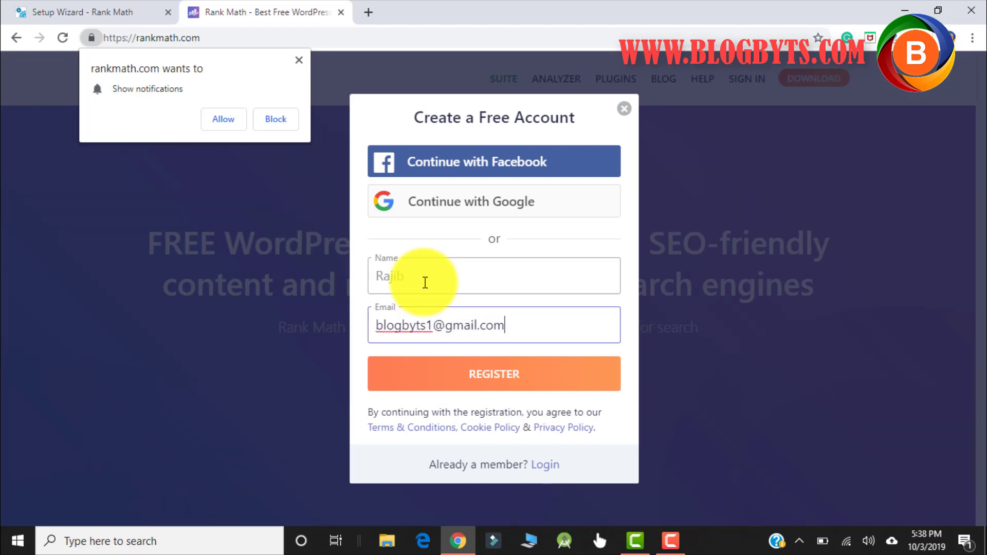
{"action": "left_click", "coordinate": [446, 382]}
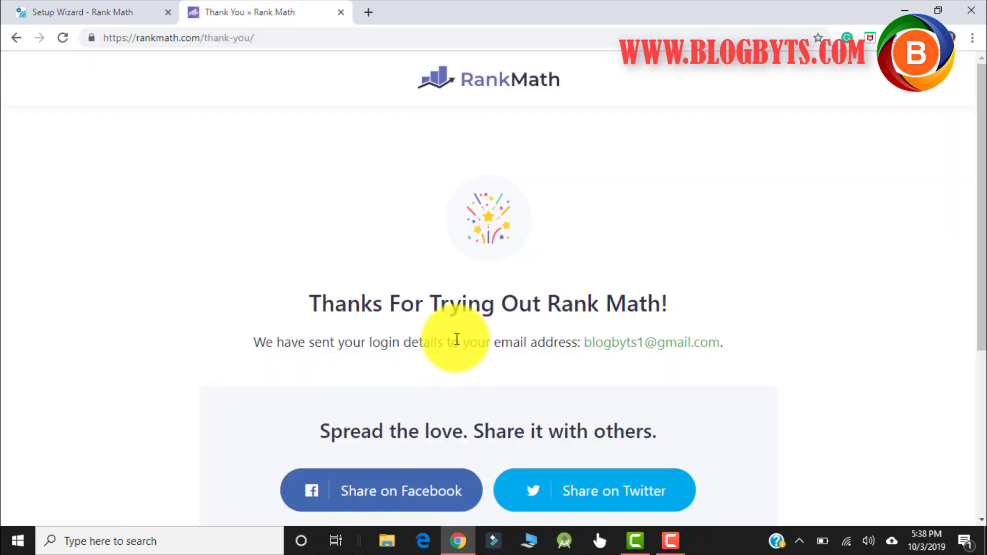
{"action": "scroll", "coordinate": [449, 335], "scroll_direction": "down", "scroll_amount": 5}
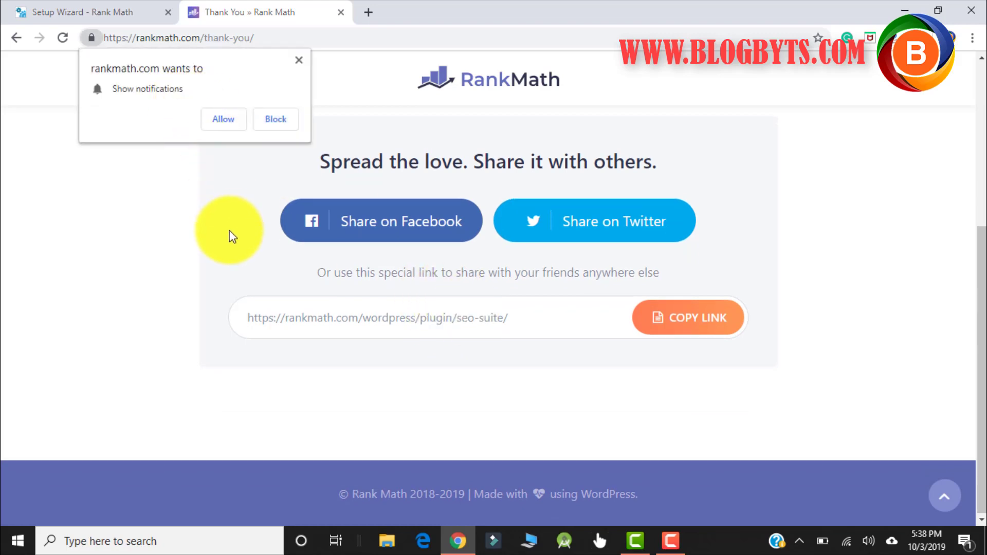
{"action": "scroll", "coordinate": [230, 233], "scroll_direction": "up", "scroll_amount": 5}
- Sign in with the new account's e-mail and password in the wizard to activate Rank Math
{"action": "left_click", "coordinate": [112, 11]}
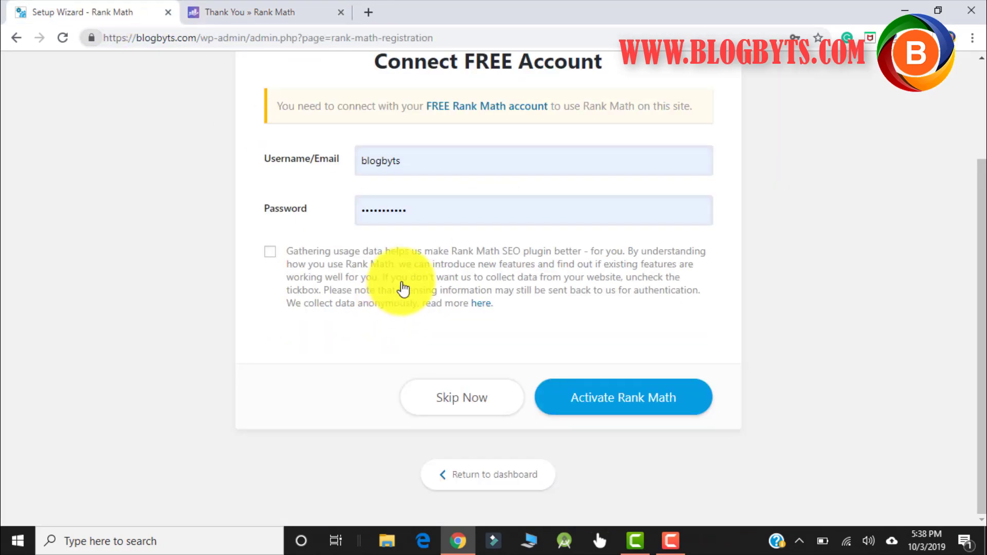
{"action": "left_click", "coordinate": [334, 171]}
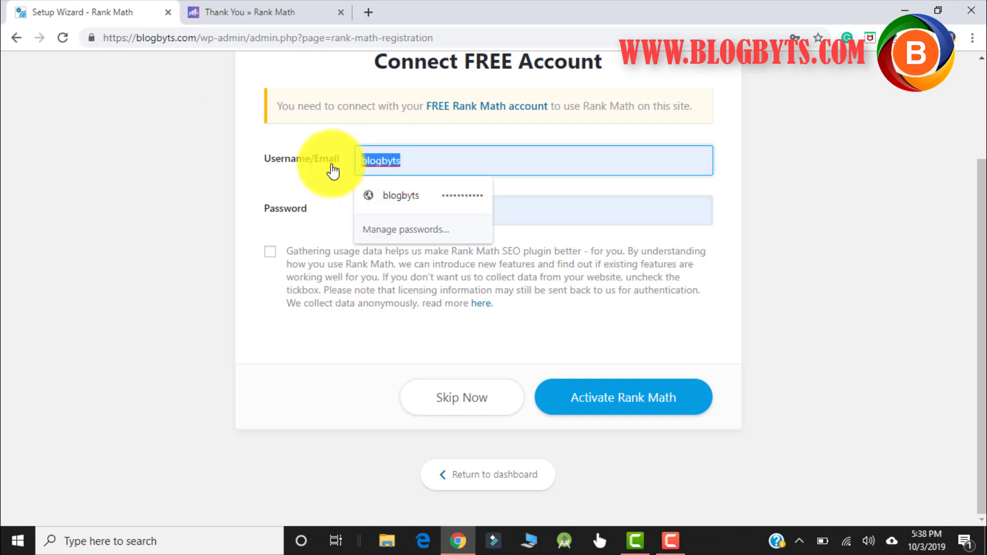
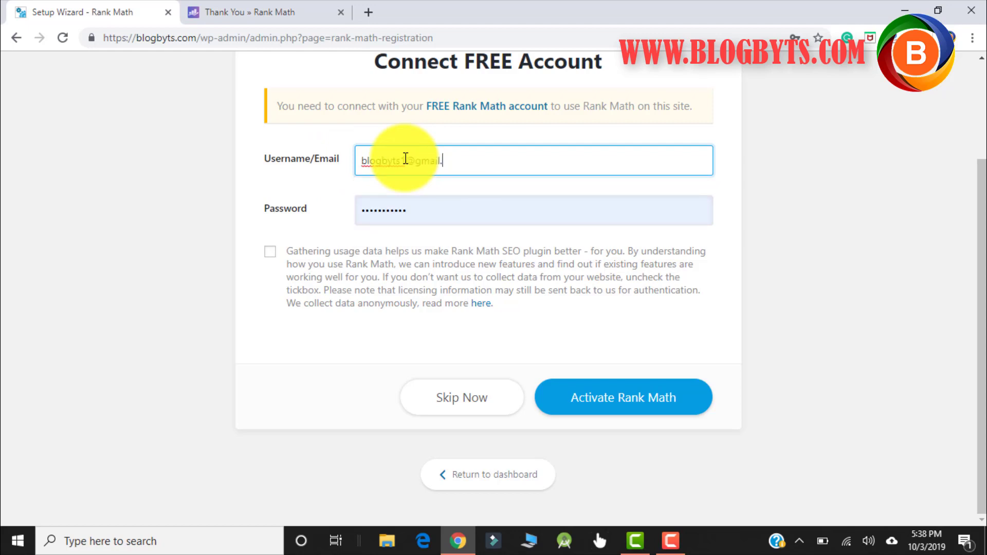
{"action": "key", "text": "Tab"}
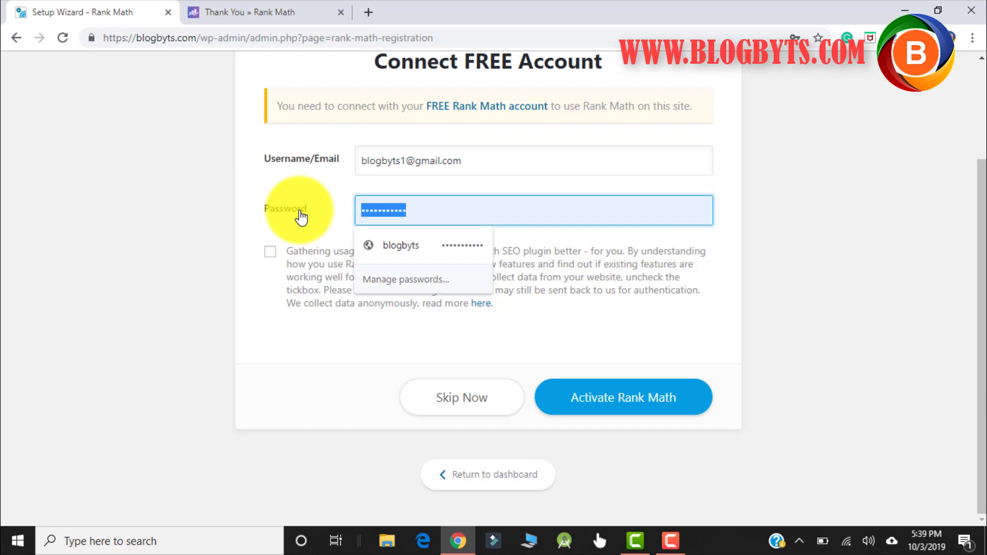
{"action": "type", "text": "••••••••••"}
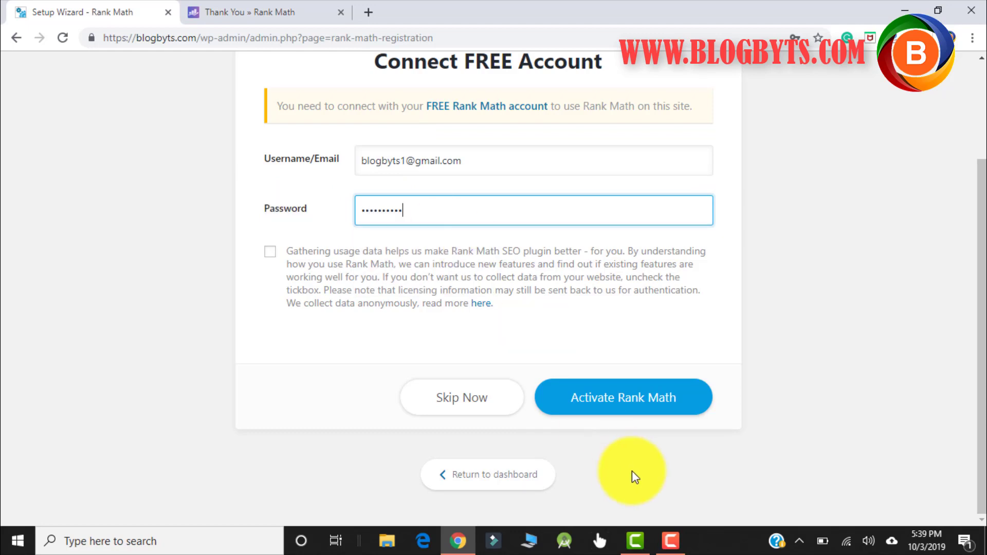
{"action": "left_click", "coordinate": [646, 404]}
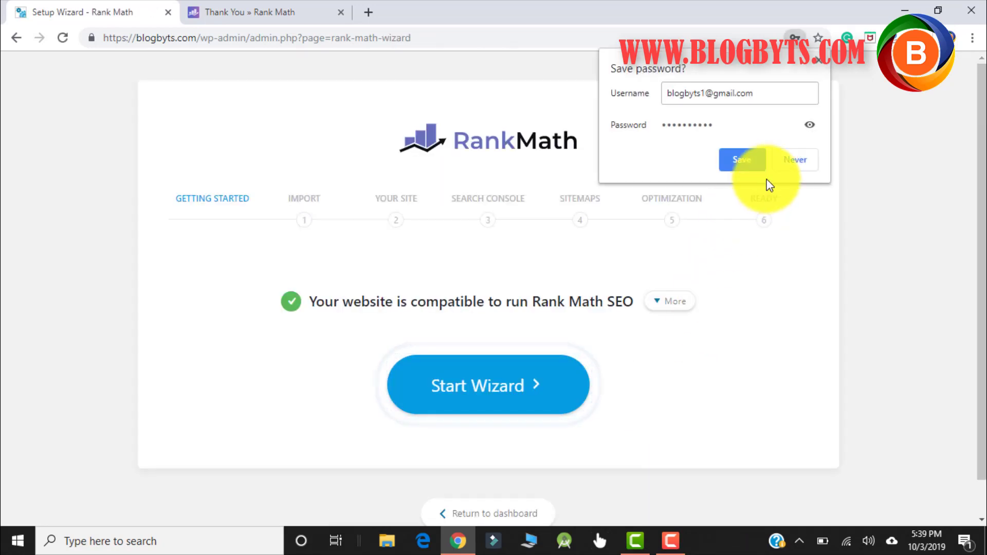
- Dismiss Chrome's save-password prompt and start the Rank Math setup wizard
{"action": "left_click", "coordinate": [818, 60]}
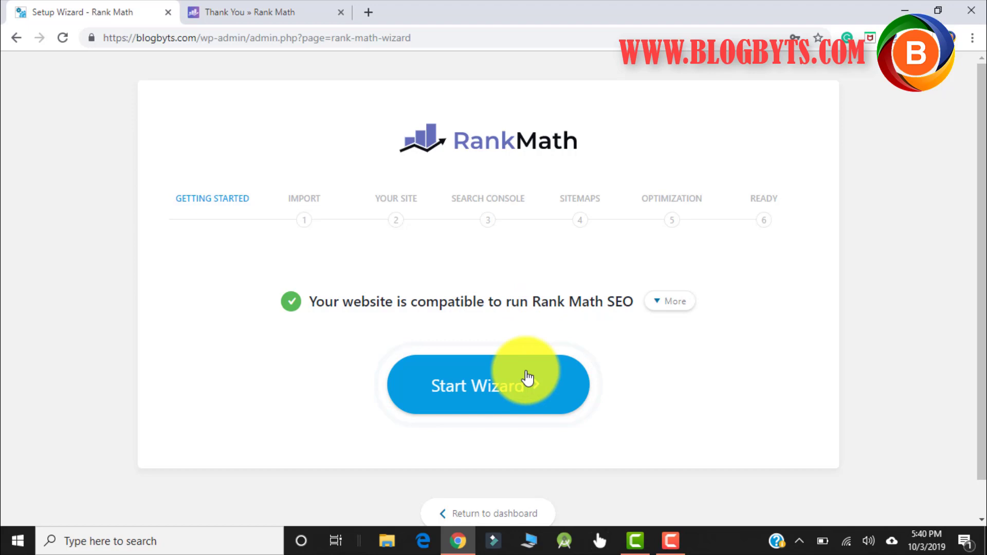
{"action": "left_click", "coordinate": [474, 393]}
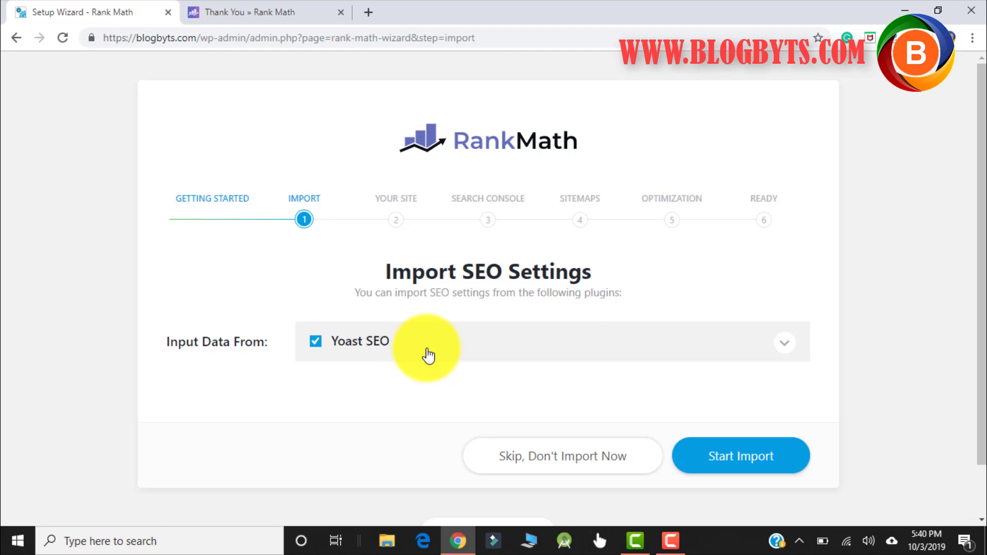
- Import the Yoast SEO settings and continue once the import reaches 100%
{"action": "left_click", "coordinate": [747, 463]}
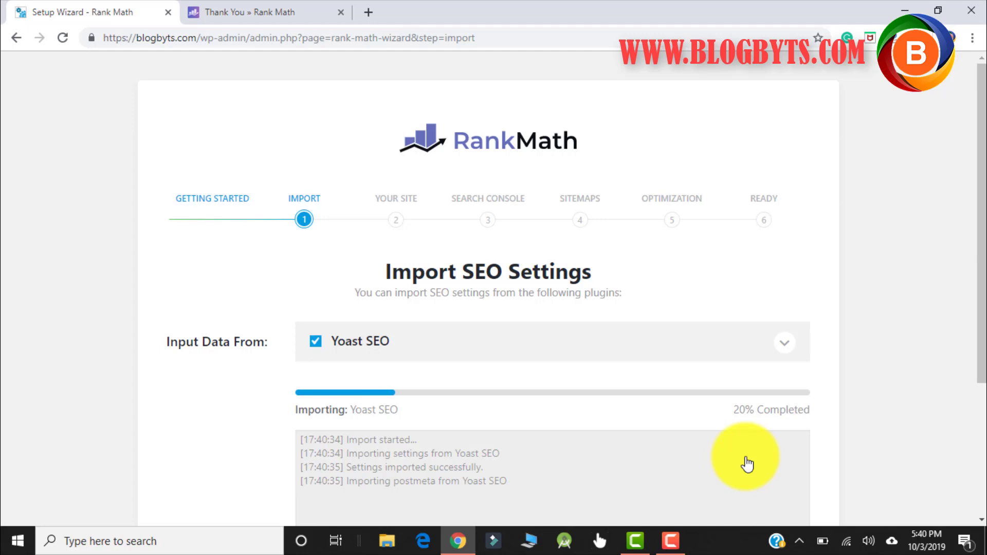
{"action": "scroll", "coordinate": [746, 316], "scroll_direction": "down", "scroll_amount": 1}
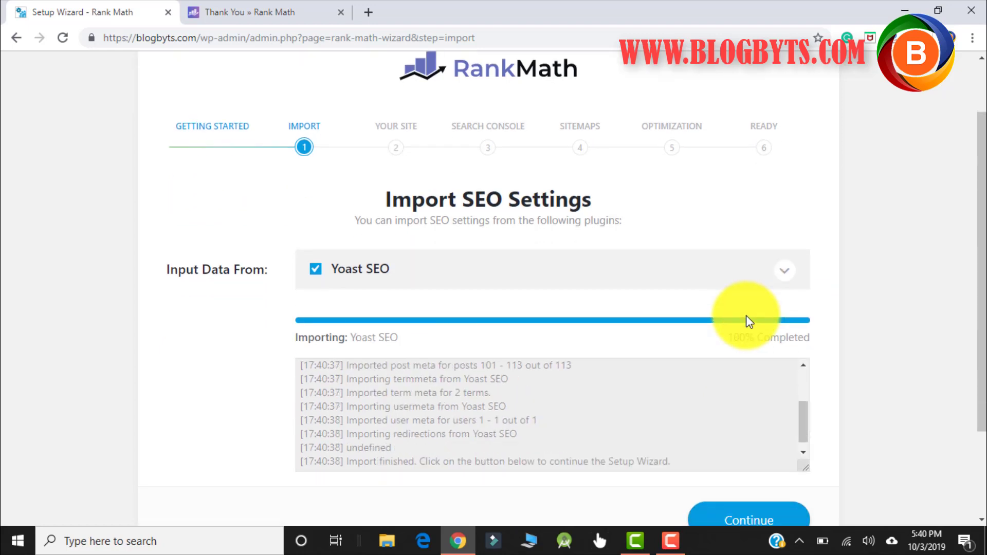
{"action": "scroll", "coordinate": [746, 320], "scroll_direction": "down", "scroll_amount": 2}
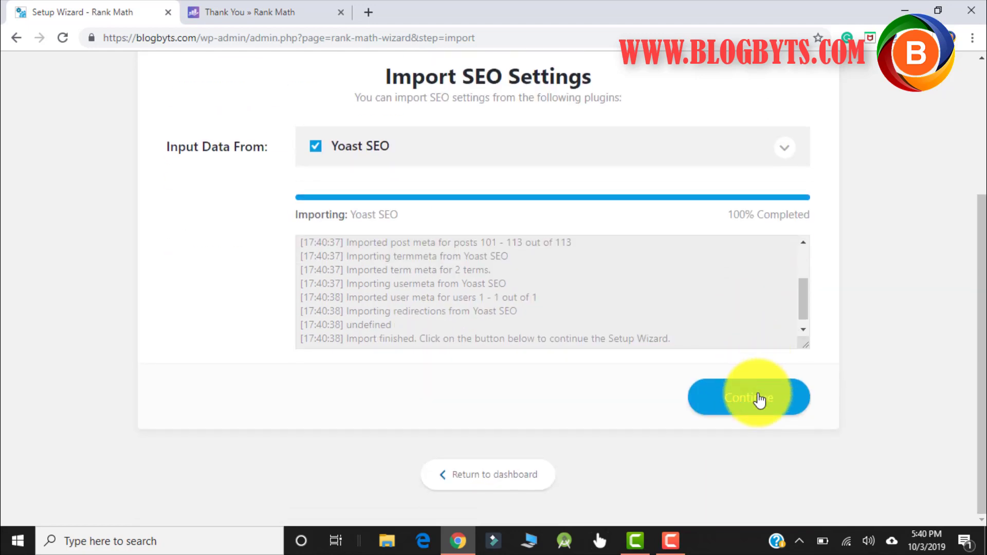
{"action": "left_click", "coordinate": [760, 400]}
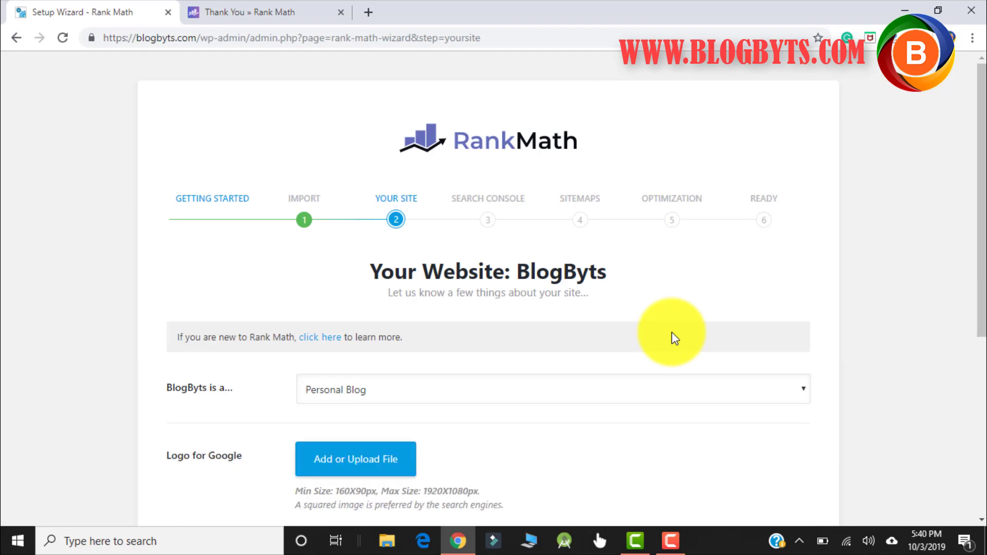
- Set HEADER-LOGO.png as the Logo for Google, within the 1920X1080px maximum size
{"action": "scroll", "coordinate": [401, 272], "scroll_direction": "down", "scroll_amount": 3}
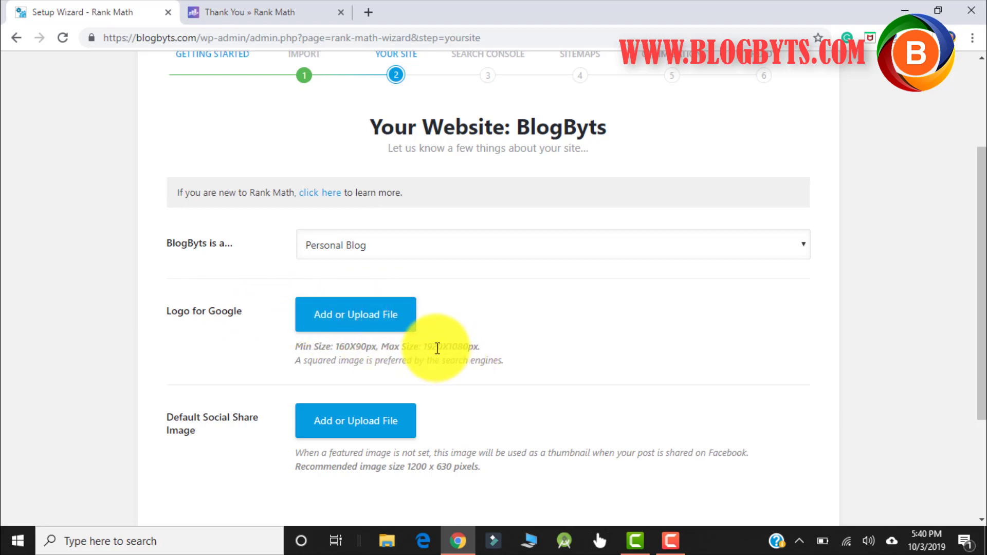
{"action": "left_click_drag", "start_coordinate": [425, 346], "coordinate": [488, 346]}
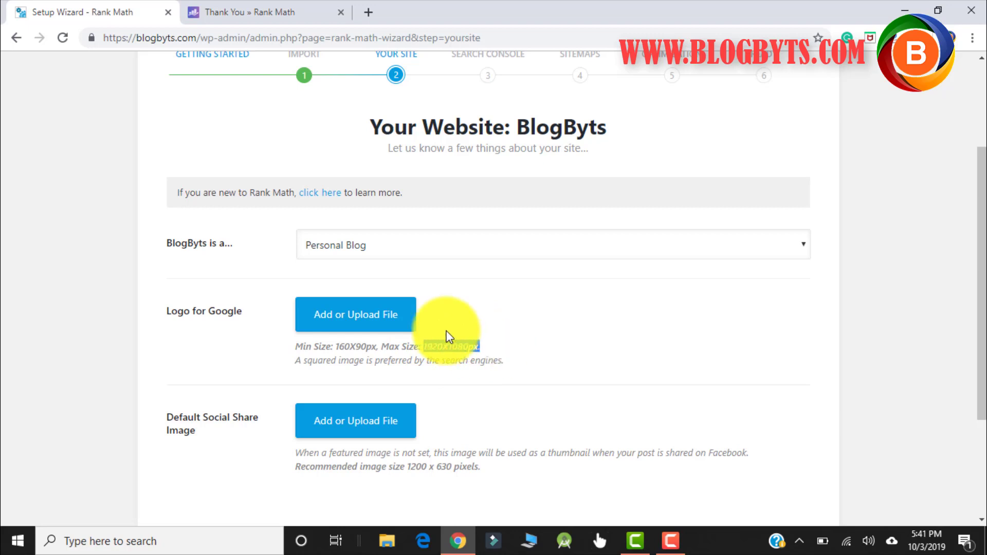
{"action": "left_click", "coordinate": [402, 319]}
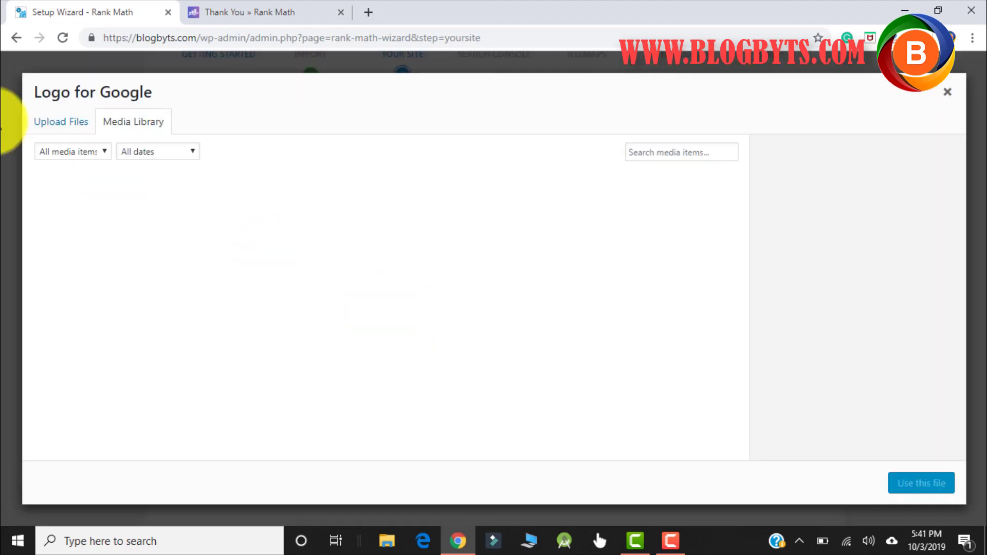
{"action": "scroll", "coordinate": [457, 321], "scroll_direction": "down", "scroll_amount": 15}
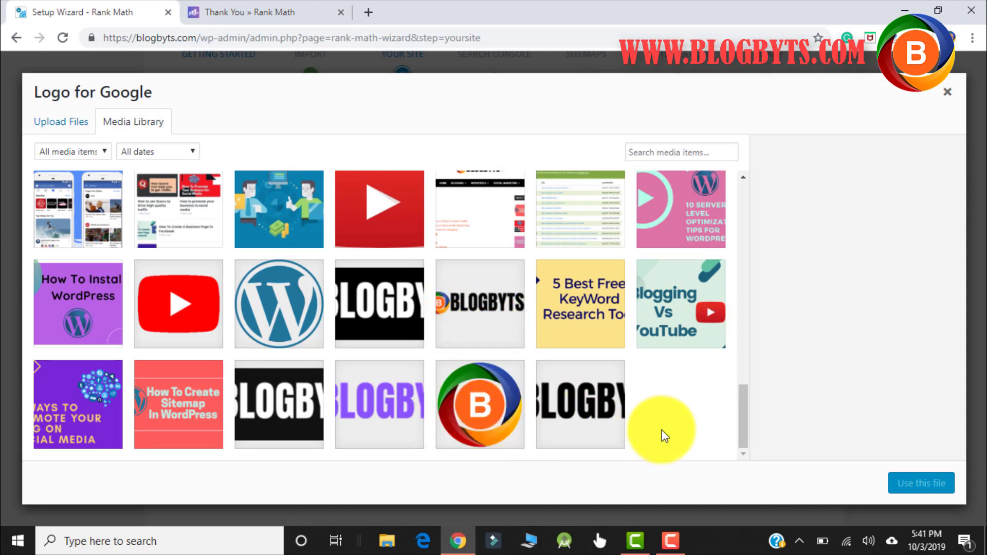
{"action": "left_click", "coordinate": [598, 395]}
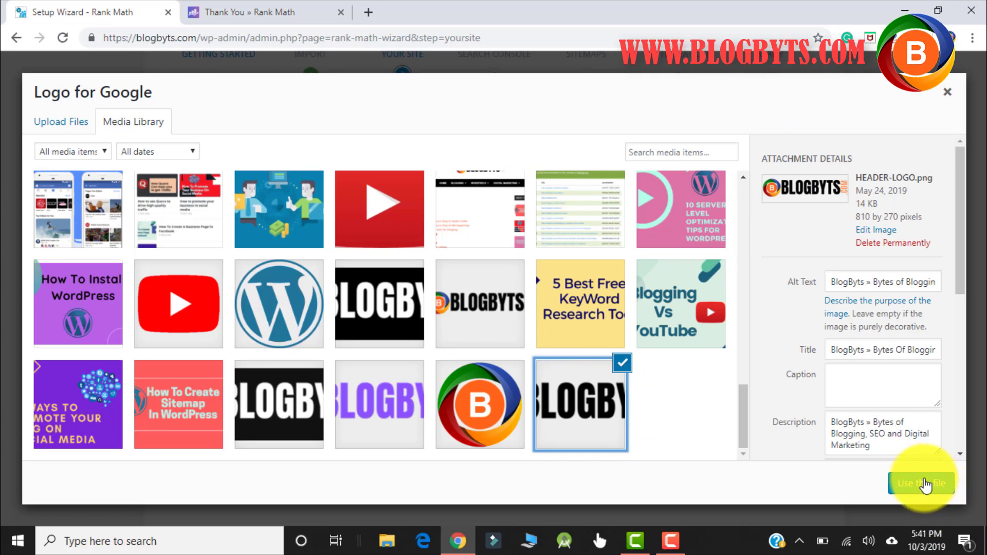
{"action": "left_click", "coordinate": [925, 484]}
- Use HEADER-LOGO.png as the default social share image and save the site details
{"action": "scroll", "coordinate": [492, 323], "scroll_direction": "down", "scroll_amount": 4}
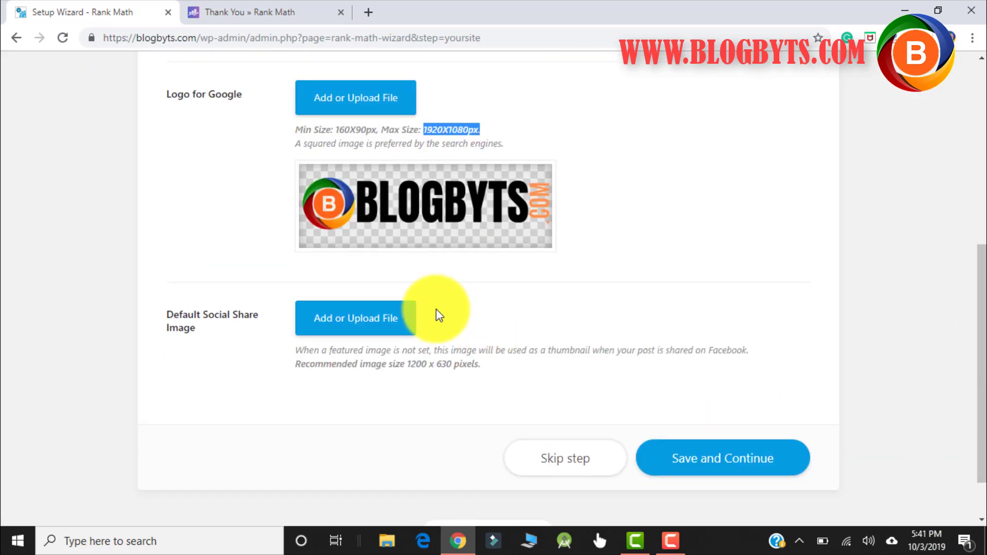
{"action": "left_click", "coordinate": [374, 322]}
{"action": "scroll", "coordinate": [651, 288], "scroll_direction": "down", "scroll_amount": 10}
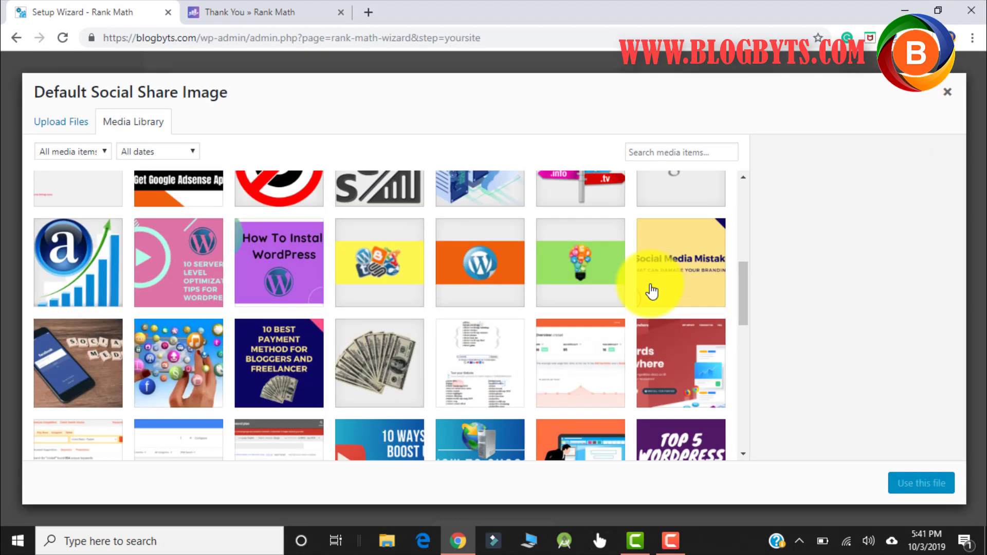
{"action": "left_click", "coordinate": [599, 397]}
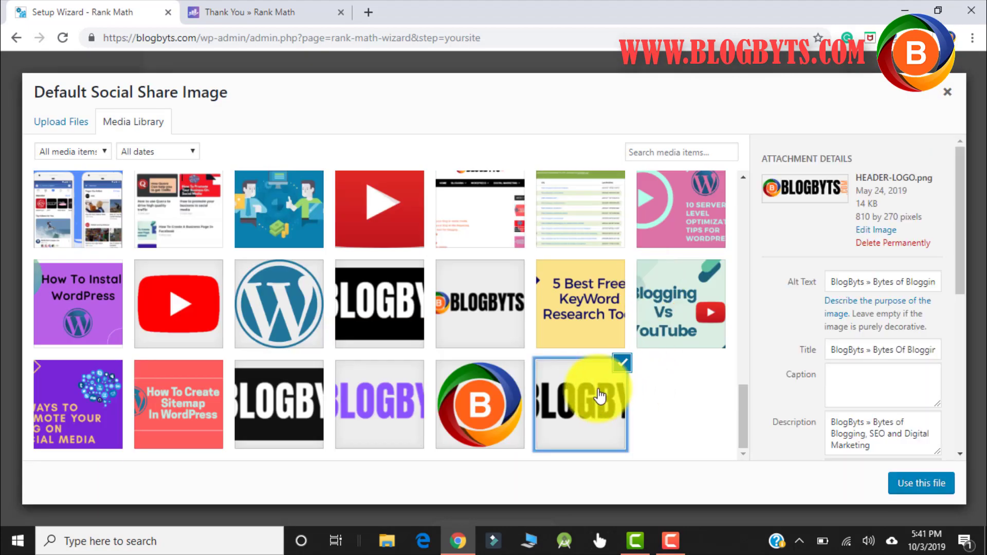
{"action": "left_click", "coordinate": [920, 483]}
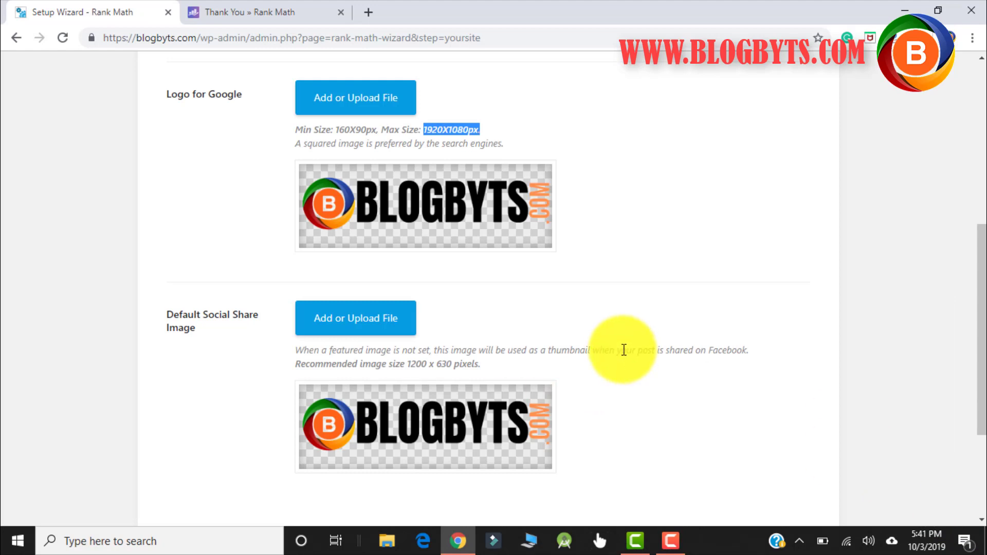
{"action": "scroll", "coordinate": [645, 322], "scroll_direction": "down", "scroll_amount": 3}
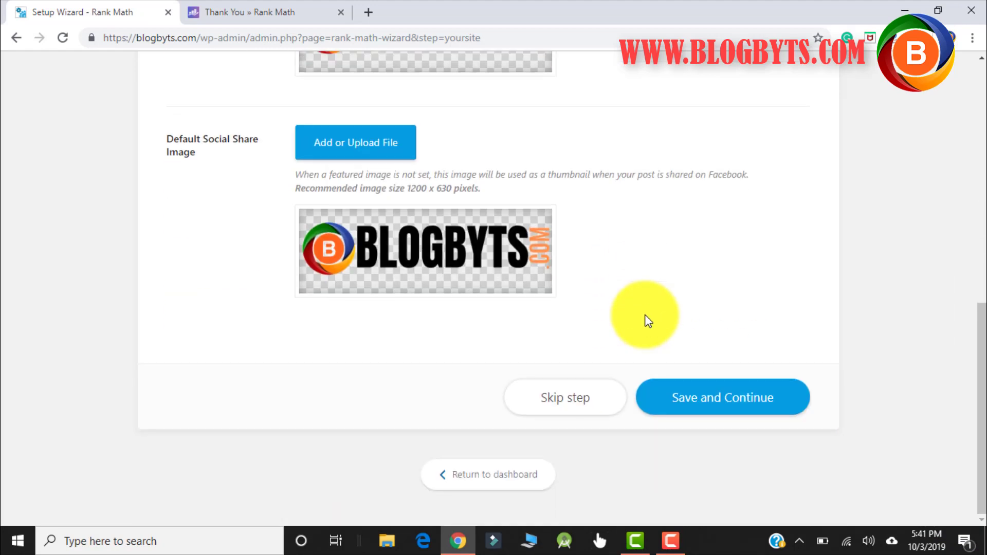
{"action": "left_click", "coordinate": [727, 406]}
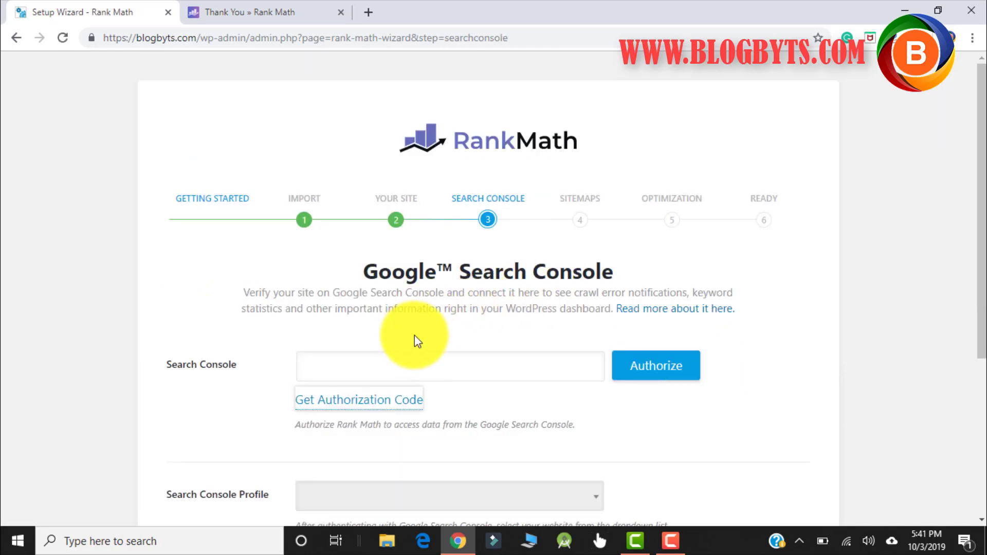
- Authorize Rank Math with the site's Google account and copy the issued authorization code
{"action": "left_click", "coordinate": [403, 362]}
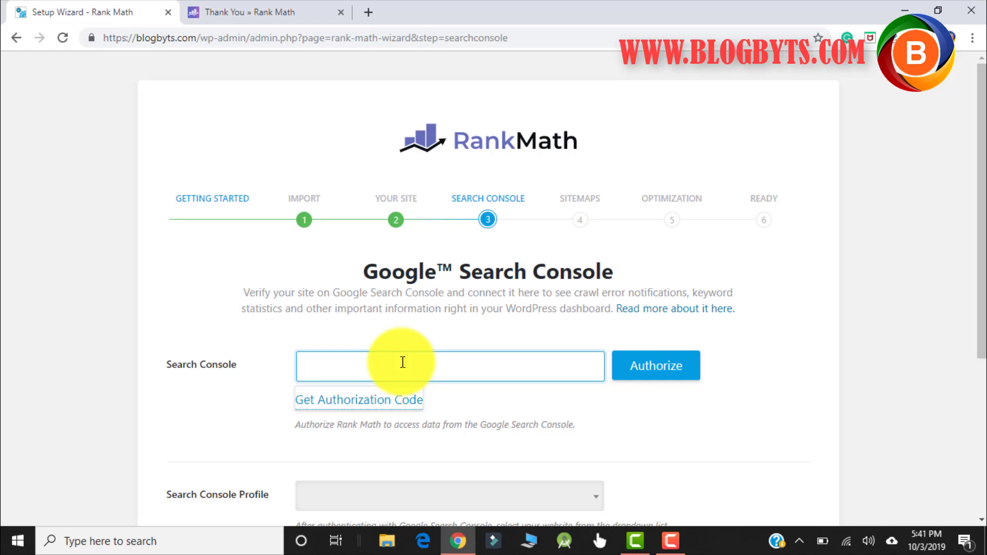
{"action": "left_click", "coordinate": [355, 405]}
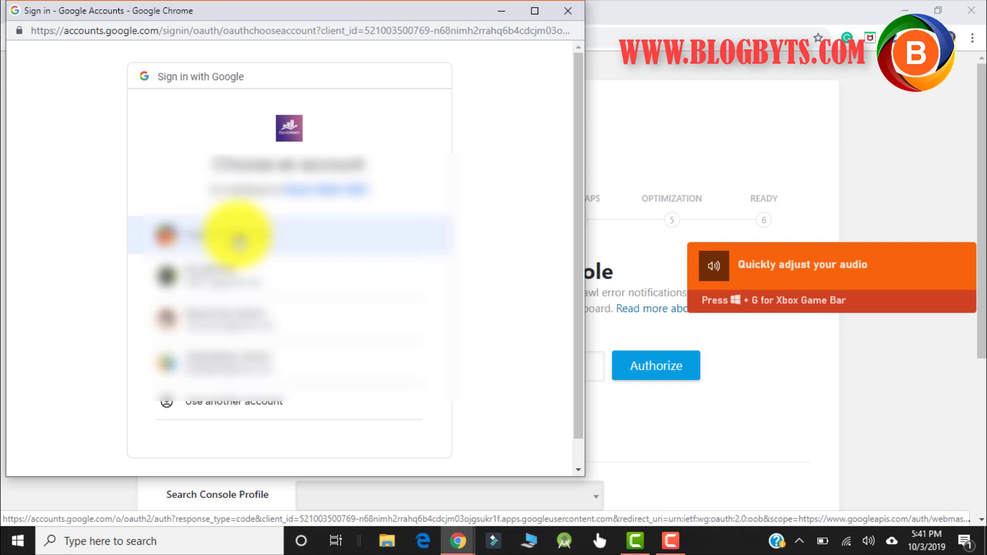
{"action": "left_click", "coordinate": [238, 239]}
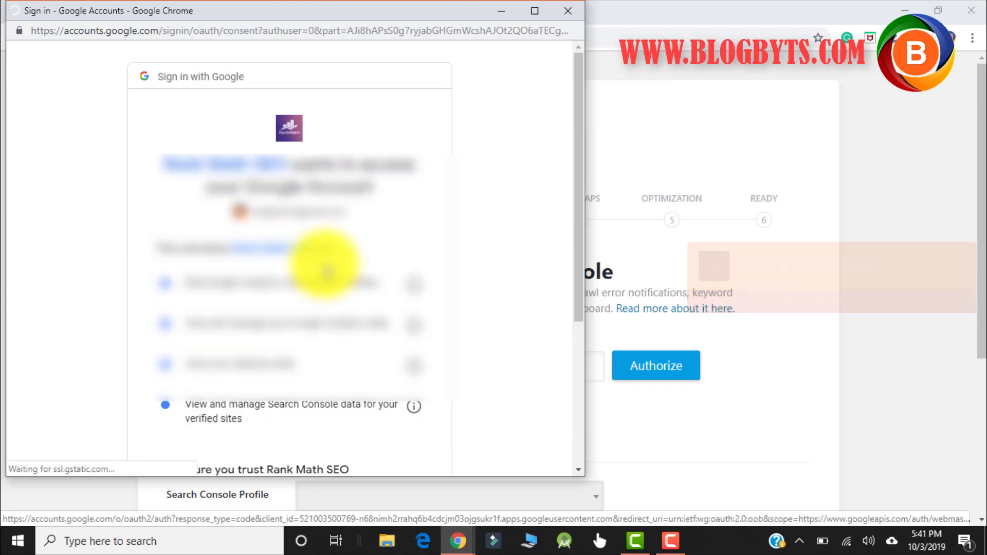
{"action": "scroll", "coordinate": [350, 334], "scroll_direction": "down", "scroll_amount": 5}
{"action": "scroll", "coordinate": [380, 368], "scroll_direction": "up", "scroll_amount": 1}
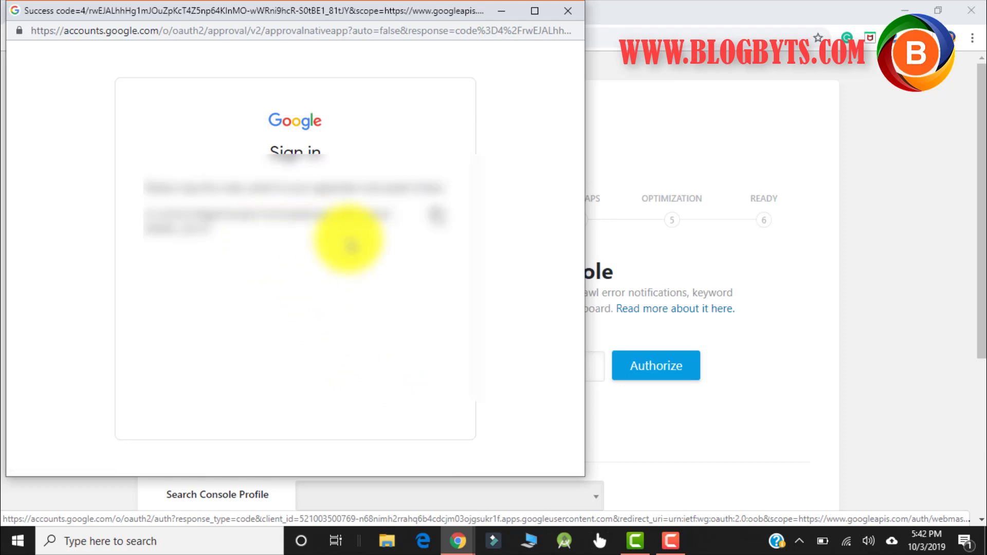
{"action": "left_click", "coordinate": [438, 220]}
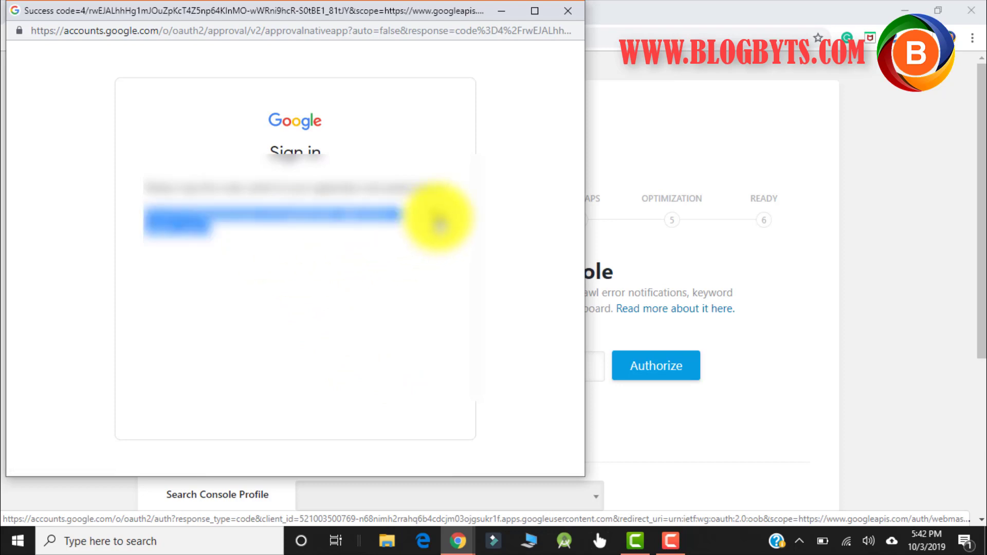
{"action": "left_click", "coordinate": [862, 362]}
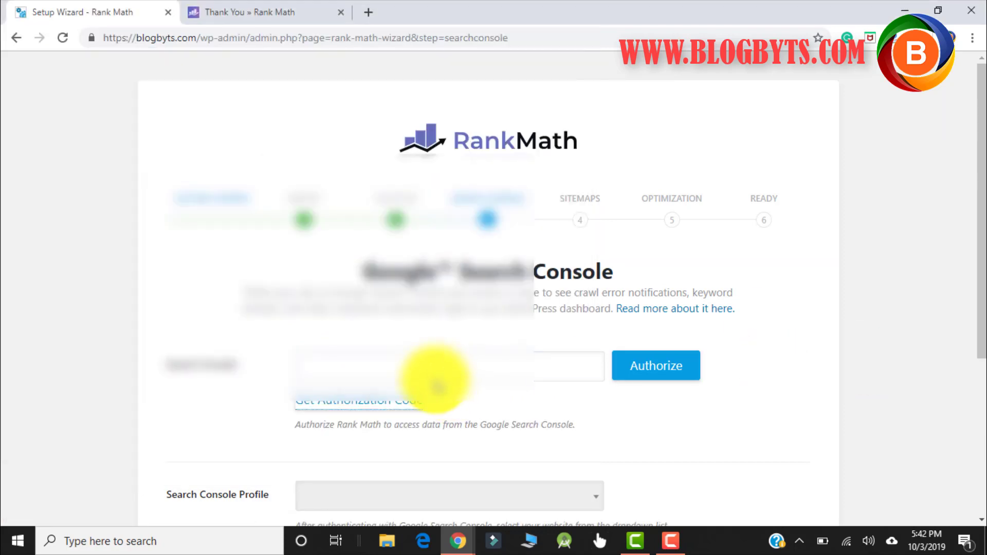
- Paste the Google authorization code into the Search Console field and authorize it
{"action": "left_click", "coordinate": [430, 365]}
{"action": "key", "text": "ctrl+v"}
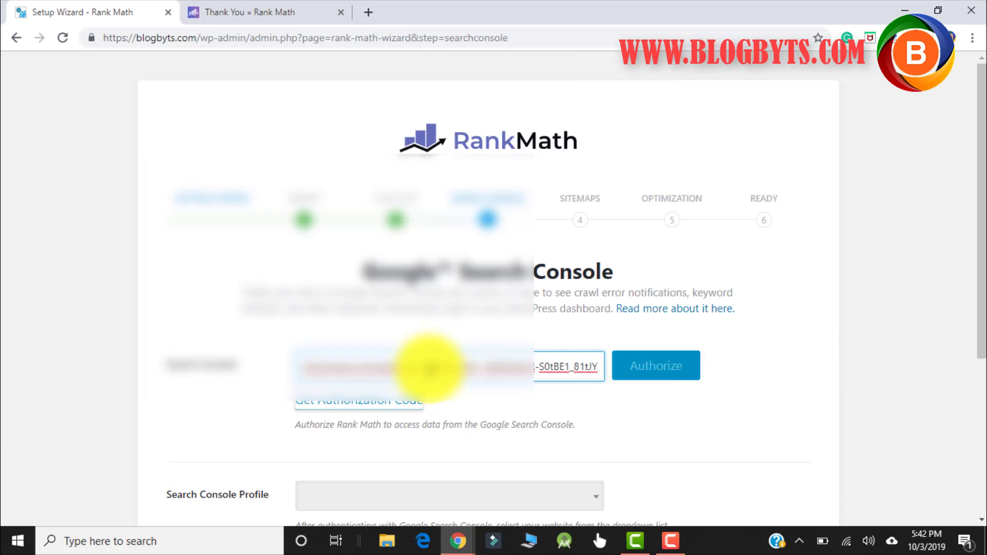
{"action": "key", "text": "Return"}
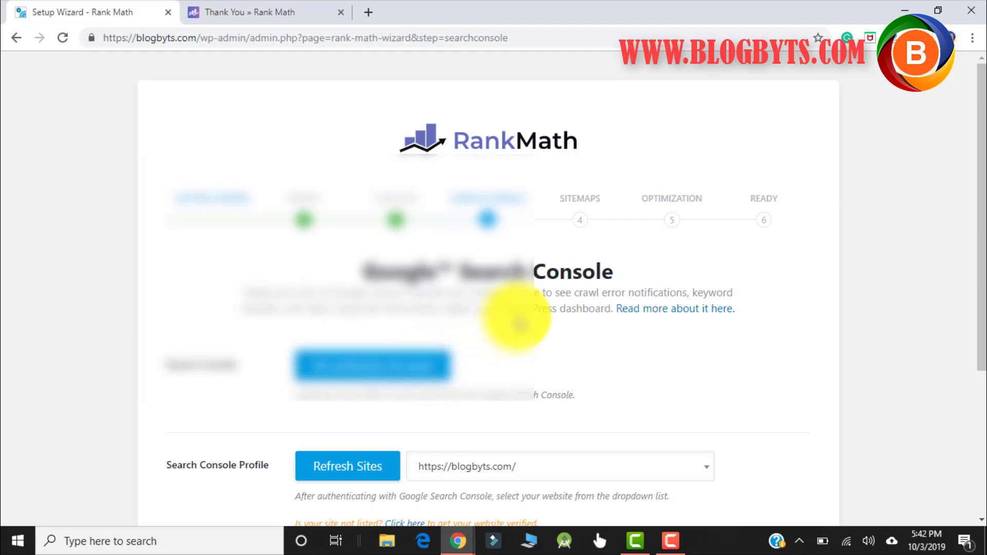
{"action": "scroll", "coordinate": [511, 320], "scroll_direction": "down", "scroll_amount": 3}
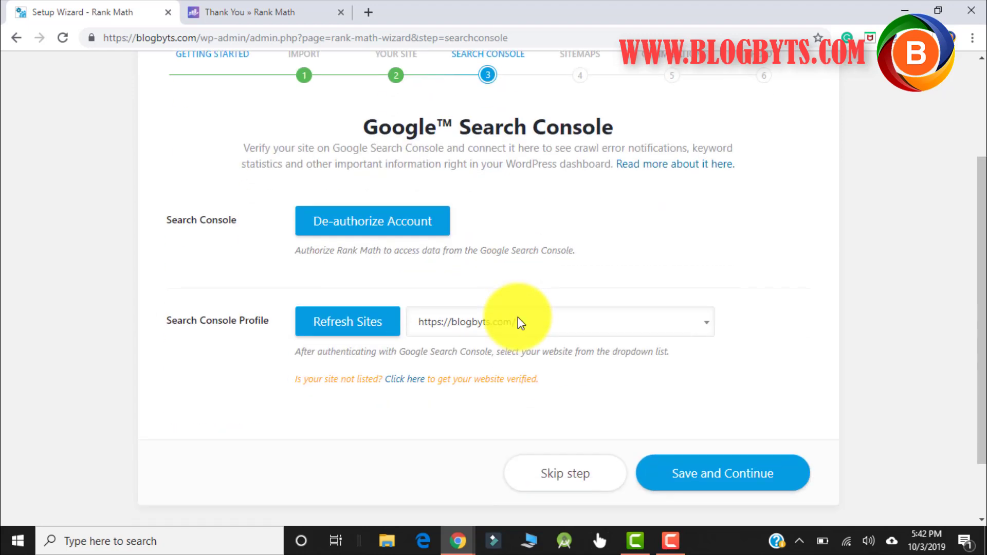
{"action": "left_click", "coordinate": [573, 324]}
{"action": "left_click", "coordinate": [515, 379]}
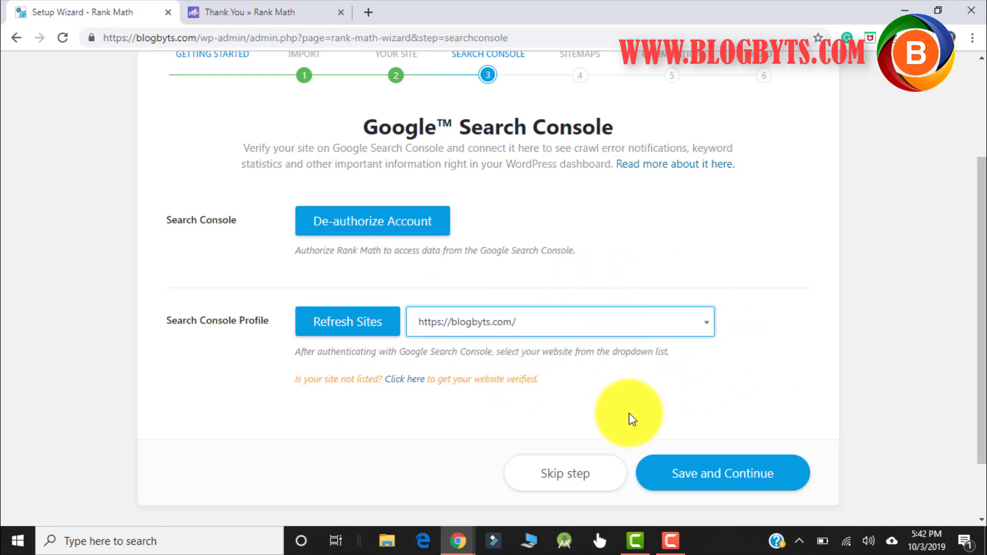
{"action": "left_click", "coordinate": [726, 478]}
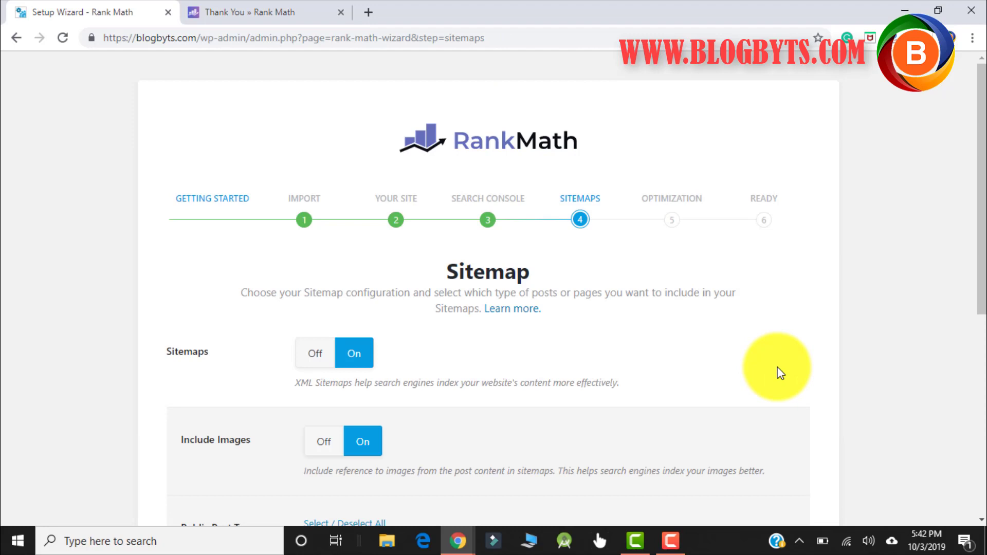
- Uncheck Categories under Public Taxonomies, keeping Posts and Pages, and save the sitemap step
{"action": "scroll", "coordinate": [338, 270], "scroll_direction": "down", "scroll_amount": 3}
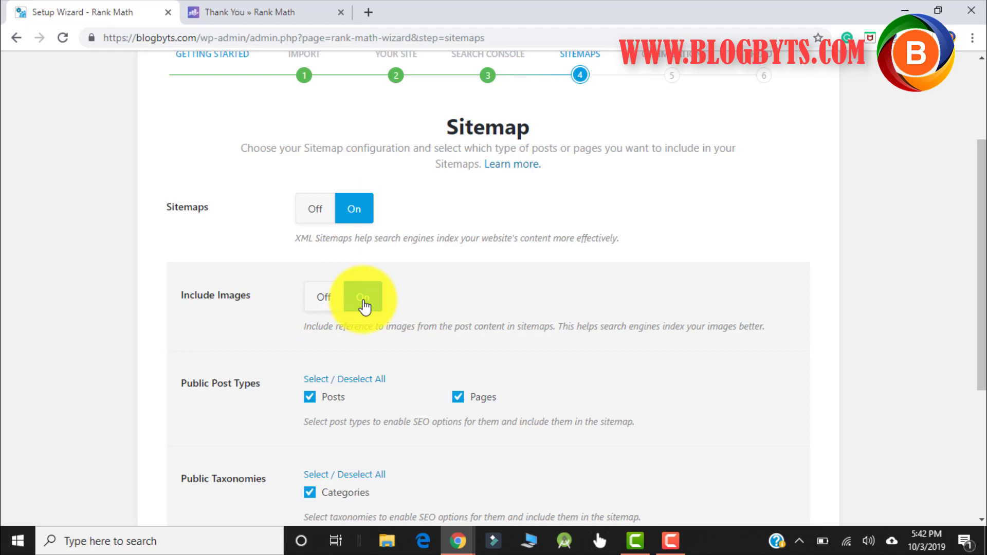
{"action": "scroll", "coordinate": [437, 268], "scroll_direction": "down", "scroll_amount": 3}
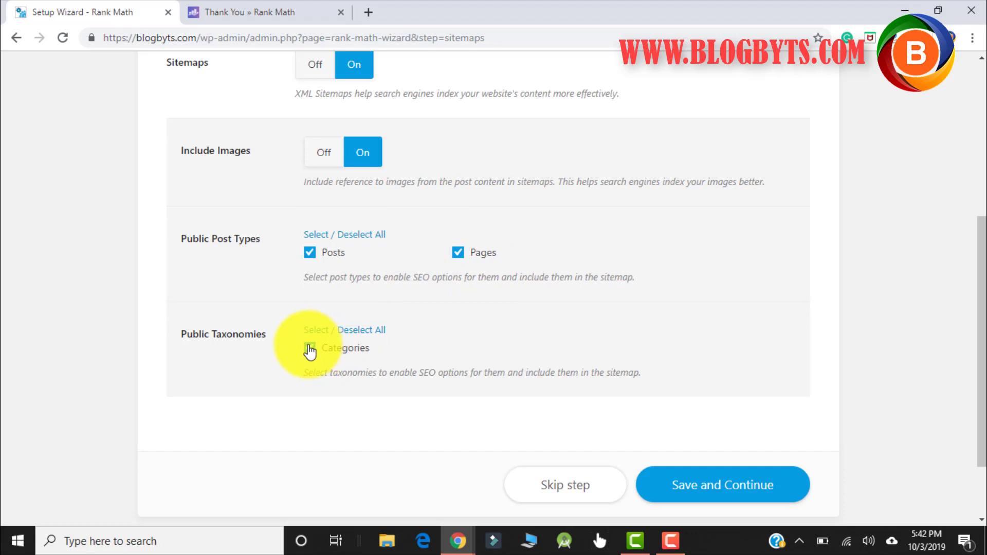
{"action": "scroll", "coordinate": [260, 368], "scroll_direction": "up", "scroll_amount": 5}
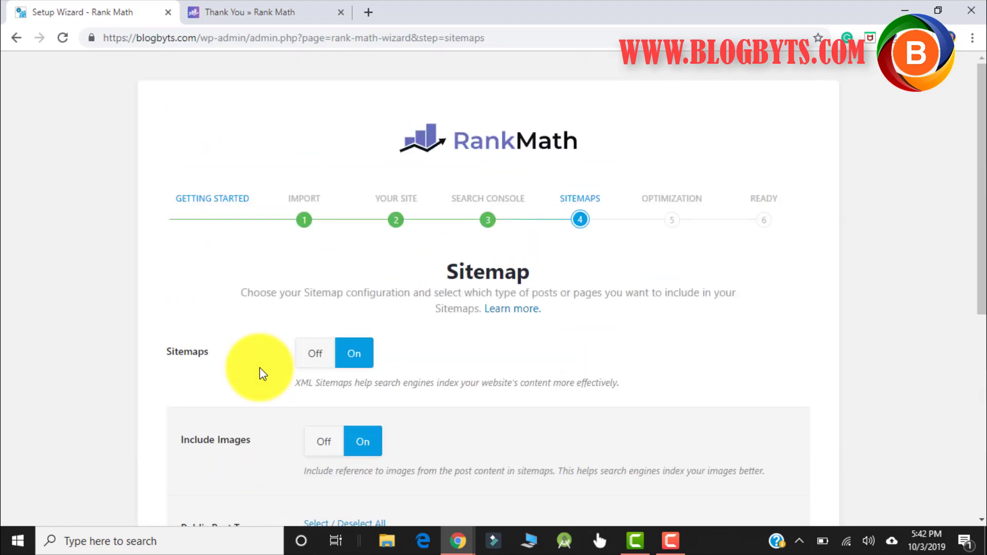
{"action": "scroll", "coordinate": [260, 369], "scroll_direction": "down", "scroll_amount": 5}
{"action": "left_click", "coordinate": [309, 350]}
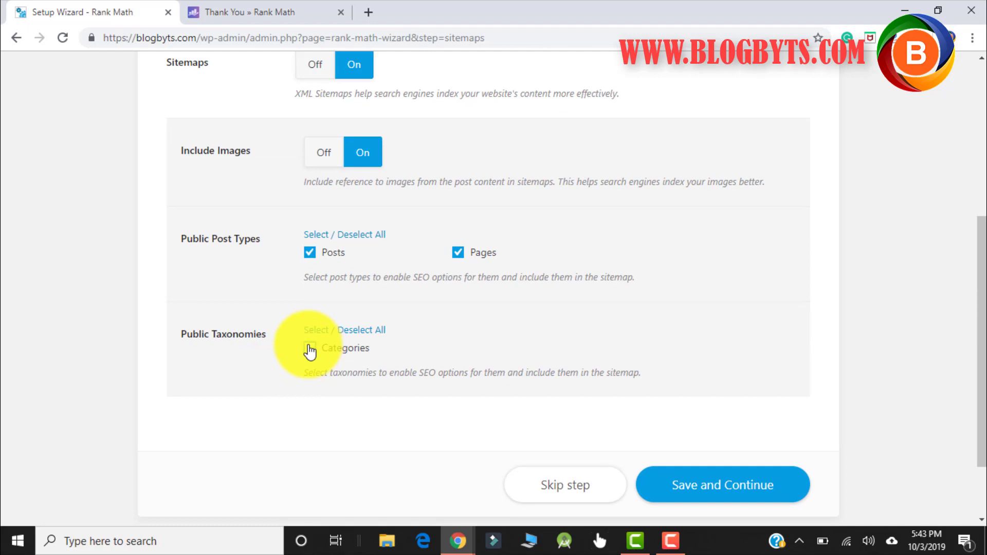
{"action": "left_click", "coordinate": [742, 496]}
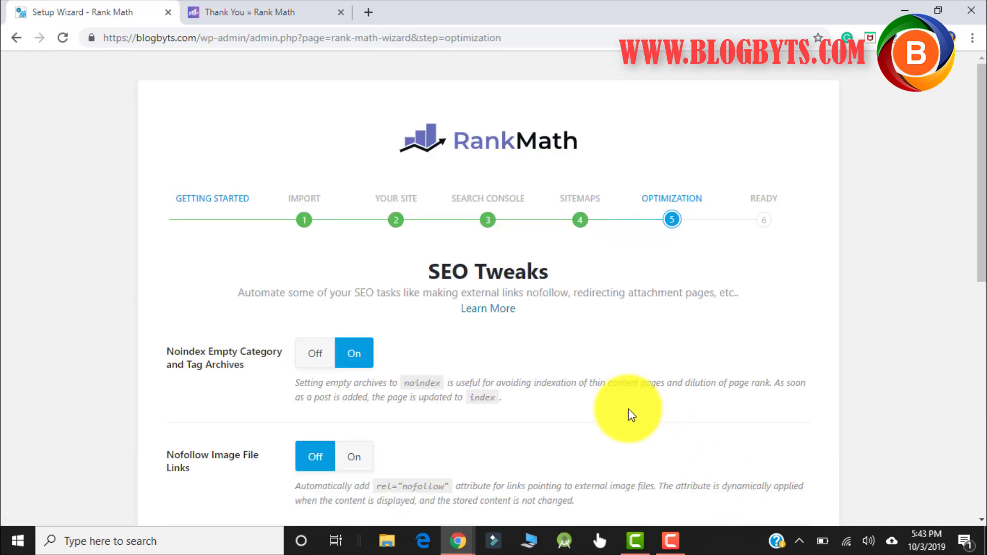
- Turn on nofollow for image file links and for external links
{"action": "scroll", "coordinate": [621, 323], "scroll_direction": "down", "scroll_amount": 3}
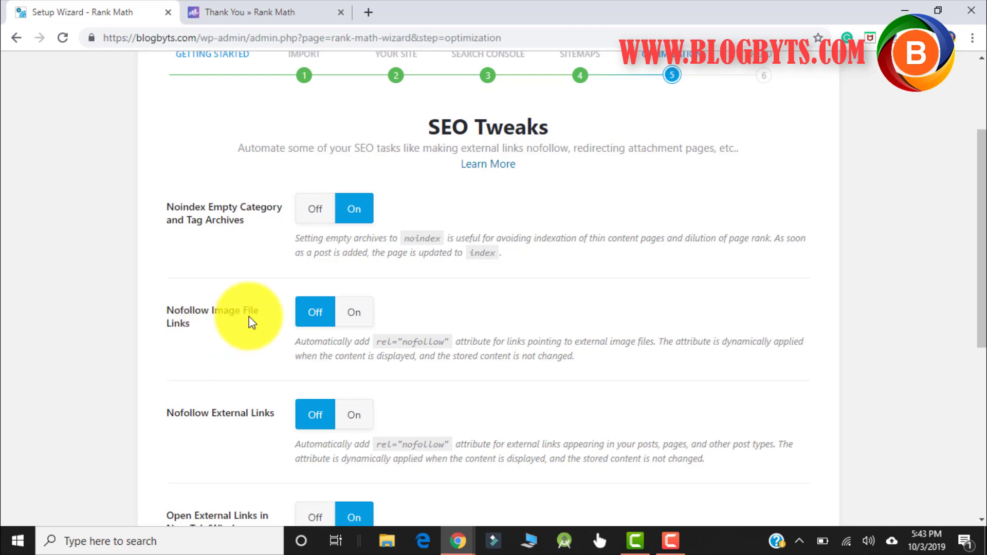
{"action": "left_click", "coordinate": [353, 320]}
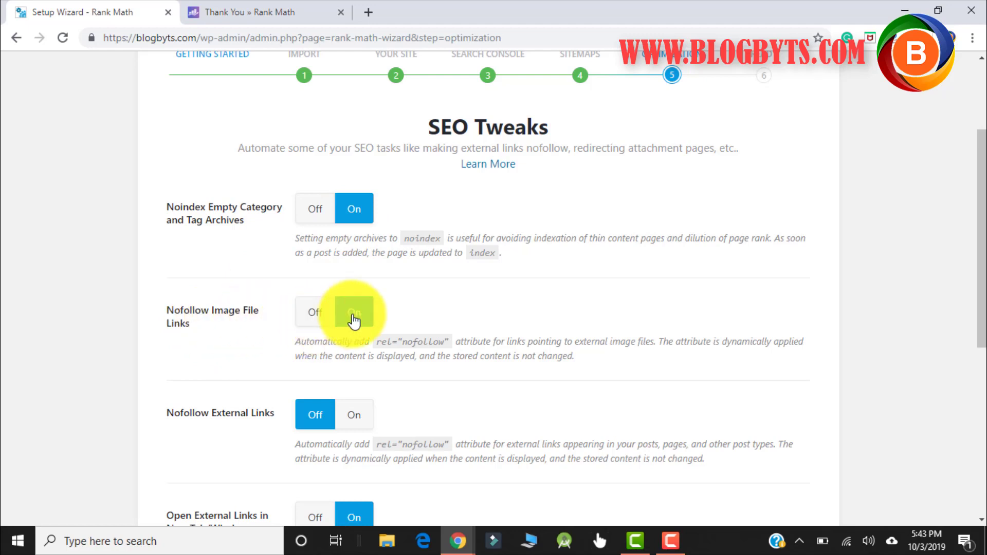
{"action": "scroll", "coordinate": [236, 279], "scroll_direction": "down", "scroll_amount": 3}
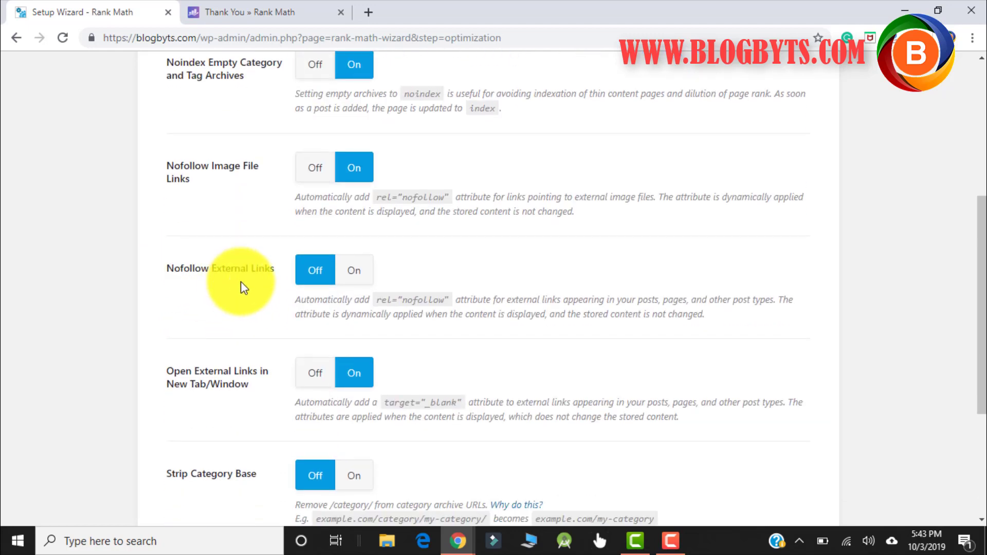
{"action": "left_click", "coordinate": [354, 272]}
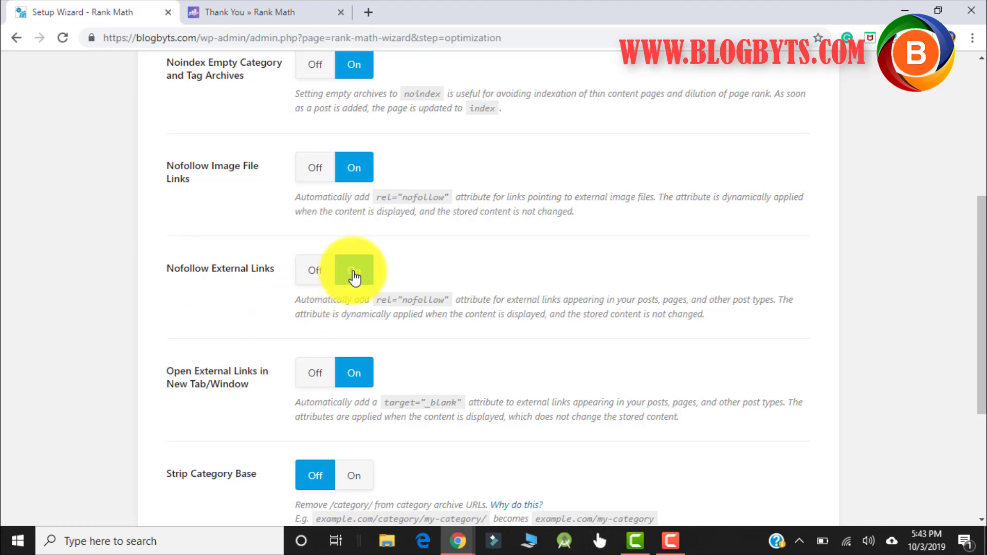
- Switch Strip Category Base On and save the SEO Tweaks step
{"action": "scroll", "coordinate": [231, 307], "scroll_direction": "down", "scroll_amount": 3}
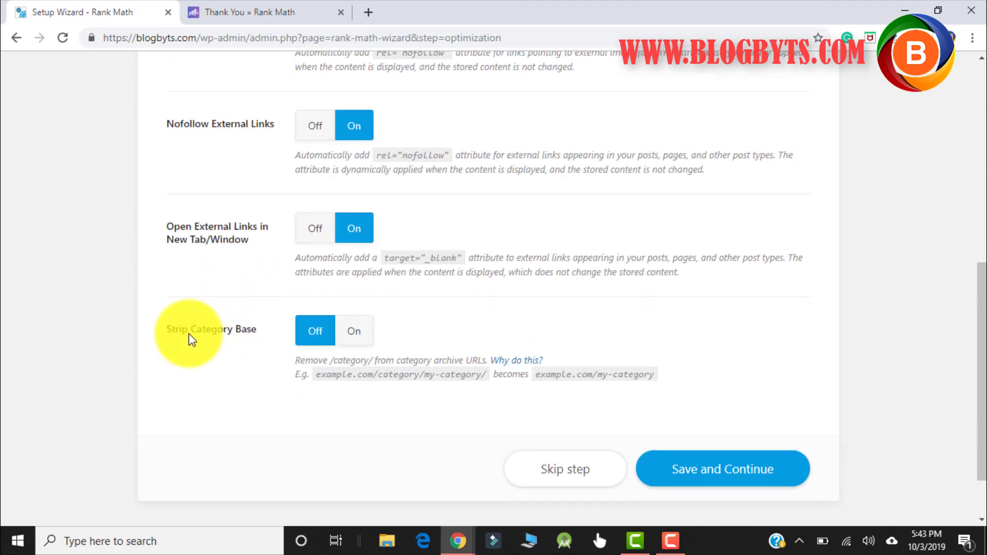
{"action": "left_click", "coordinate": [353, 340]}
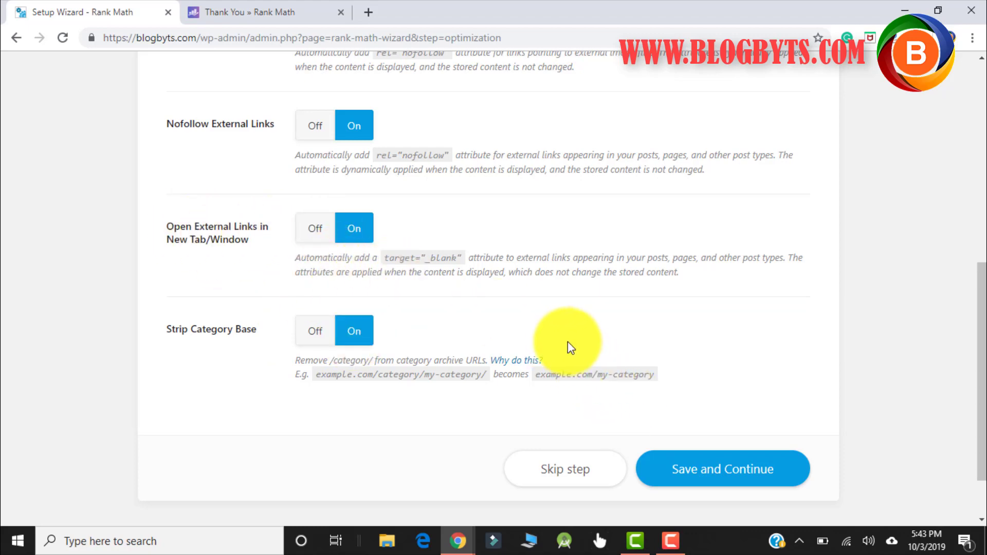
{"action": "scroll", "coordinate": [568, 343], "scroll_direction": "up", "scroll_amount": 4}
{"action": "scroll", "coordinate": [566, 342], "scroll_direction": "up", "scroll_amount": 3}
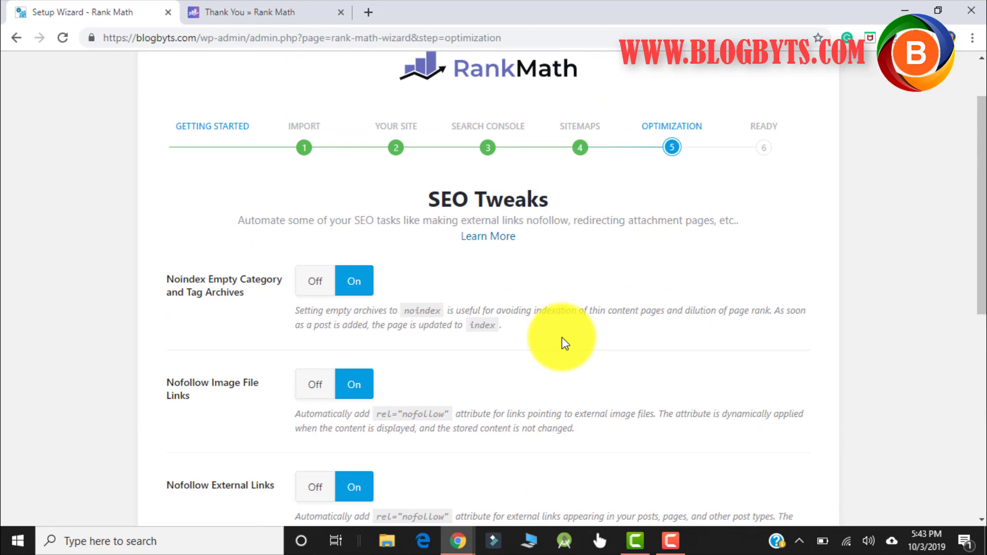
{"action": "scroll", "coordinate": [566, 343], "scroll_direction": "down", "scroll_amount": 8}
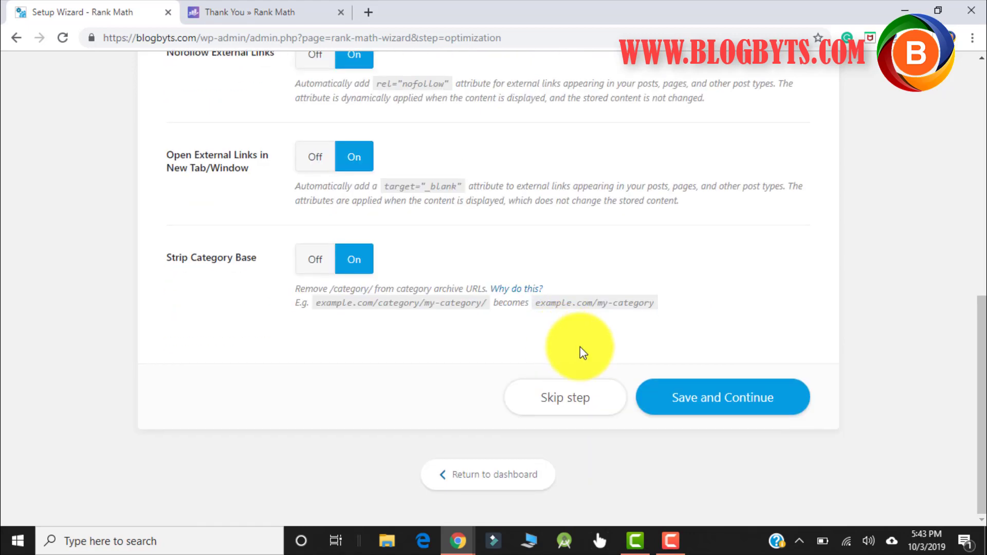
{"action": "left_click", "coordinate": [710, 404]}
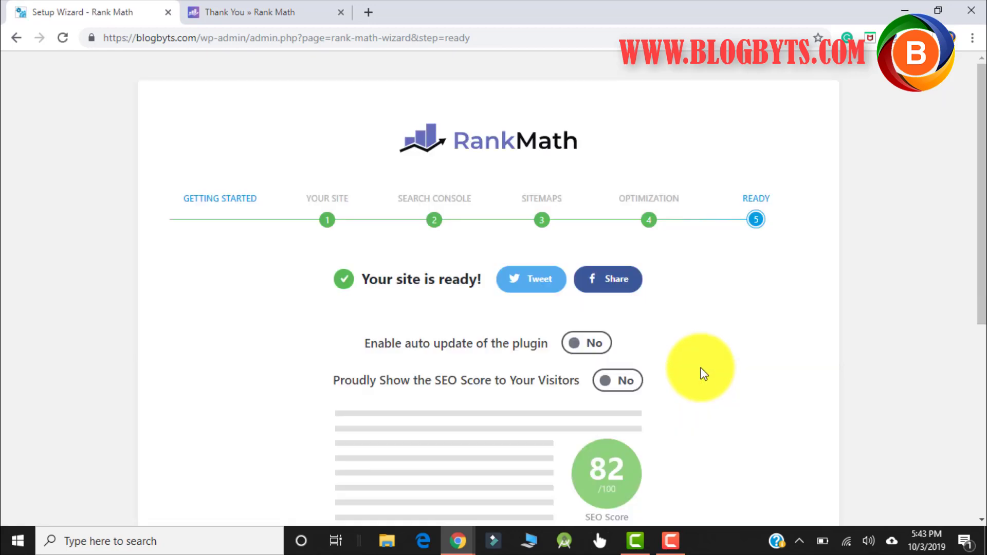
- Read through the 'Your site is ready!' page and choose Setup Advanced Options
{"action": "scroll", "coordinate": [697, 345], "scroll_direction": "down", "scroll_amount": 3}
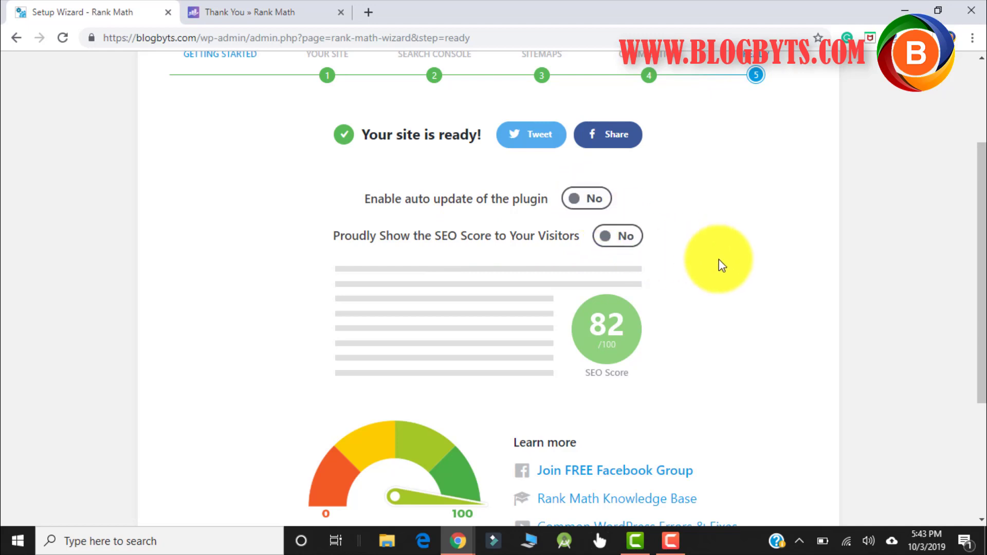
{"action": "scroll", "coordinate": [720, 262], "scroll_direction": "down", "scroll_amount": 3}
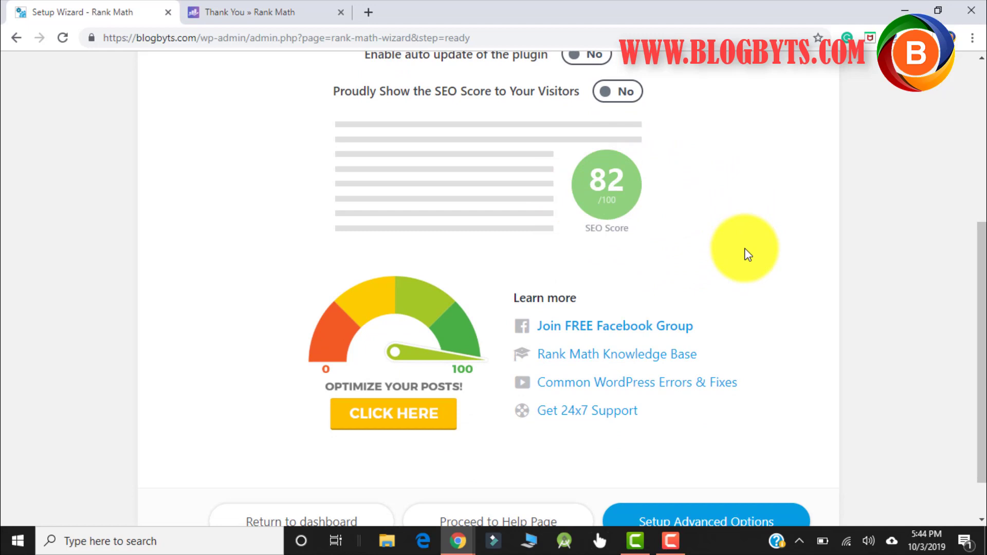
{"action": "scroll", "coordinate": [748, 254], "scroll_direction": "down", "scroll_amount": 1}
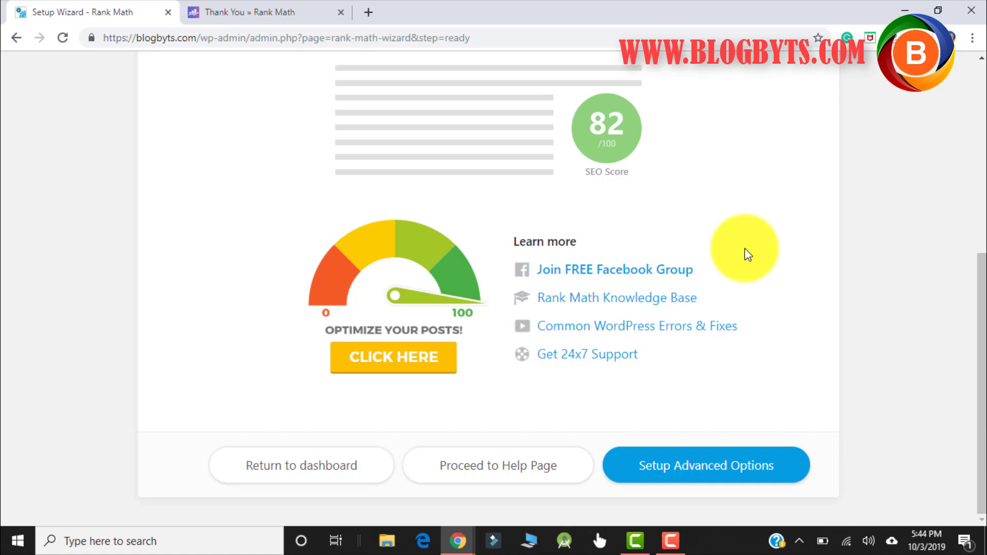
{"action": "scroll", "coordinate": [748, 254], "scroll_direction": "up", "scroll_amount": 5}
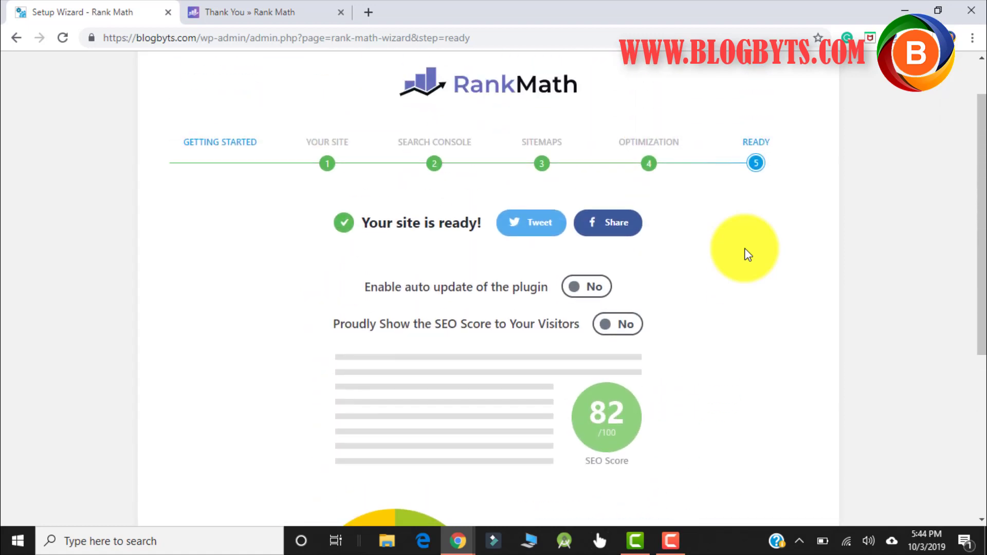
{"action": "scroll", "coordinate": [748, 255], "scroll_direction": "down", "scroll_amount": 5}
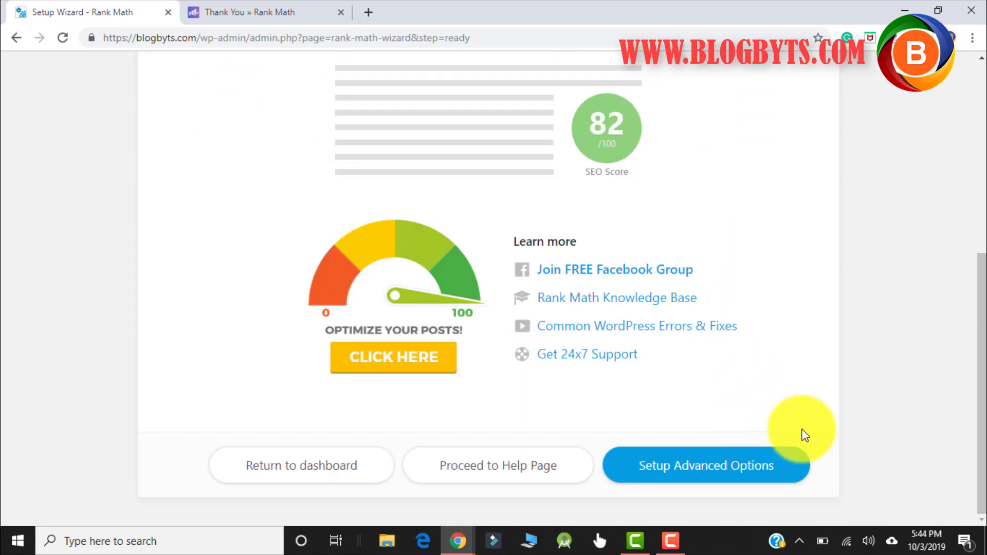
{"action": "left_click", "coordinate": [735, 476]}
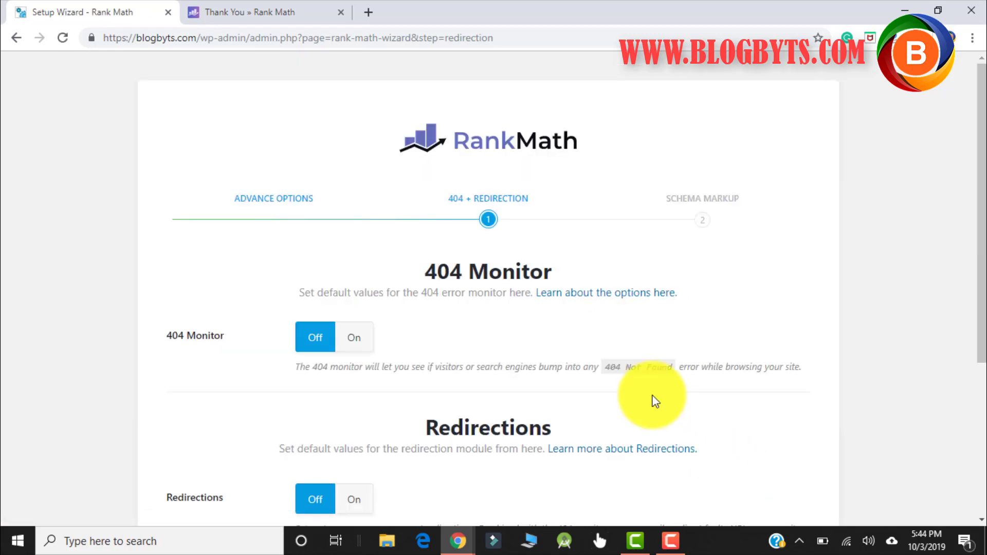
- Switch 404 Monitor On, keep Redirections Off, and save the 404 + Redirection step
{"action": "scroll", "coordinate": [392, 260], "scroll_direction": "down", "scroll_amount": 1}
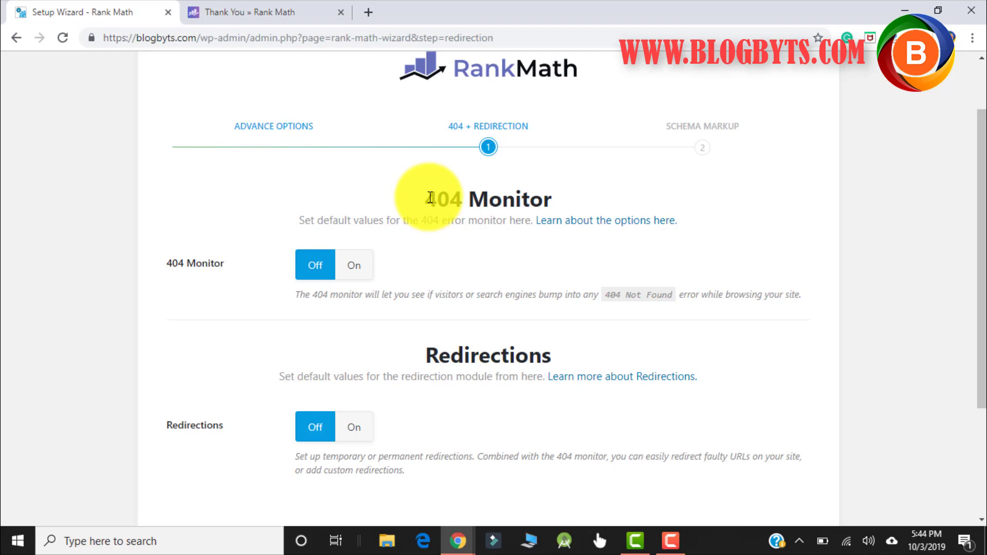
{"action": "left_click", "coordinate": [352, 274]}
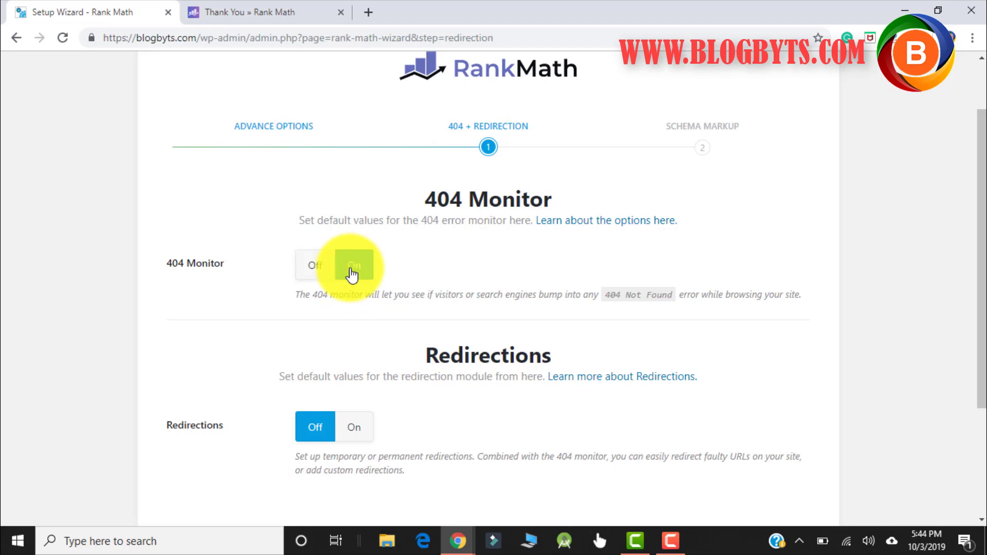
{"action": "scroll", "coordinate": [355, 286], "scroll_direction": "down", "scroll_amount": 3}
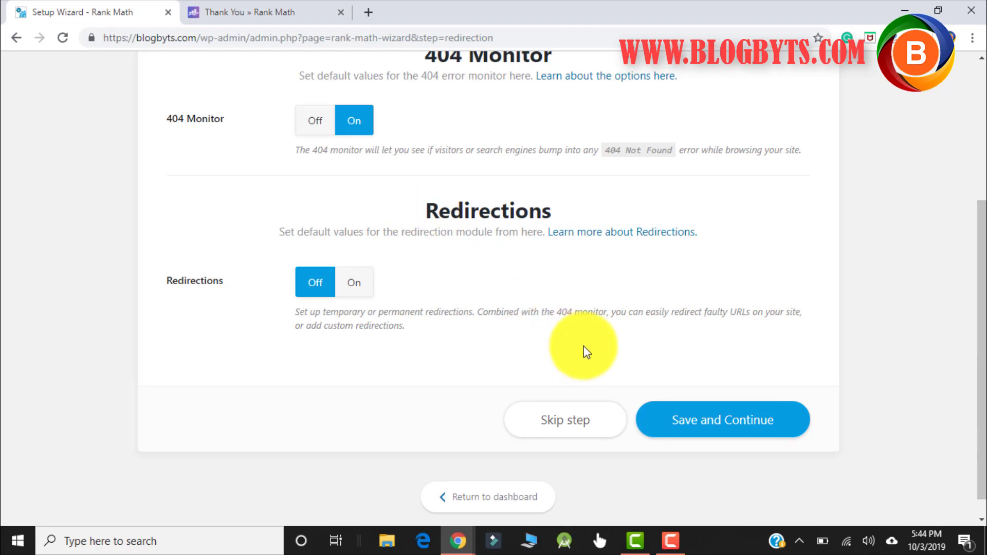
{"action": "scroll", "coordinate": [735, 360], "scroll_direction": "down", "scroll_amount": 1}
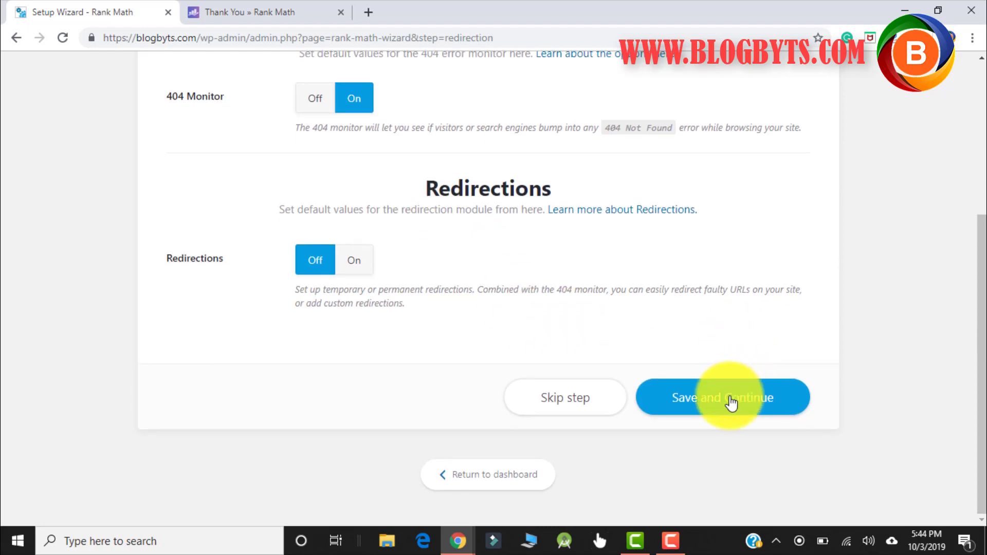
{"action": "left_click", "coordinate": [729, 399]}
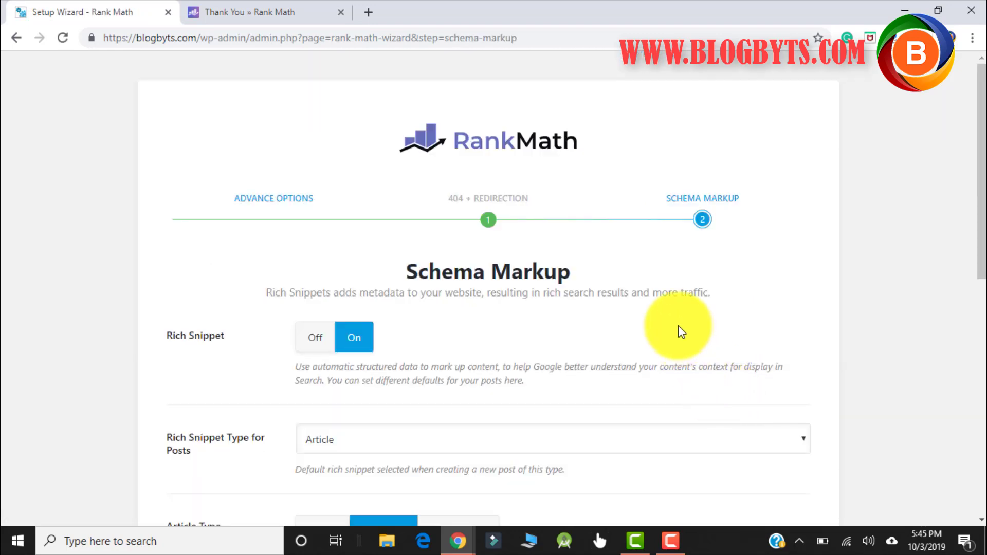
- Keep Rich Snippet on with Article as the post and page snippet type, and save
{"action": "scroll", "coordinate": [677, 325], "scroll_direction": "down", "scroll_amount": 3}
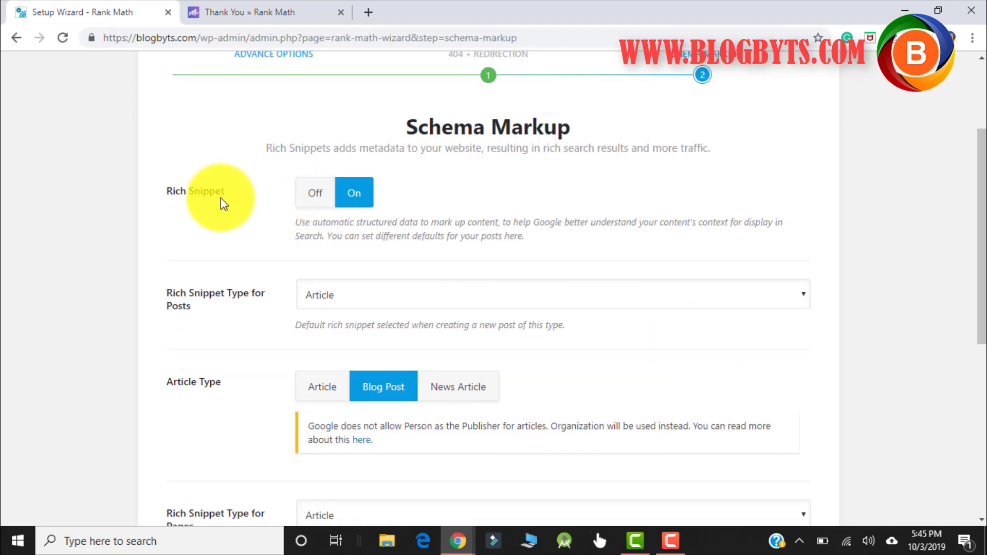
{"action": "left_click", "coordinate": [354, 298]}
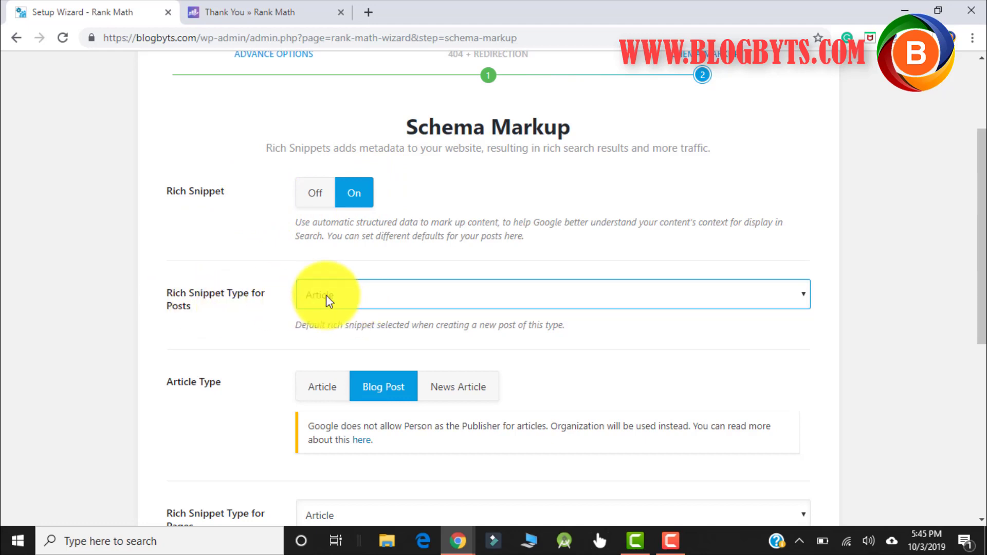
{"action": "key", "text": "Tab"}
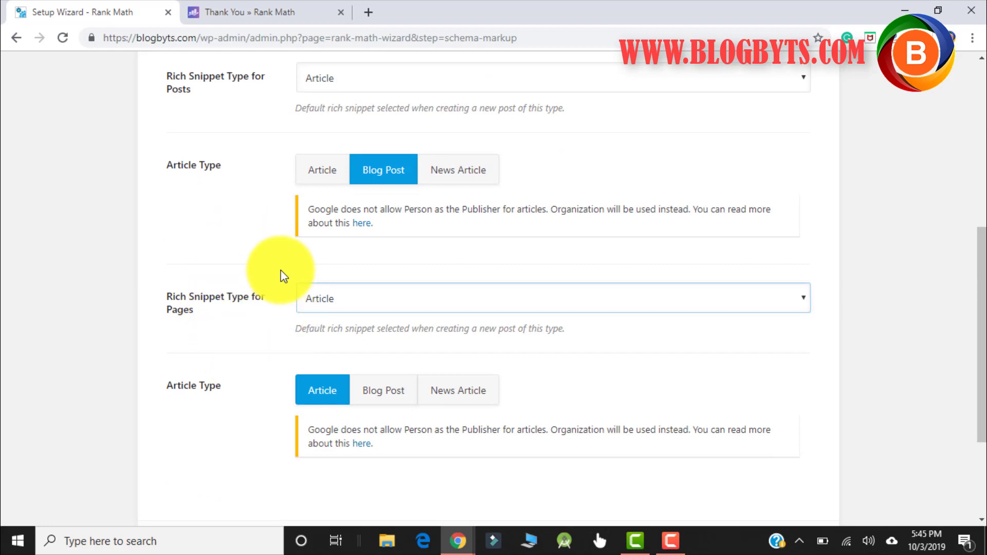
{"action": "scroll", "coordinate": [269, 293], "scroll_direction": "down", "scroll_amount": 3}
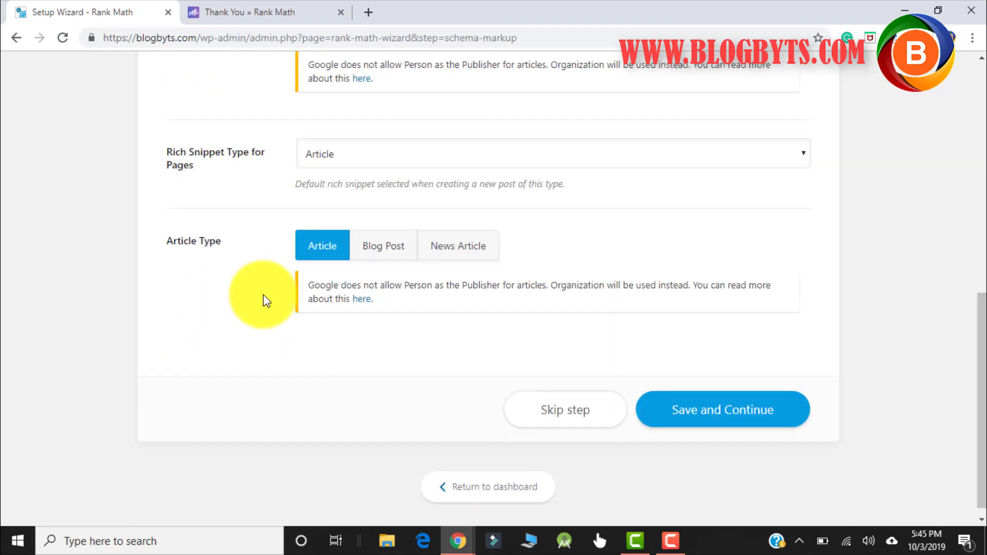
{"action": "left_click", "coordinate": [717, 419]}
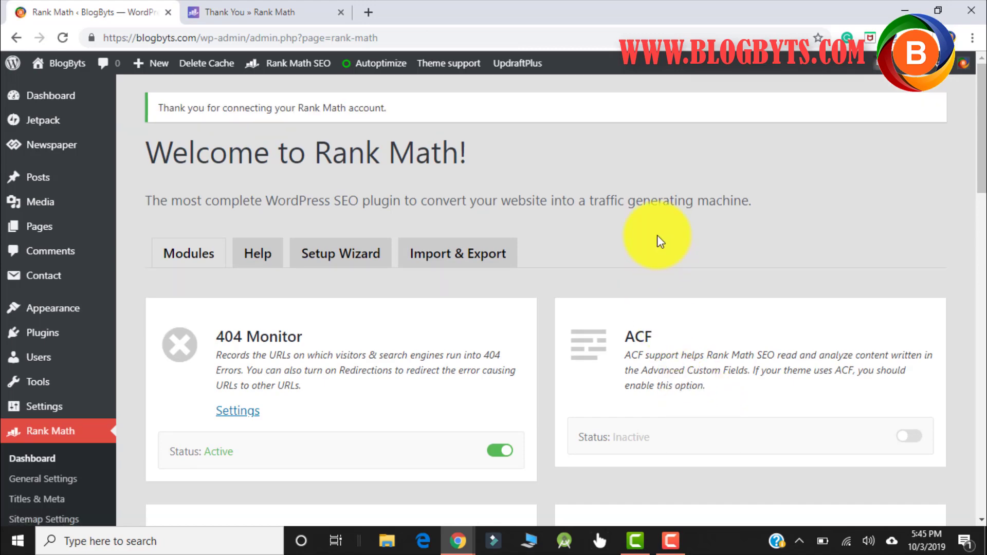
- Toggle on the Local SEO & Google Knowledge Graph and Redirections module cards
{"action": "scroll", "coordinate": [657, 237], "scroll_direction": "down", "scroll_amount": 2}
{"action": "scroll", "coordinate": [655, 235], "scroll_direction": "down", "scroll_amount": 1}
{"action": "scroll", "coordinate": [655, 234], "scroll_direction": "up", "scroll_amount": 3}
{"action": "scroll", "coordinate": [260, 347], "scroll_direction": "down", "scroll_amount": 6}
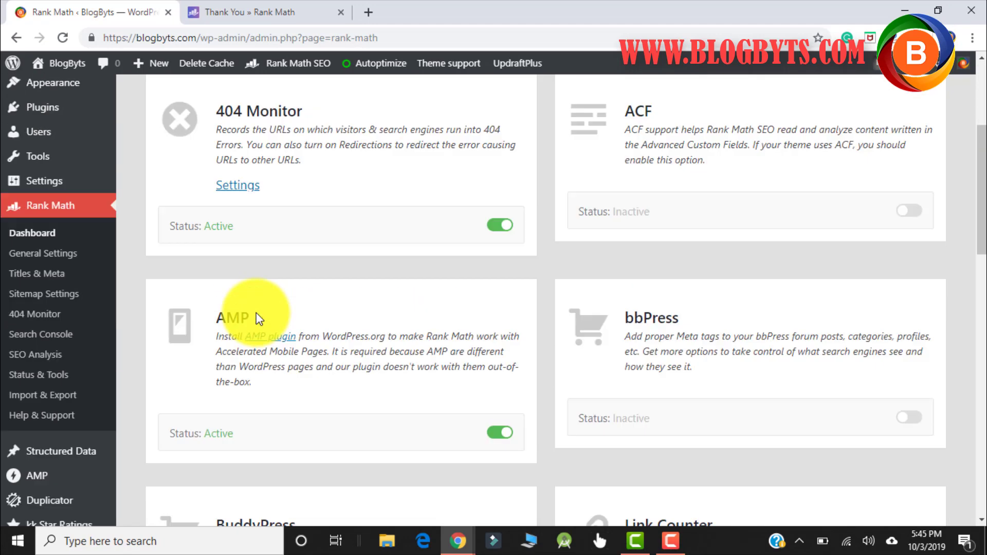
{"action": "scroll", "coordinate": [288, 232], "scroll_direction": "up", "scroll_amount": 1}
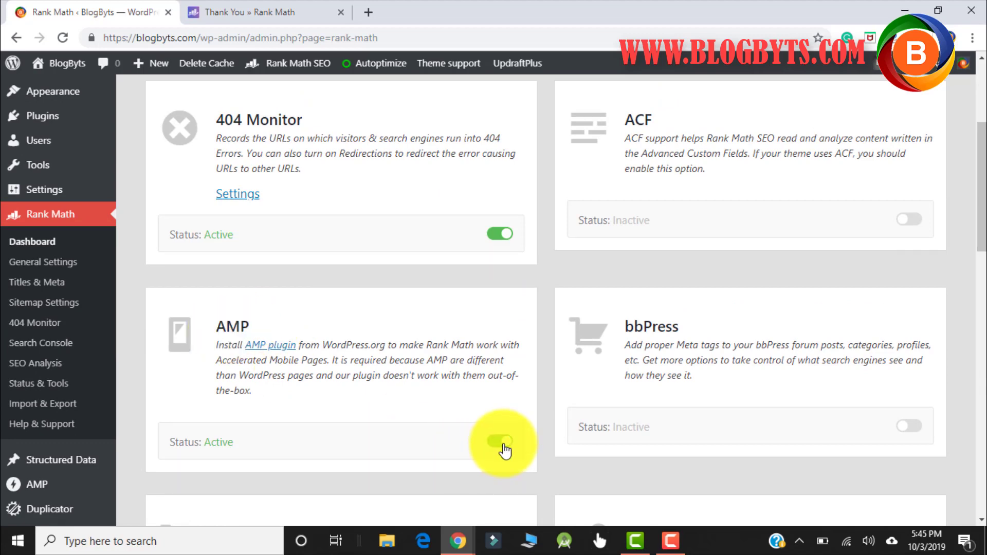
{"action": "scroll", "coordinate": [403, 309], "scroll_direction": "down", "scroll_amount": 7}
{"action": "scroll", "coordinate": [407, 309], "scroll_direction": "up", "scroll_amount": 1}
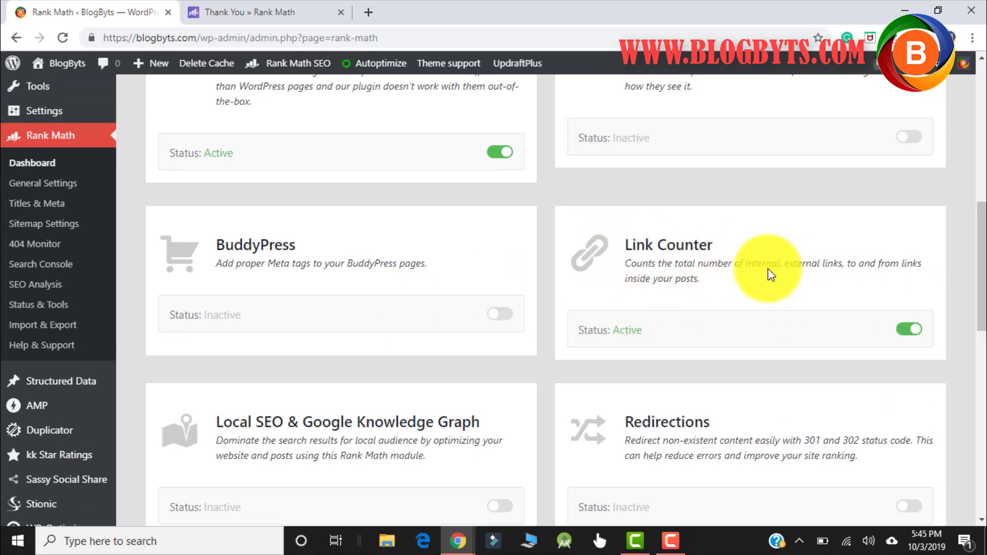
{"action": "scroll", "coordinate": [768, 271], "scroll_direction": "down", "scroll_amount": 3}
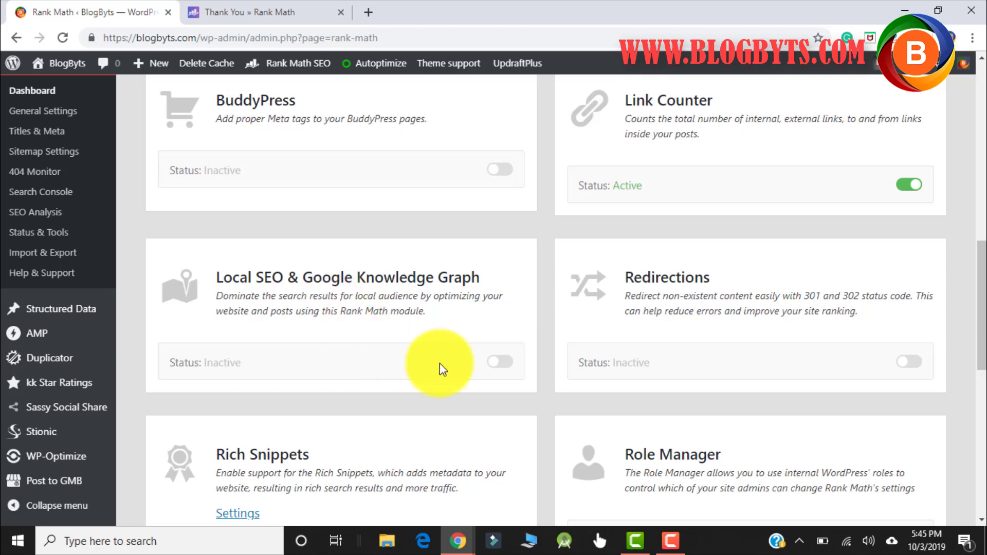
{"action": "left_click", "coordinate": [511, 369]}
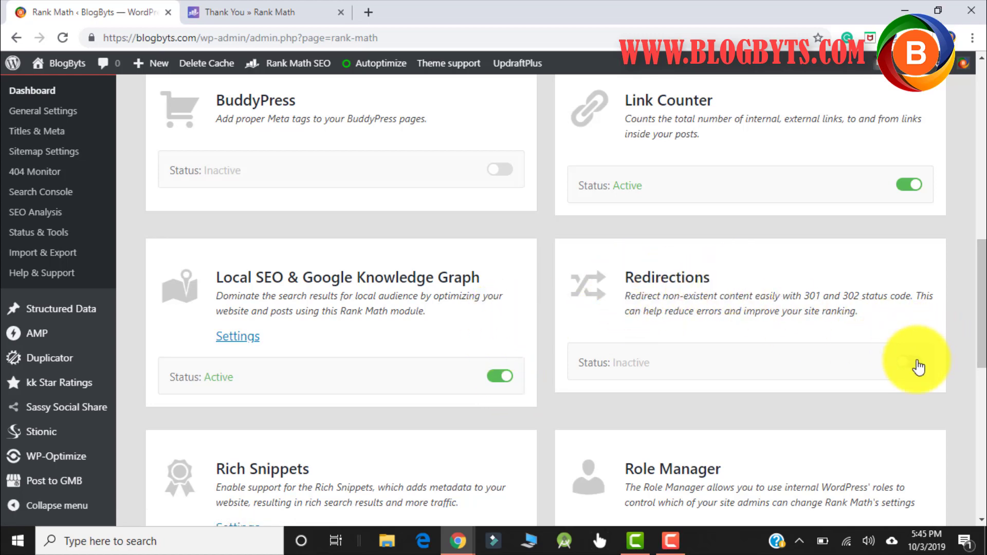
{"action": "left_click", "coordinate": [915, 363]}
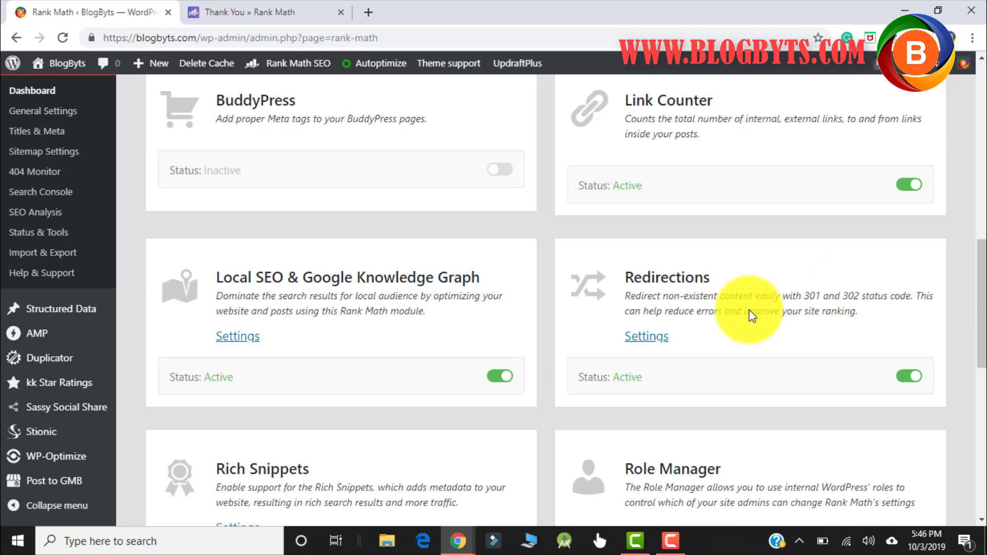
- Review the remaining modules: Search Console, SEO Analysis, Sitemap, Rich Snippets active; WooCommerce, Role Manager inactive
{"action": "scroll", "coordinate": [329, 355], "scroll_direction": "down", "scroll_amount": 4}
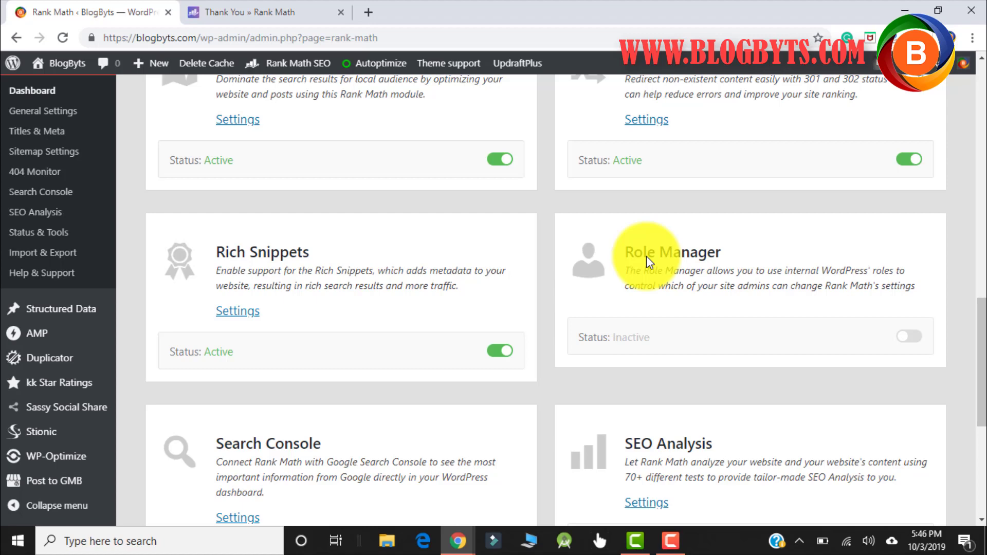
{"action": "scroll", "coordinate": [646, 256], "scroll_direction": "down", "scroll_amount": 4}
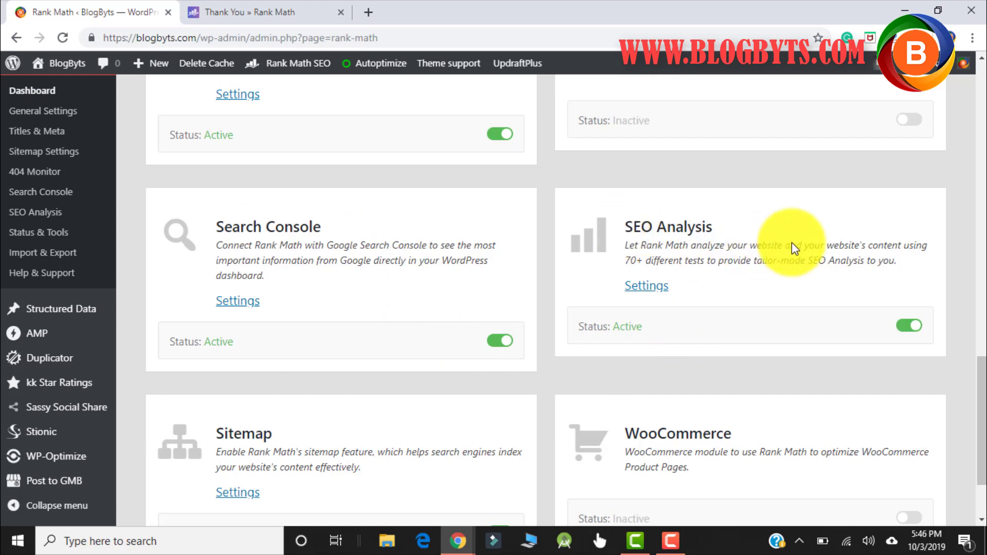
{"action": "scroll", "coordinate": [794, 231], "scroll_direction": "down", "scroll_amount": 2}
{"action": "scroll", "coordinate": [794, 226], "scroll_direction": "down", "scroll_amount": 1}
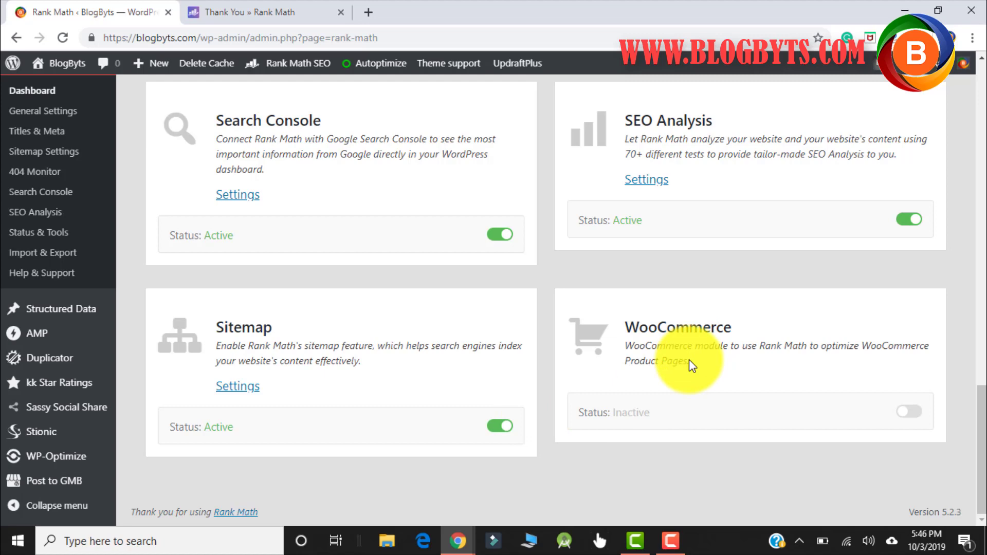
{"action": "scroll", "coordinate": [689, 359], "scroll_direction": "up", "scroll_amount": 20}
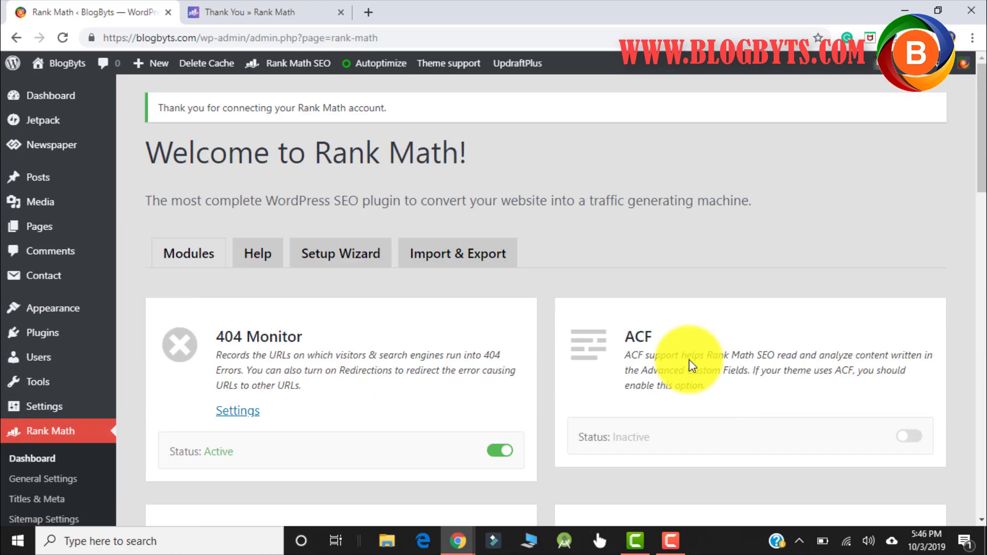
- Open Rank Math's General Settings and review the Links options
{"action": "left_click", "coordinate": [58, 489]}
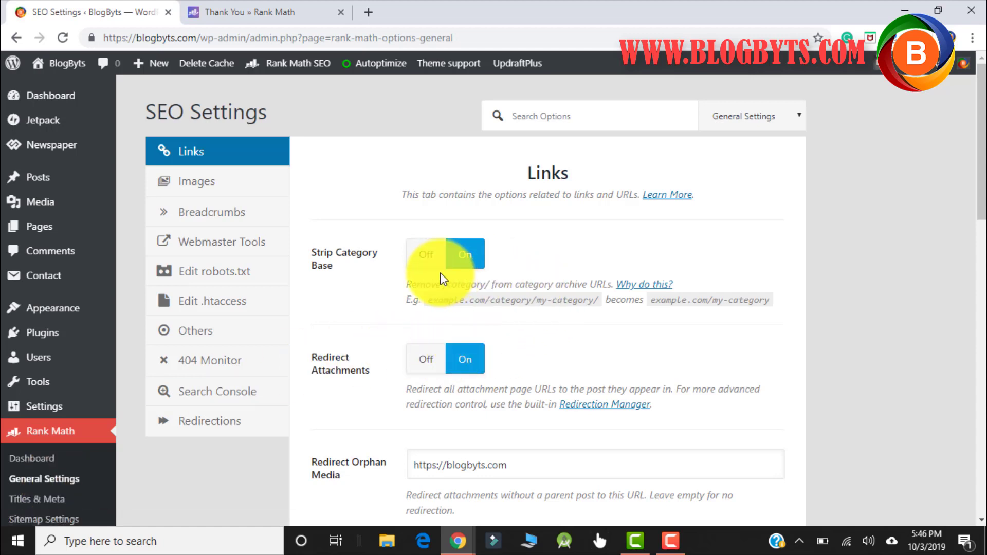
{"action": "scroll", "coordinate": [404, 238], "scroll_direction": "down", "scroll_amount": 2}
{"action": "scroll", "coordinate": [406, 235], "scroll_direction": "up", "scroll_amount": 2}
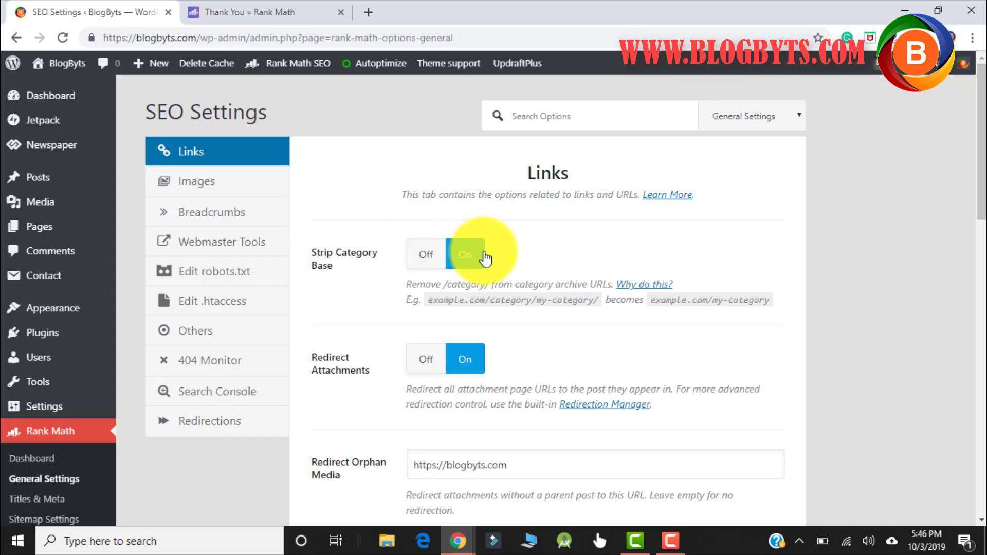
{"action": "scroll", "coordinate": [485, 259], "scroll_direction": "down", "scroll_amount": 3}
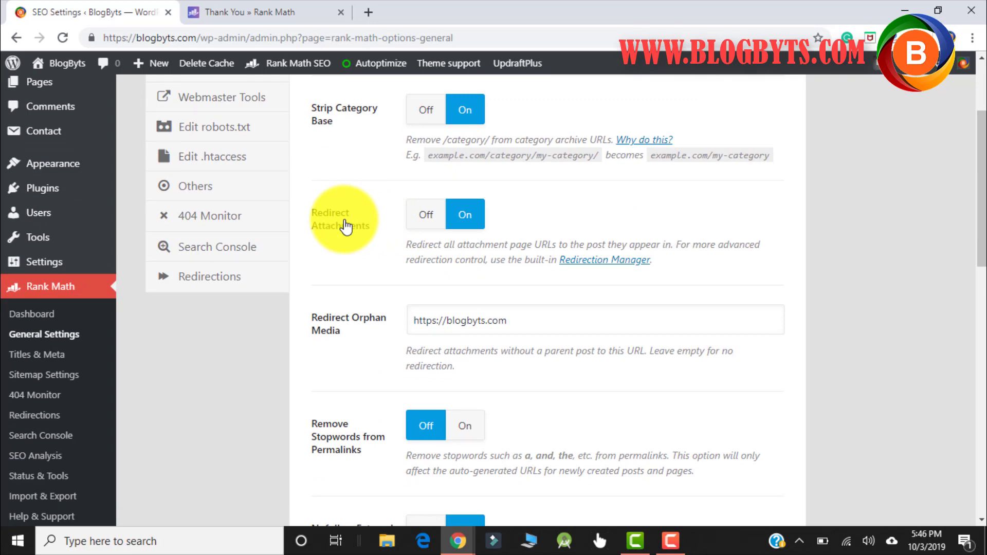
{"action": "scroll", "coordinate": [411, 283], "scroll_direction": "down", "scroll_amount": 3}
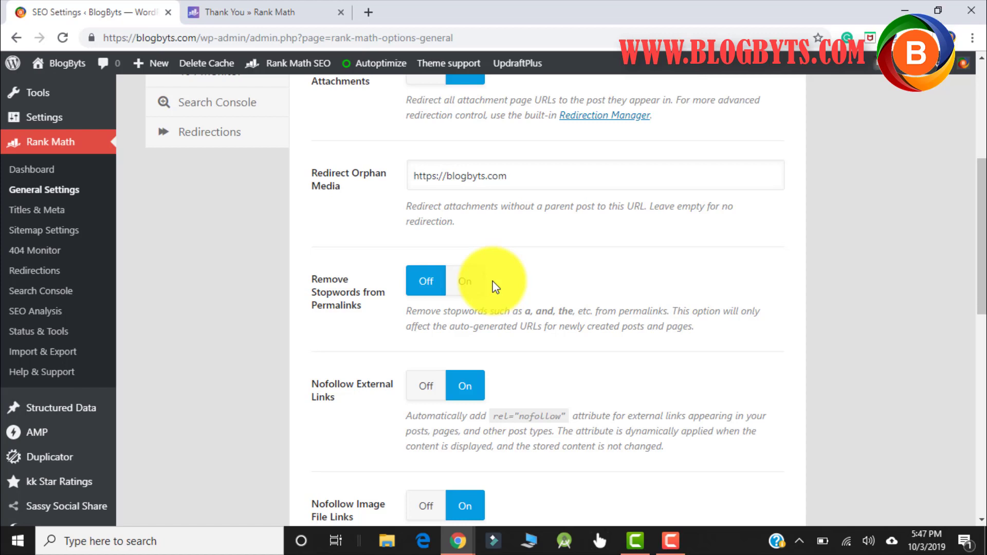
{"action": "scroll", "coordinate": [494, 287], "scroll_direction": "down", "scroll_amount": 3}
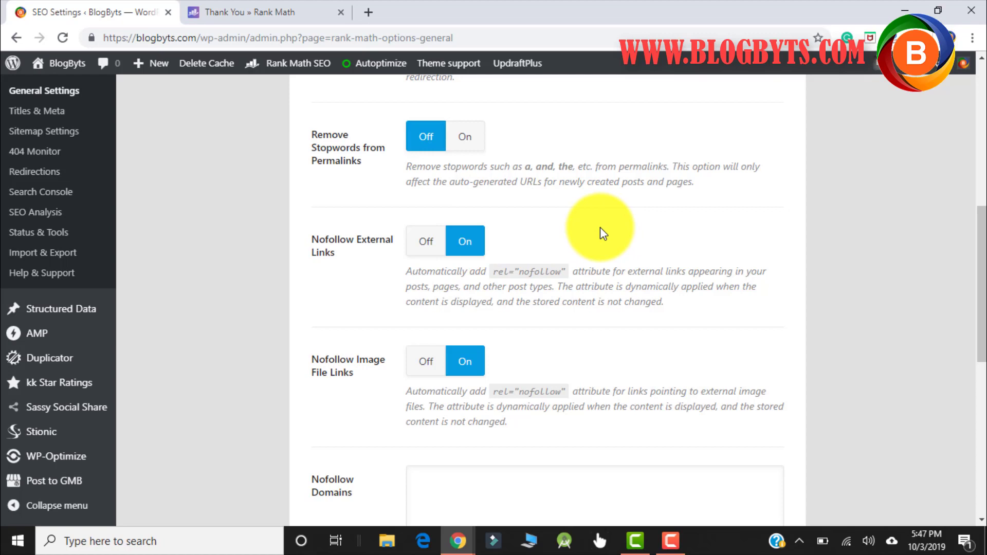
{"action": "scroll", "coordinate": [599, 233], "scroll_direction": "down", "scroll_amount": 3}
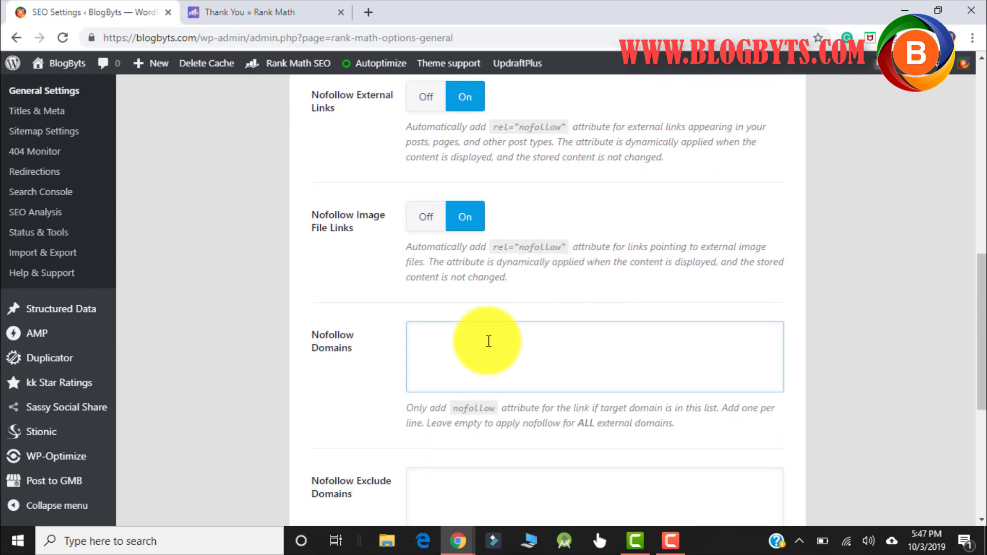
- Leave Nofollow Domains empty and save the link settings
{"action": "left_click", "coordinate": [468, 354]}
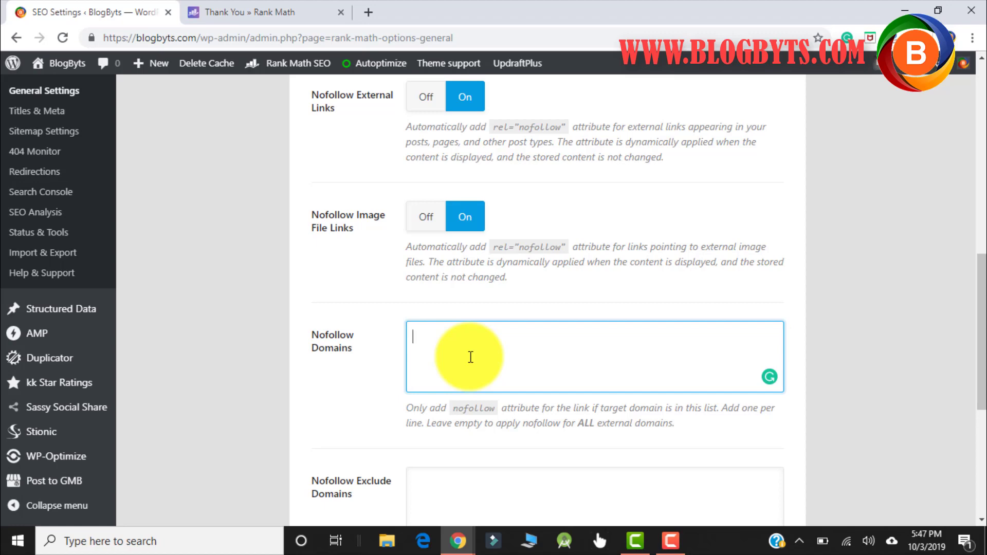
{"action": "scroll", "coordinate": [470, 356], "scroll_direction": "down", "scroll_amount": 6}
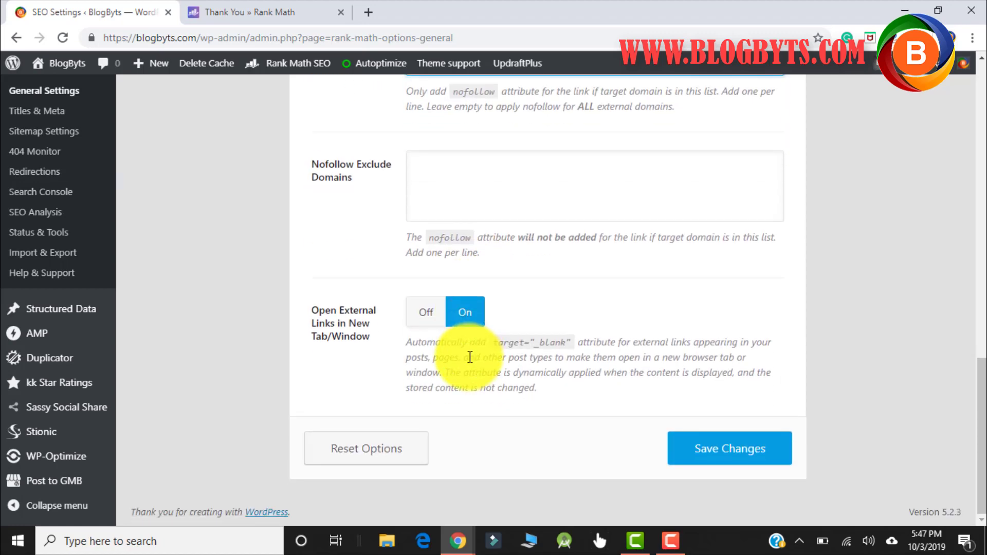
{"action": "left_click", "coordinate": [744, 455]}
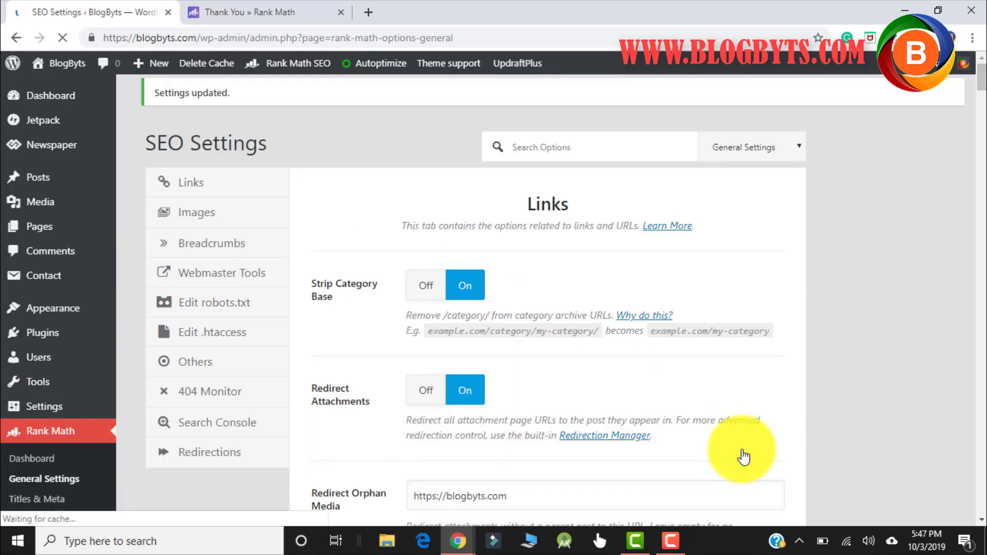
- Review the Images options, leaving Add missing ALT/TITLE attributes Off, then go to Breadcrumbs
{"action": "left_click", "coordinate": [197, 234]}
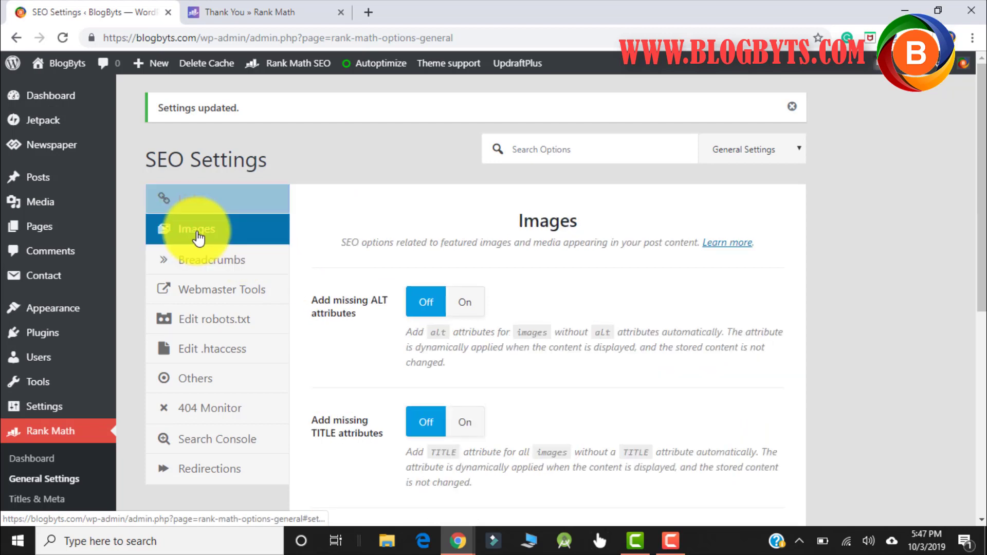
{"action": "scroll", "coordinate": [378, 272], "scroll_direction": "down", "scroll_amount": 1}
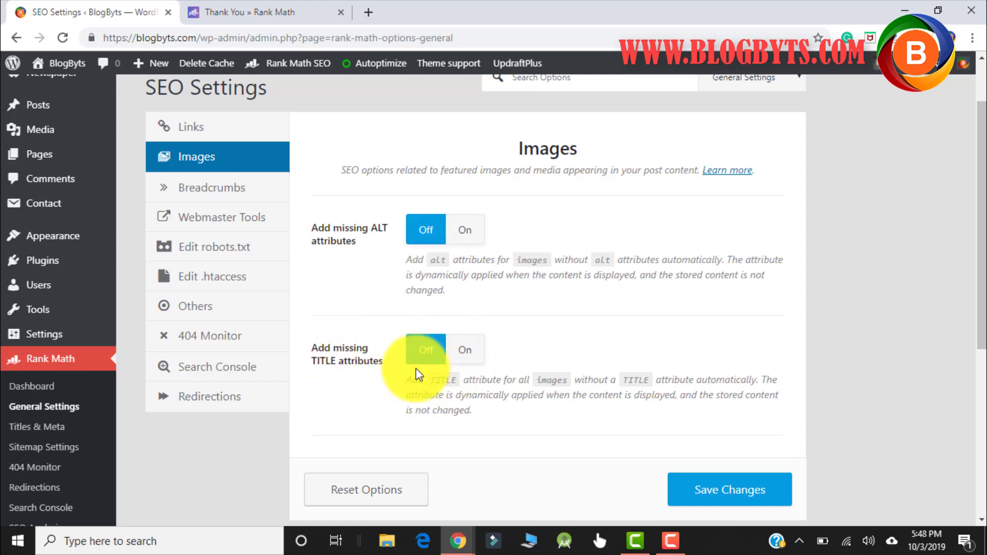
{"action": "left_click", "coordinate": [215, 195]}
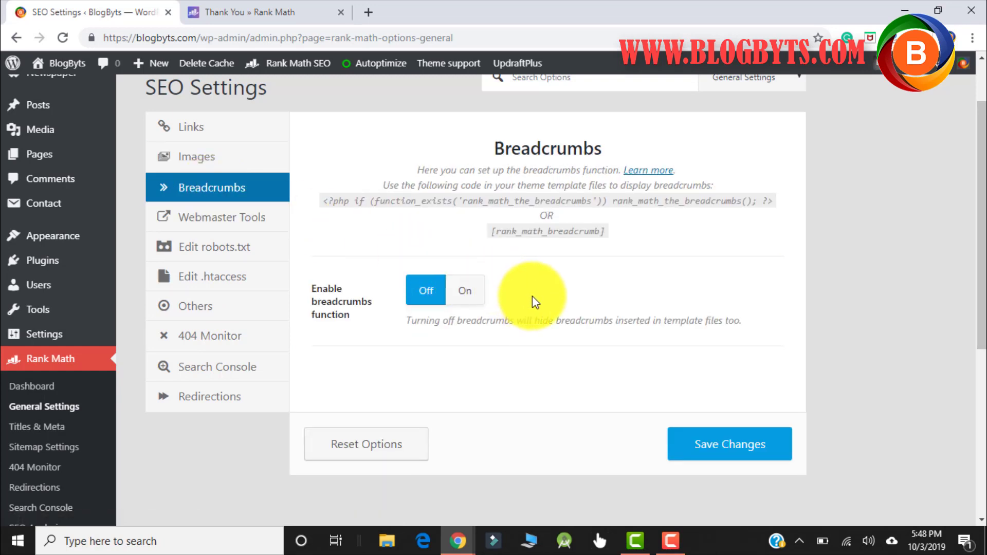
{"action": "left_click", "coordinate": [470, 296]}
{"action": "scroll", "coordinate": [472, 297], "scroll_direction": "down", "scroll_amount": 3}
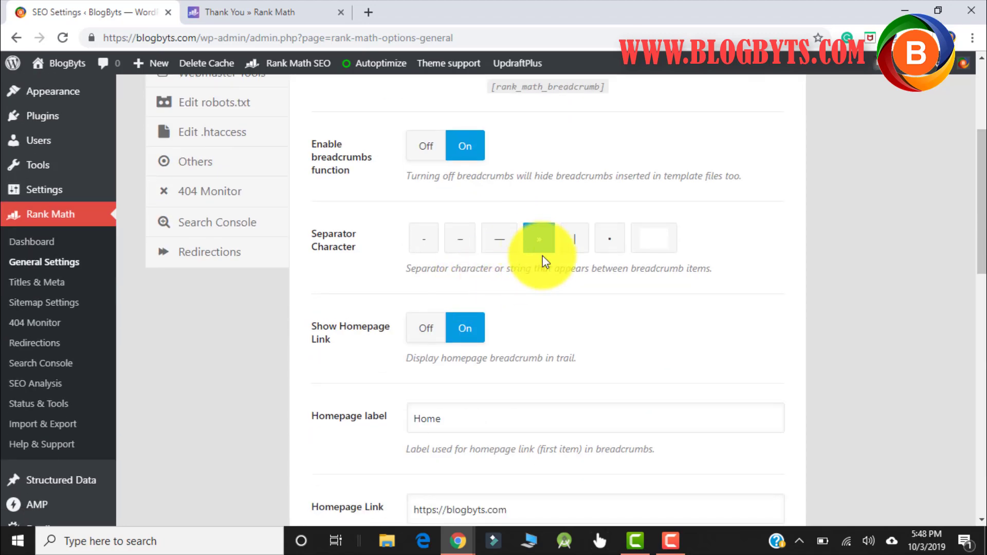
{"action": "scroll", "coordinate": [365, 316], "scroll_direction": "down", "scroll_amount": 1}
{"action": "left_click", "coordinate": [421, 342]}
{"action": "scroll", "coordinate": [655, 302], "scroll_direction": "down", "scroll_amount": 3}
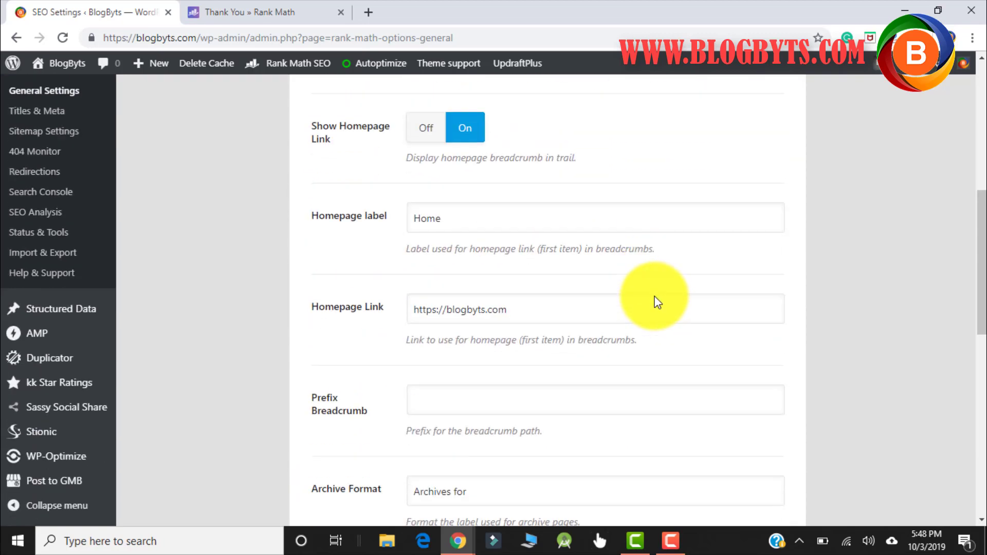
{"action": "left_click", "coordinate": [657, 302]}
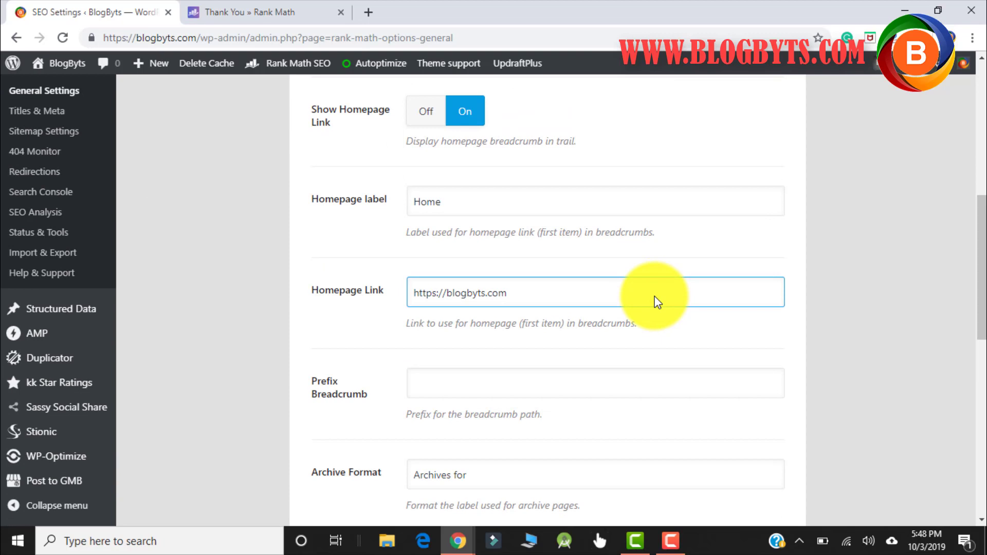
{"action": "scroll", "coordinate": [656, 299], "scroll_direction": "down", "scroll_amount": 8}
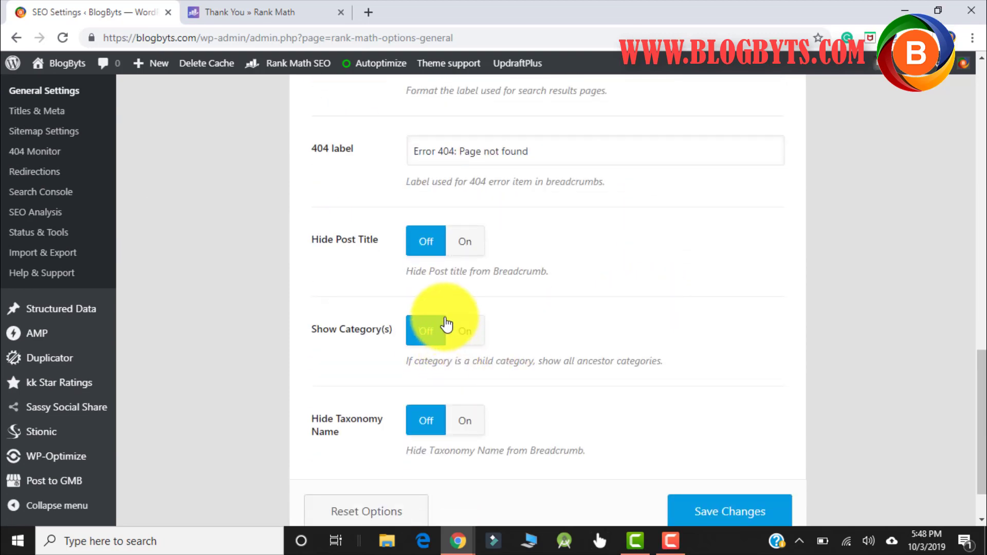
{"action": "scroll", "coordinate": [441, 321], "scroll_direction": "down", "scroll_amount": 1}
{"action": "left_click", "coordinate": [737, 451]}
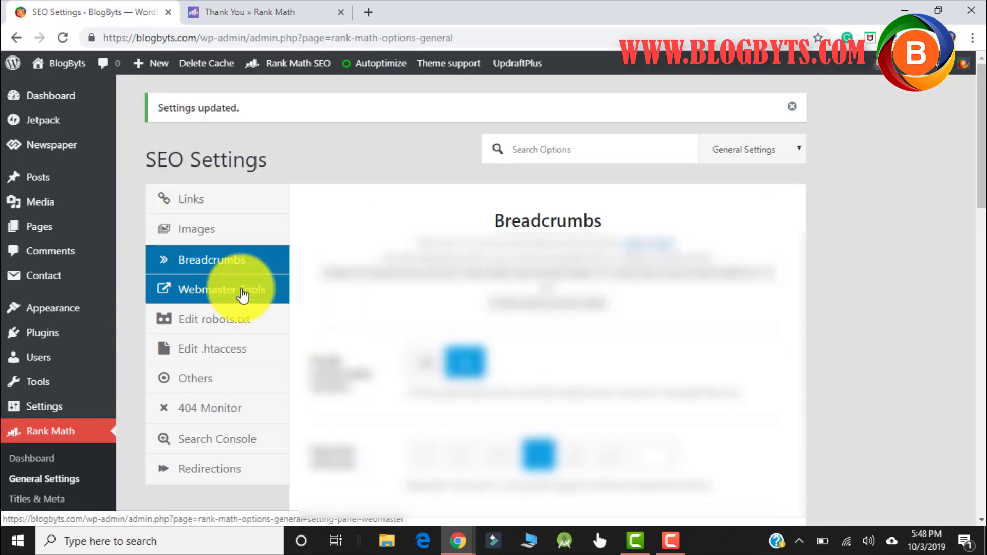
- Look through Webmaster Tools, robots.txt and .htaccess sections without changes, ending on Others
{"action": "left_click", "coordinate": [229, 293]}
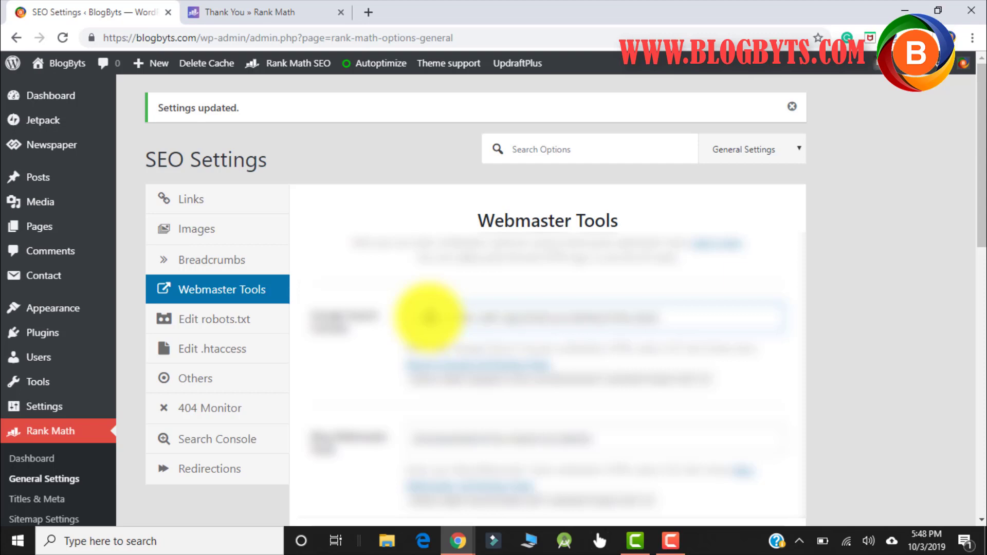
{"action": "scroll", "coordinate": [359, 246], "scroll_direction": "down", "scroll_amount": 3}
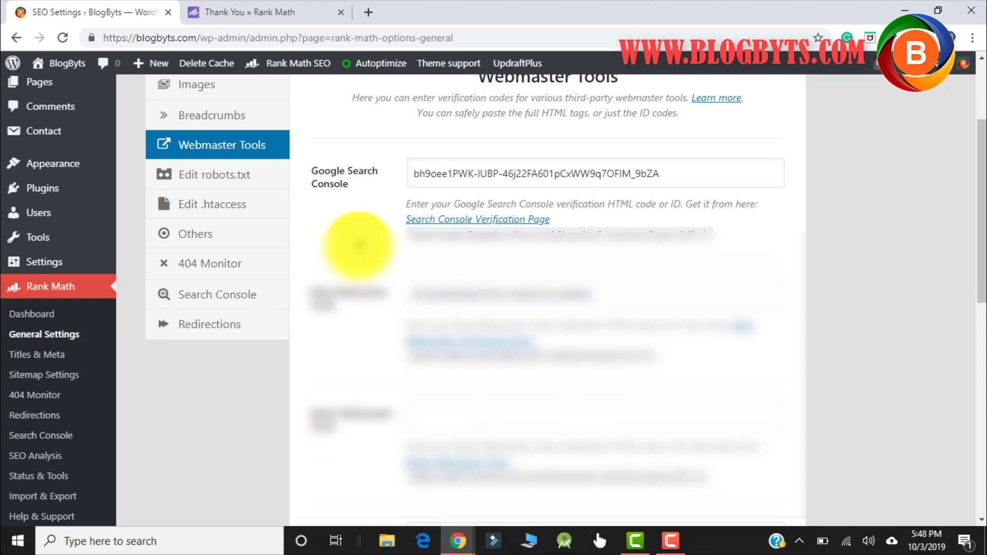
{"action": "left_click", "coordinate": [247, 177]}
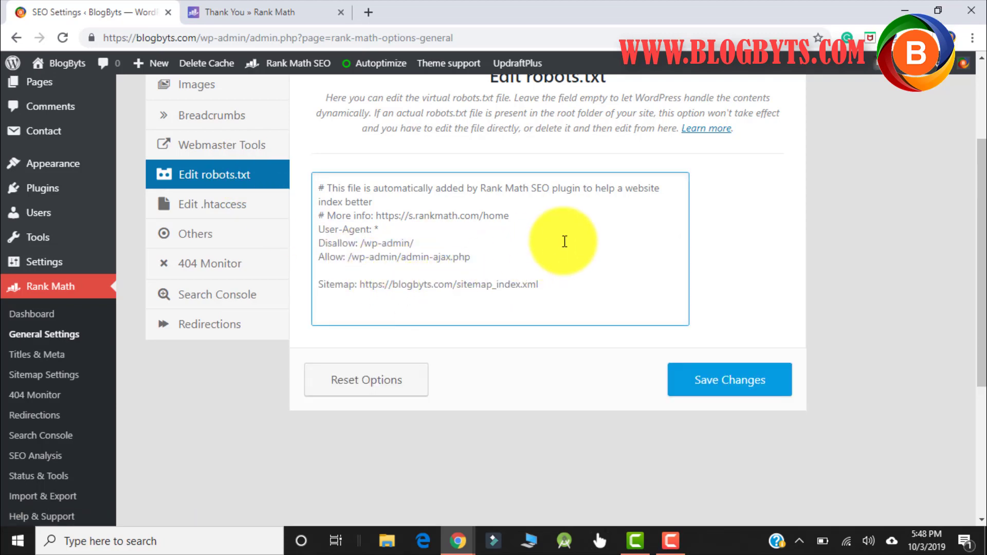
{"action": "left_click", "coordinate": [208, 212]}
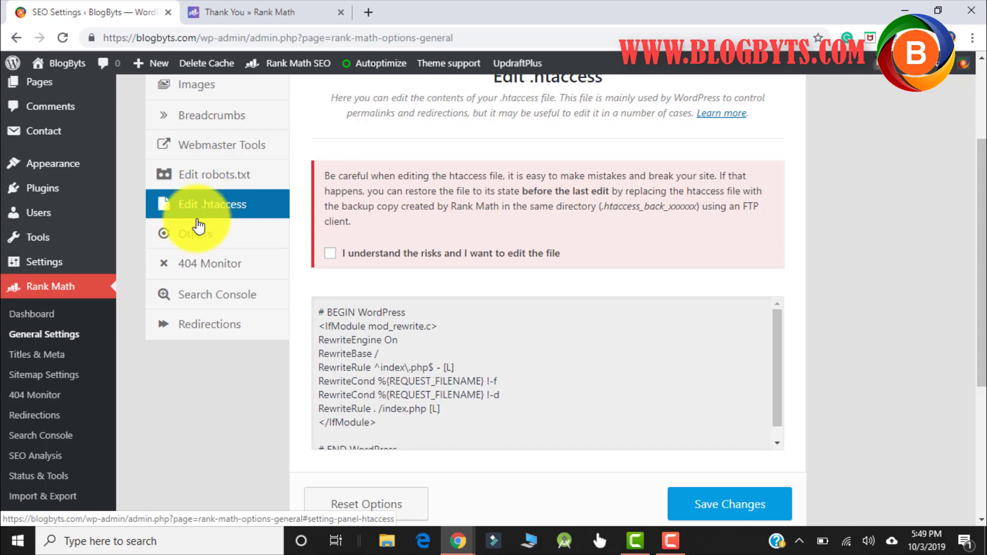
{"action": "left_click", "coordinate": [183, 241]}
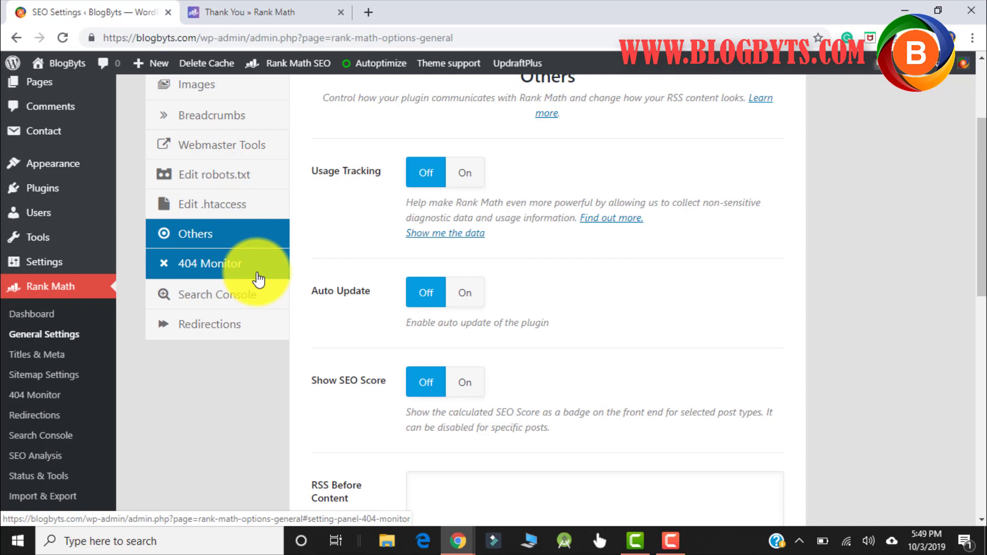
- Save Others with Usage Tracking, Auto Update and Show SEO Score Off, then open 404 Monitor
{"action": "scroll", "coordinate": [534, 267], "scroll_direction": "up", "scroll_amount": 2}
{"action": "scroll", "coordinate": [541, 264], "scroll_direction": "up", "scroll_amount": 1}
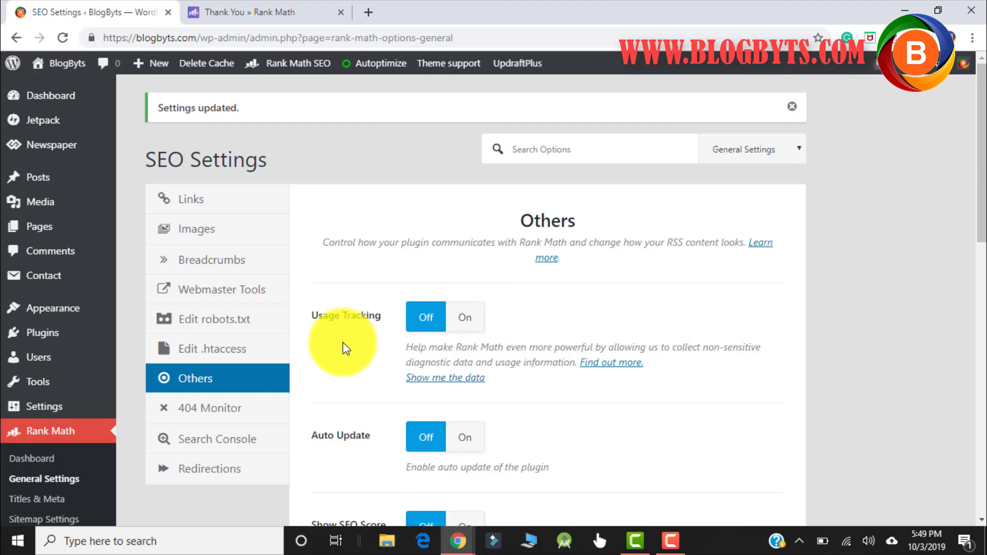
{"action": "scroll", "coordinate": [411, 321], "scroll_direction": "down", "scroll_amount": 3}
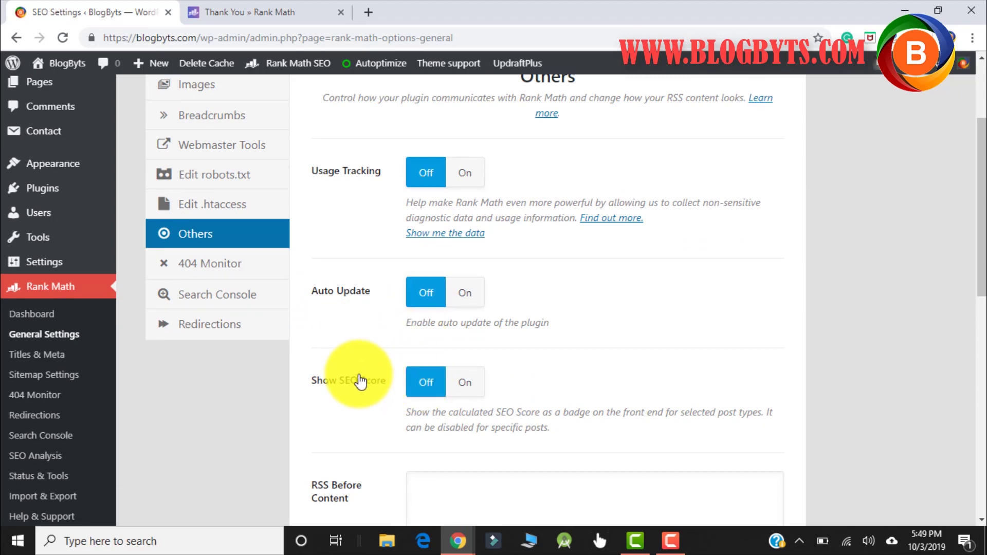
{"action": "scroll", "coordinate": [414, 327], "scroll_direction": "down", "scroll_amount": 7}
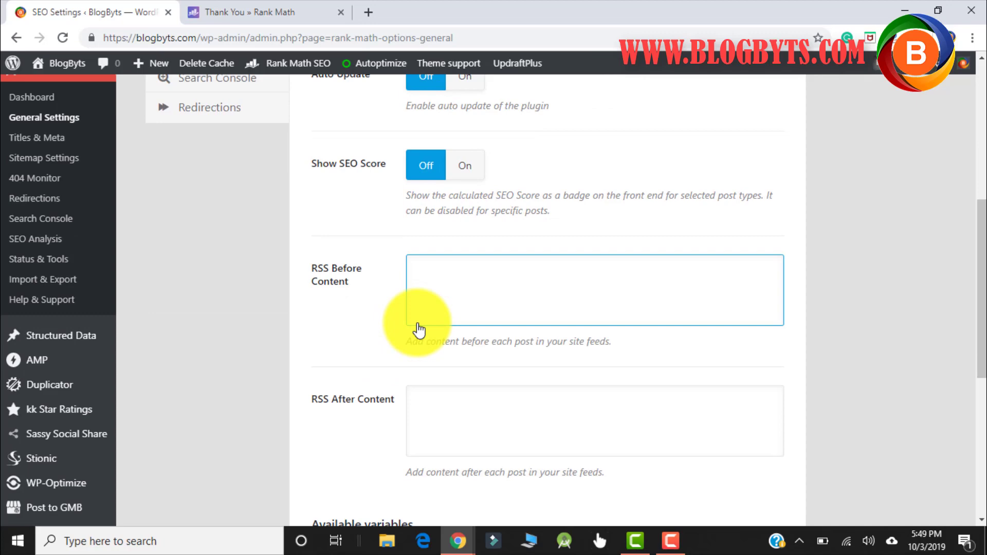
{"action": "scroll", "coordinate": [421, 319], "scroll_direction": "down", "scroll_amount": 3}
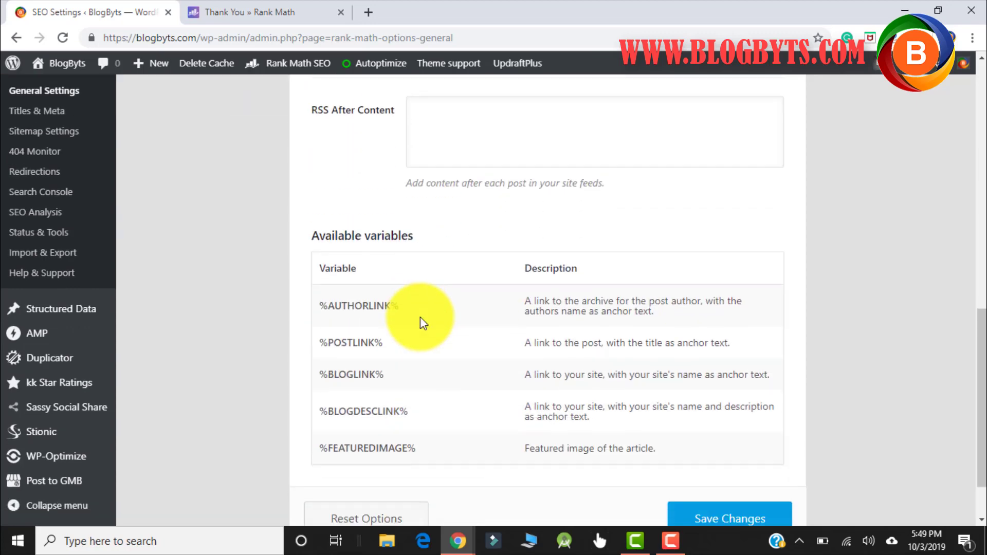
{"action": "scroll", "coordinate": [421, 317], "scroll_direction": "down", "scroll_amount": 2}
{"action": "left_click", "coordinate": [698, 451]}
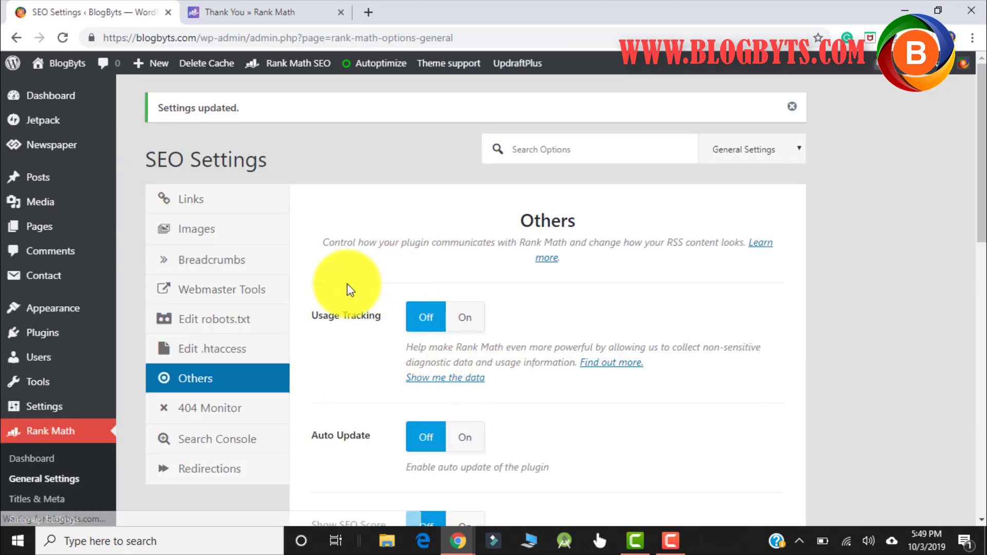
{"action": "left_click", "coordinate": [224, 410]}
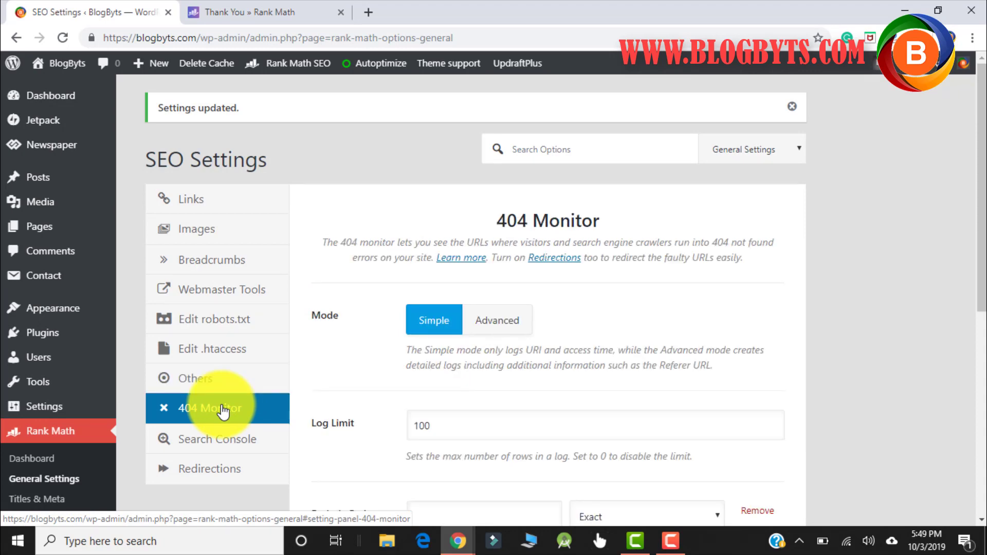
{"action": "scroll", "coordinate": [370, 309], "scroll_direction": "down", "scroll_amount": 3}
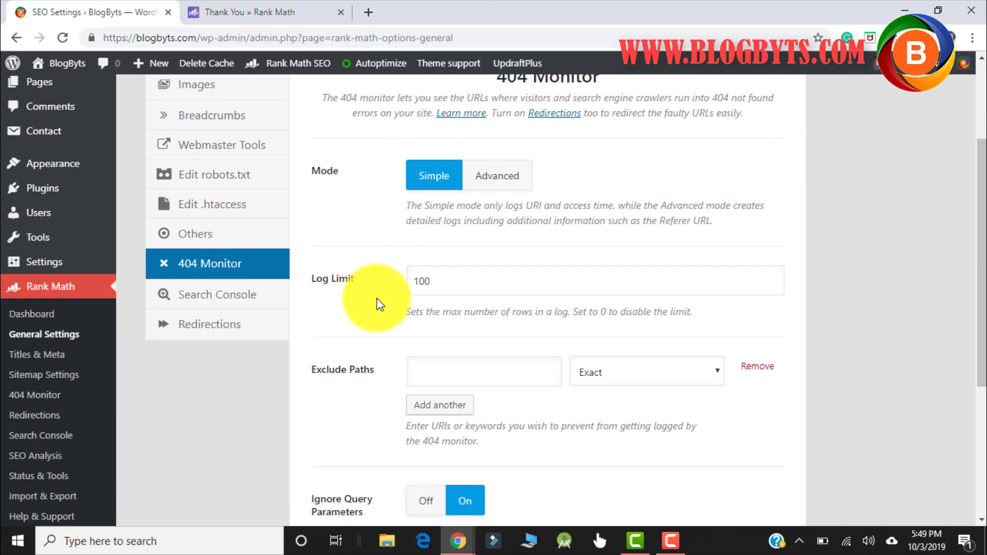
{"action": "scroll", "coordinate": [379, 305], "scroll_direction": "down", "scroll_amount": 3}
{"action": "scroll", "coordinate": [380, 286], "scroll_direction": "up", "scroll_amount": 3}
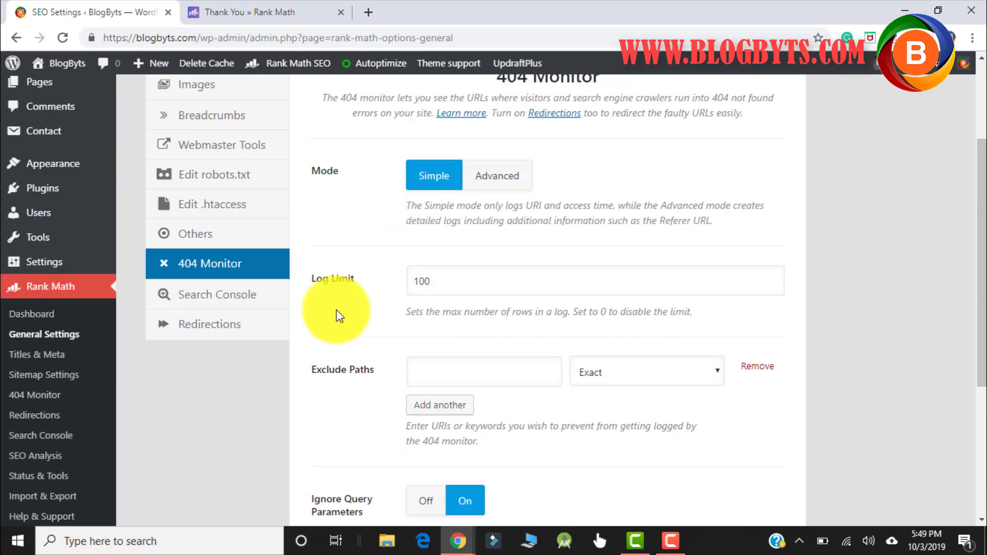
{"action": "left_click", "coordinate": [236, 303]}
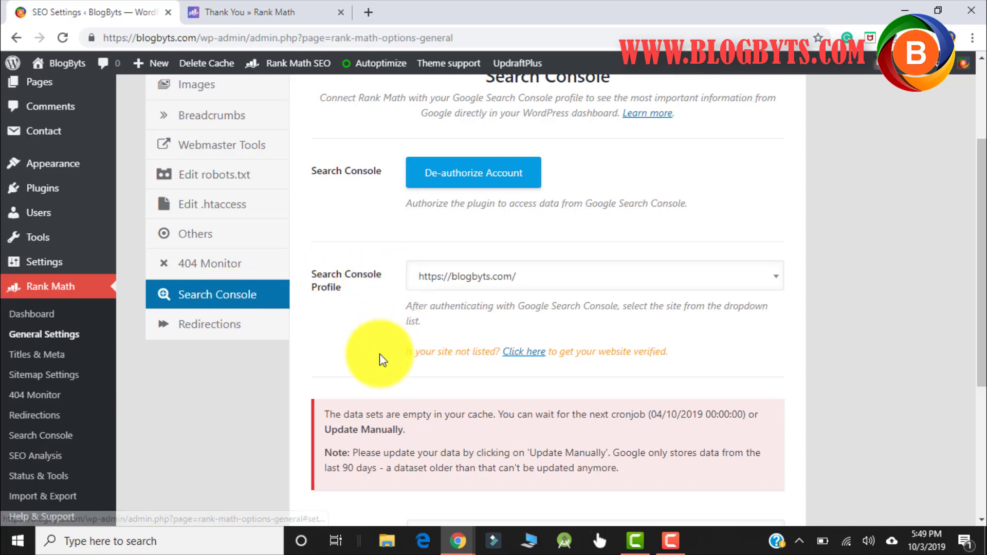
{"action": "scroll", "coordinate": [382, 272], "scroll_direction": "up", "scroll_amount": 3}
{"action": "scroll", "coordinate": [468, 334], "scroll_direction": "down", "scroll_amount": 3}
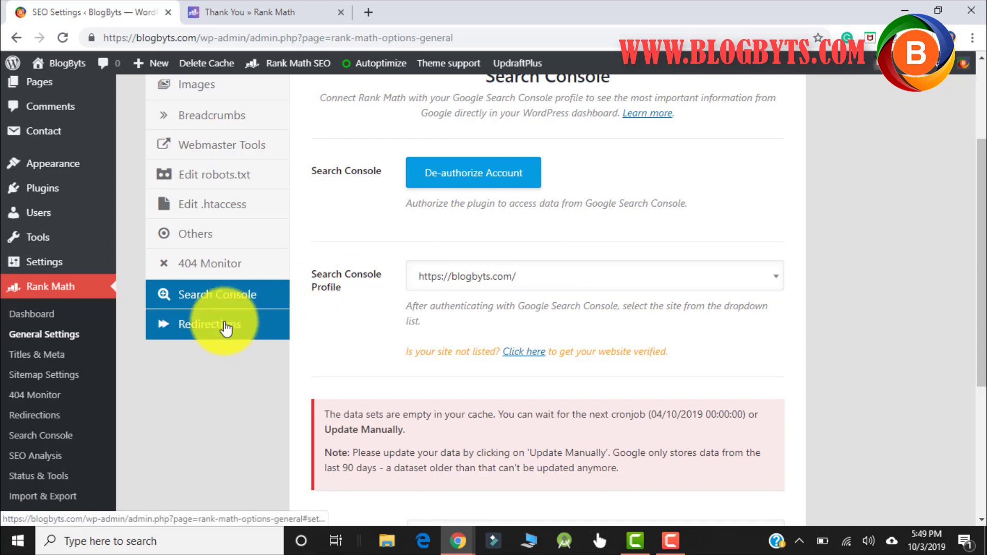
- Switch Auto Post Redirect to On in the Redirections settings and save the changes
{"action": "left_click", "coordinate": [225, 329]}
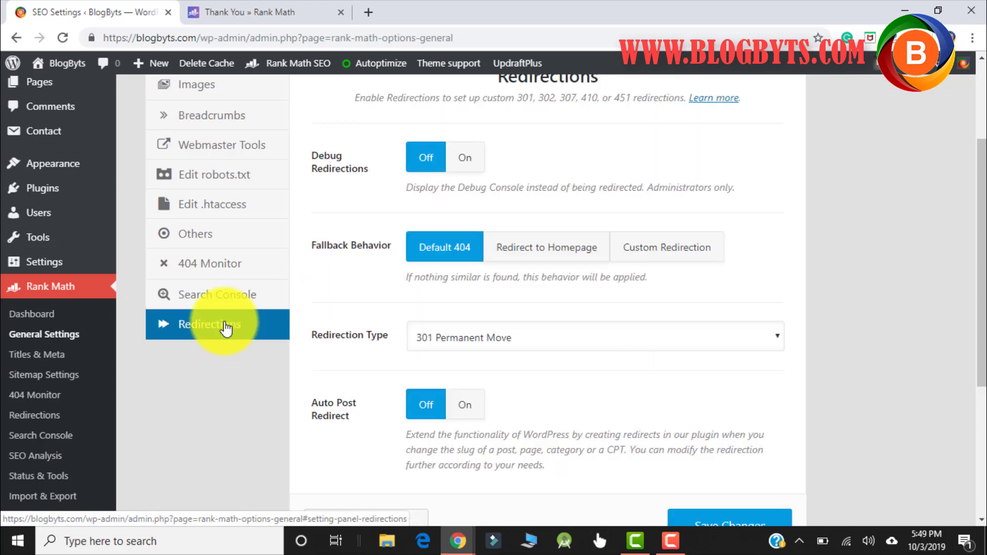
{"action": "scroll", "coordinate": [478, 308], "scroll_direction": "up", "scroll_amount": 2}
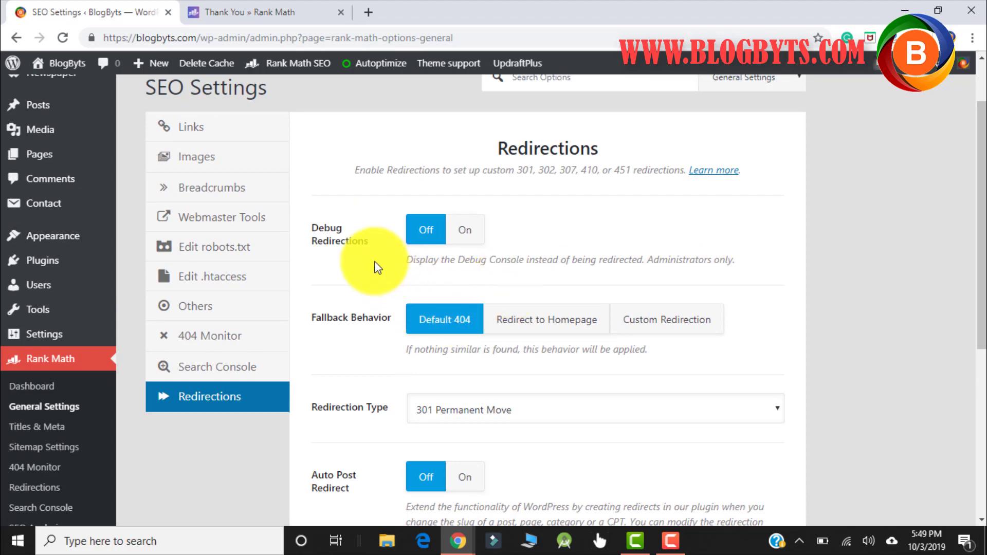
{"action": "scroll", "coordinate": [374, 261], "scroll_direction": "down", "scroll_amount": 4}
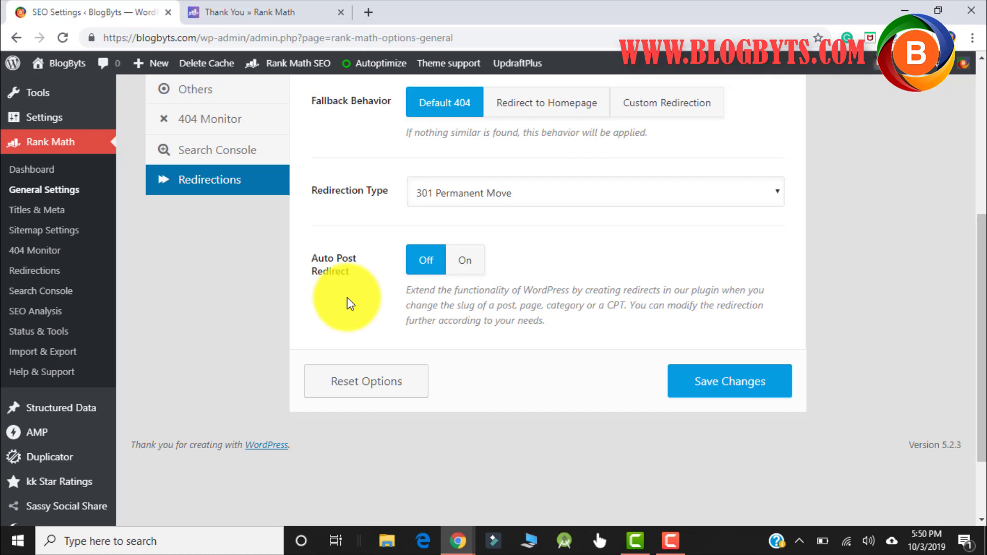
{"action": "left_click", "coordinate": [466, 263]}
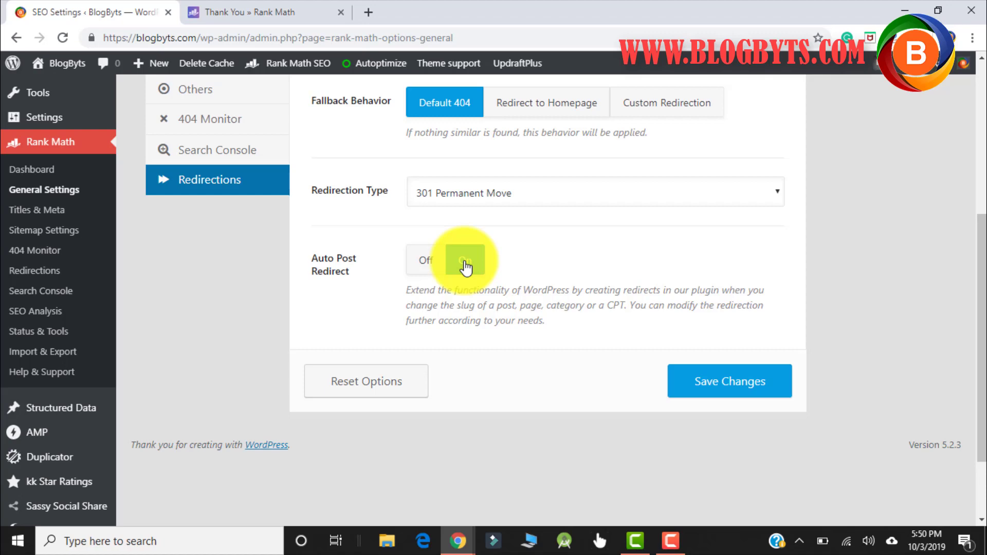
{"action": "left_click", "coordinate": [706, 381]}
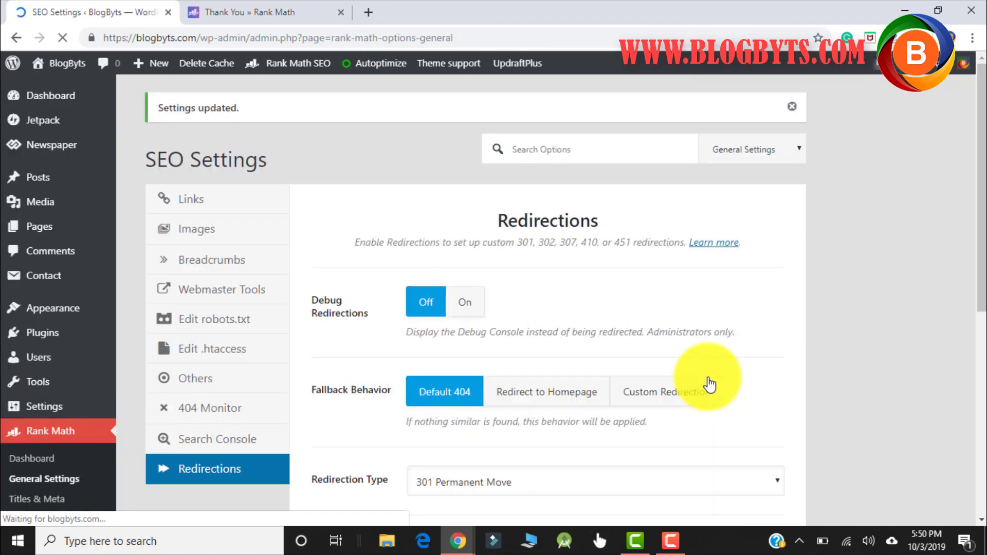
{"action": "scroll", "coordinate": [57, 411], "scroll_direction": "down", "scroll_amount": 4}
{"action": "left_click", "coordinate": [43, 292]}
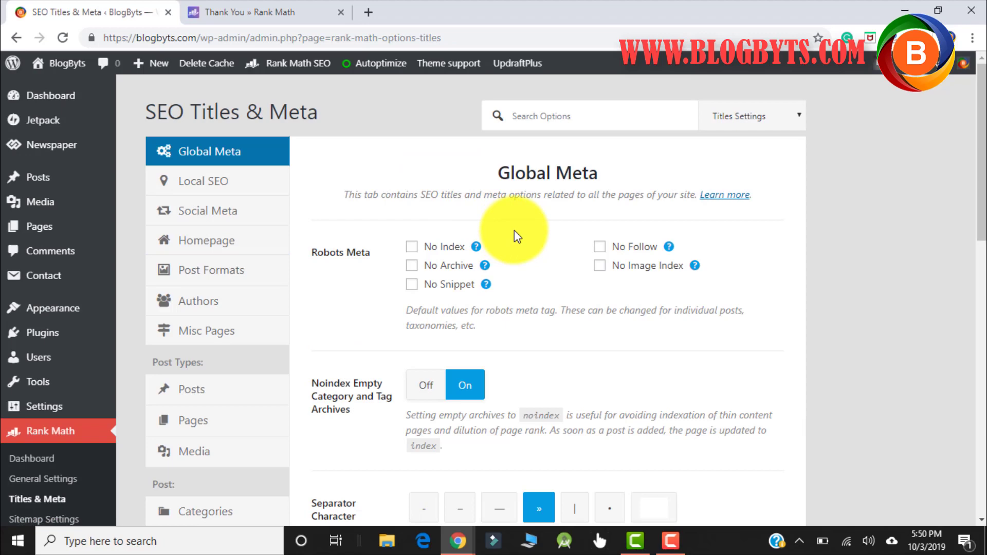
- Scroll through the Global Meta settings of Titles & Meta and return to the top
{"action": "scroll", "coordinate": [514, 236], "scroll_direction": "down", "scroll_amount": 2}
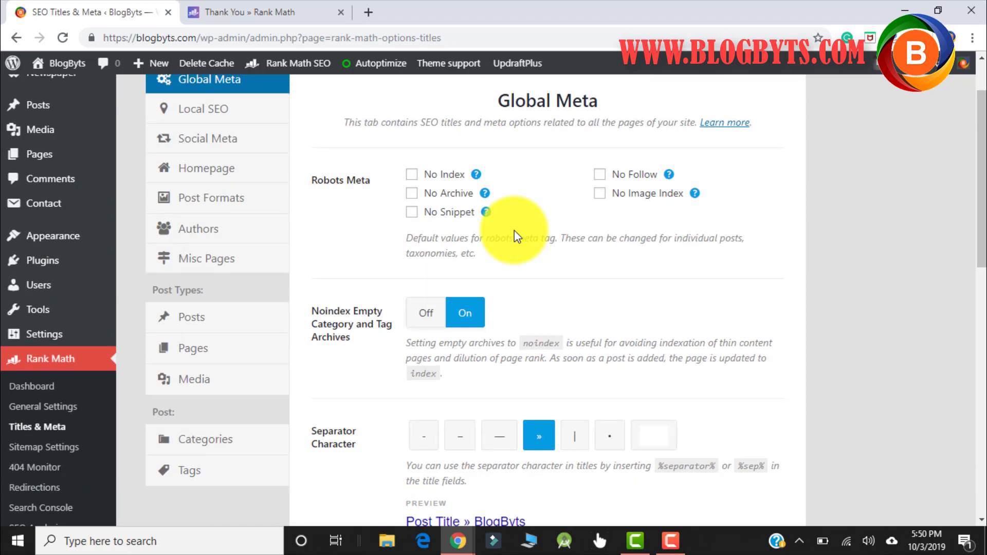
{"action": "scroll", "coordinate": [514, 231], "scroll_direction": "down", "scroll_amount": 4}
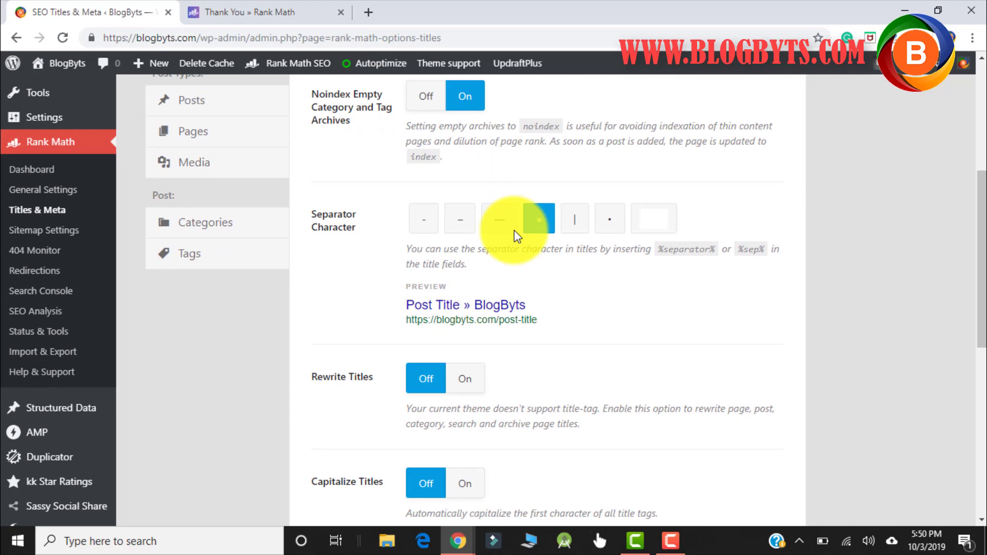
{"action": "scroll", "coordinate": [514, 230], "scroll_direction": "down", "scroll_amount": 2}
{"action": "scroll", "coordinate": [416, 363], "scroll_direction": "down", "scroll_amount": 4}
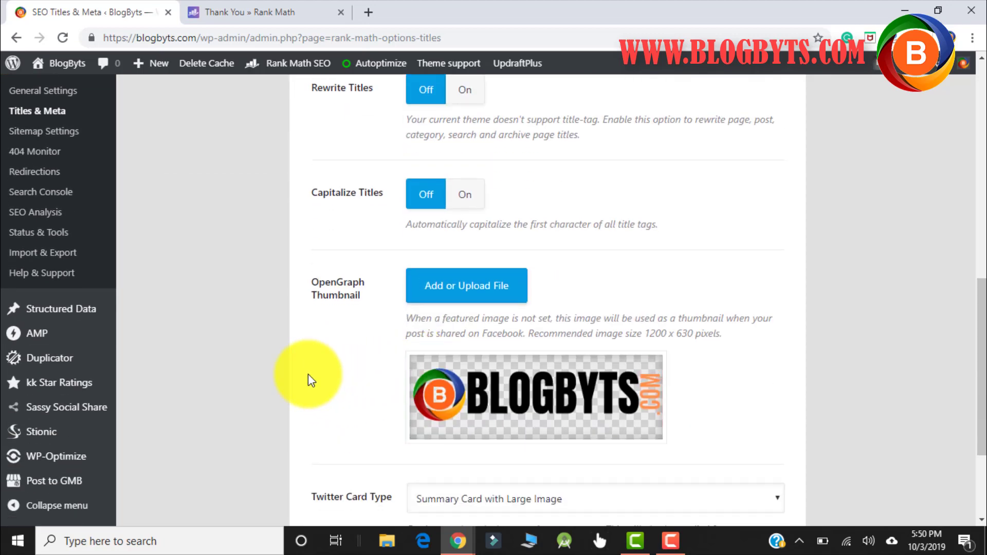
{"action": "scroll", "coordinate": [357, 366], "scroll_direction": "down", "scroll_amount": 3}
{"action": "key", "text": "Home"}
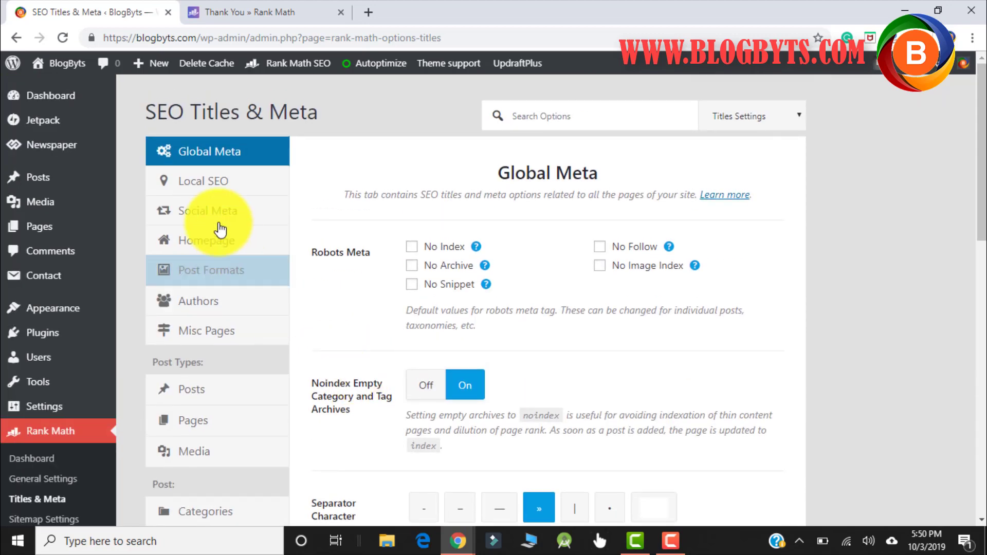
- Review the Local SEO fields: street address, country and Contact Page
{"action": "left_click", "coordinate": [195, 184]}
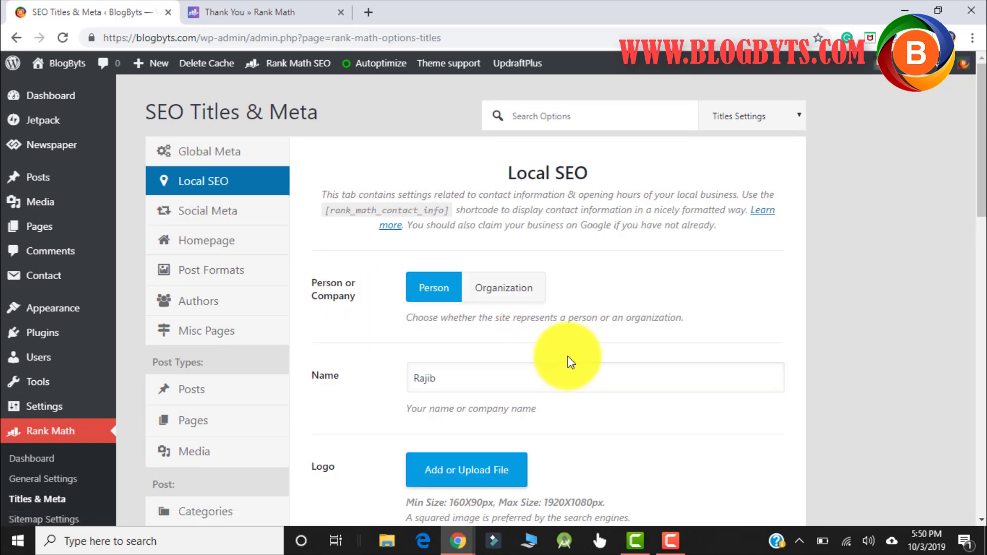
{"action": "scroll", "coordinate": [594, 281], "scroll_direction": "down", "scroll_amount": 3}
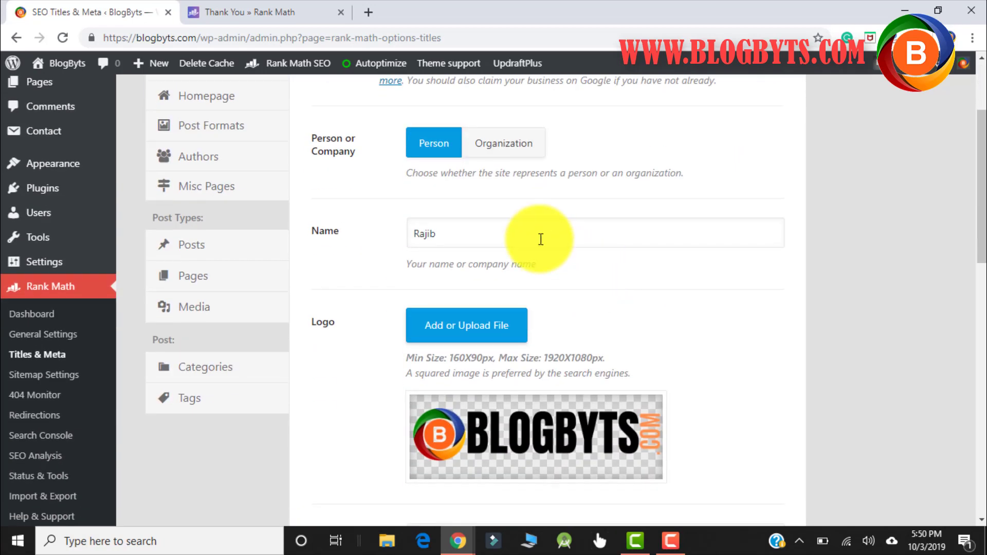
{"action": "scroll", "coordinate": [540, 242], "scroll_direction": "down", "scroll_amount": 4}
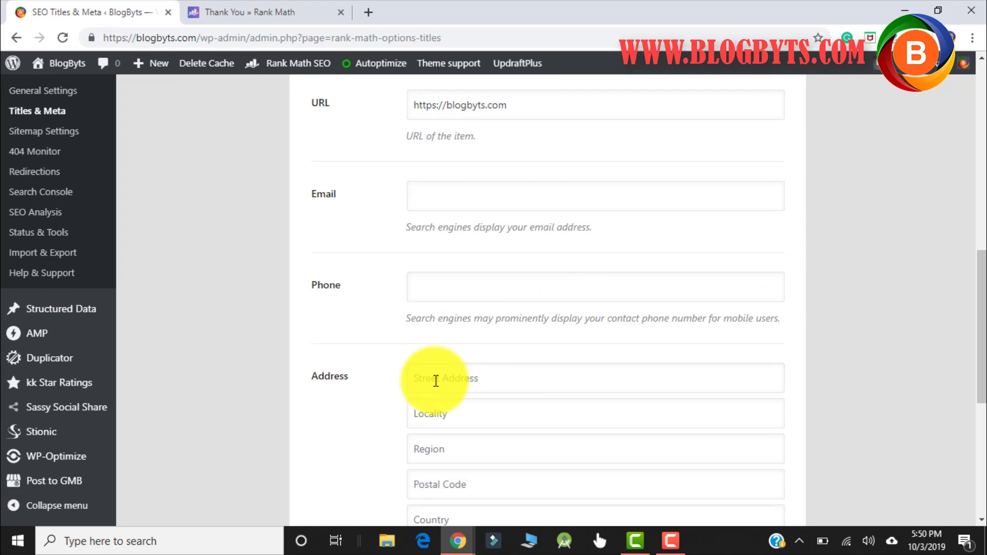
{"action": "left_click", "coordinate": [465, 383]}
{"action": "scroll", "coordinate": [496, 388], "scroll_direction": "down", "scroll_amount": 3}
{"action": "left_click", "coordinate": [495, 387]}
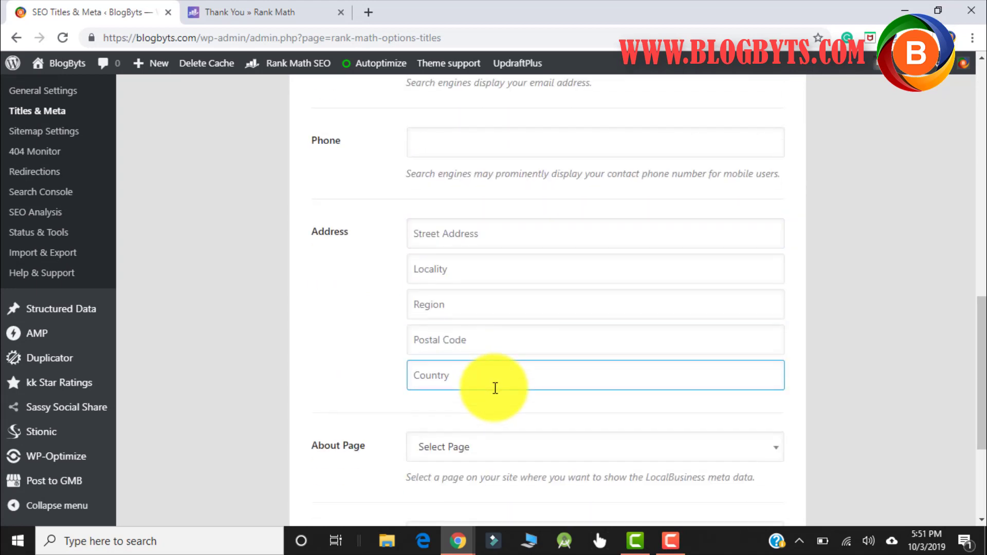
{"action": "scroll", "coordinate": [463, 448], "scroll_direction": "down", "scroll_amount": 4}
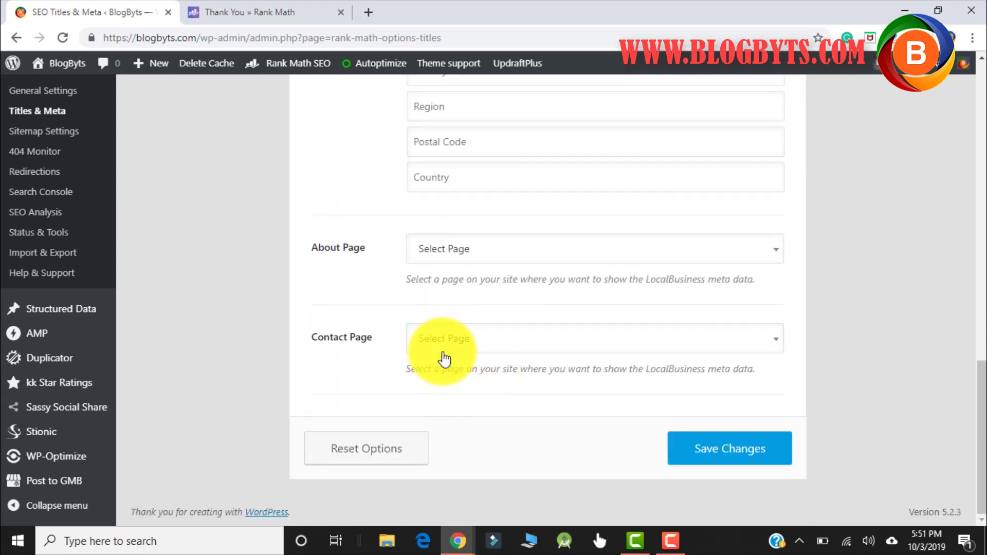
{"action": "left_click", "coordinate": [445, 343]}
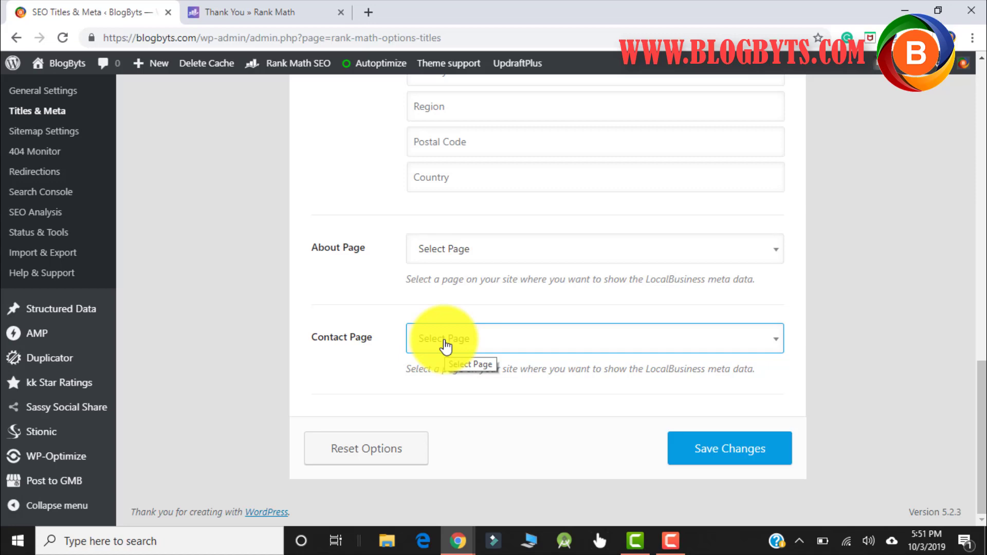
{"action": "scroll", "coordinate": [399, 330], "scroll_direction": "up", "scroll_amount": 10}
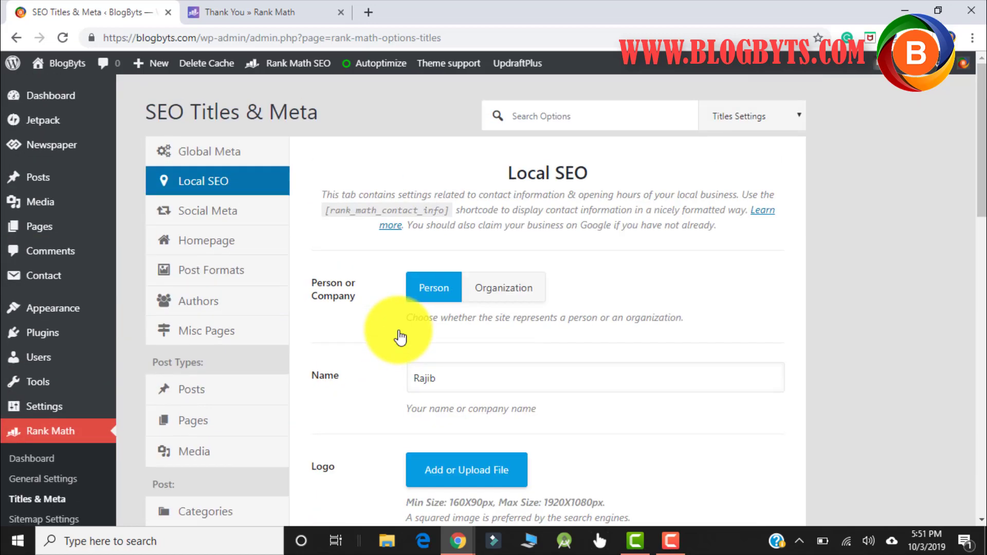
- Review the Facebook and Twitter fields in Social Meta, then view the Homepage settings
{"action": "left_click", "coordinate": [211, 225]}
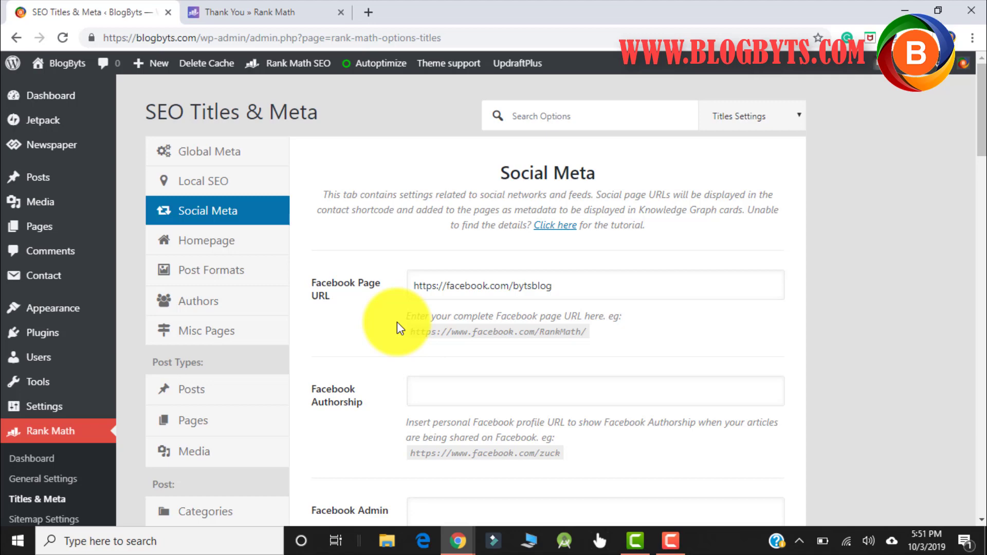
{"action": "scroll", "coordinate": [397, 322], "scroll_direction": "down", "scroll_amount": 6}
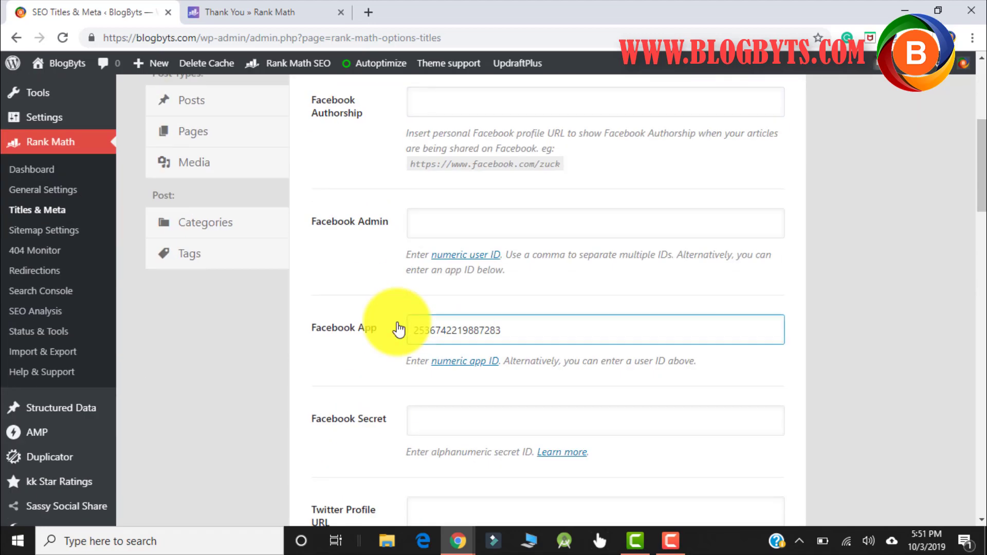
{"action": "scroll", "coordinate": [399, 329], "scroll_direction": "down", "scroll_amount": 3}
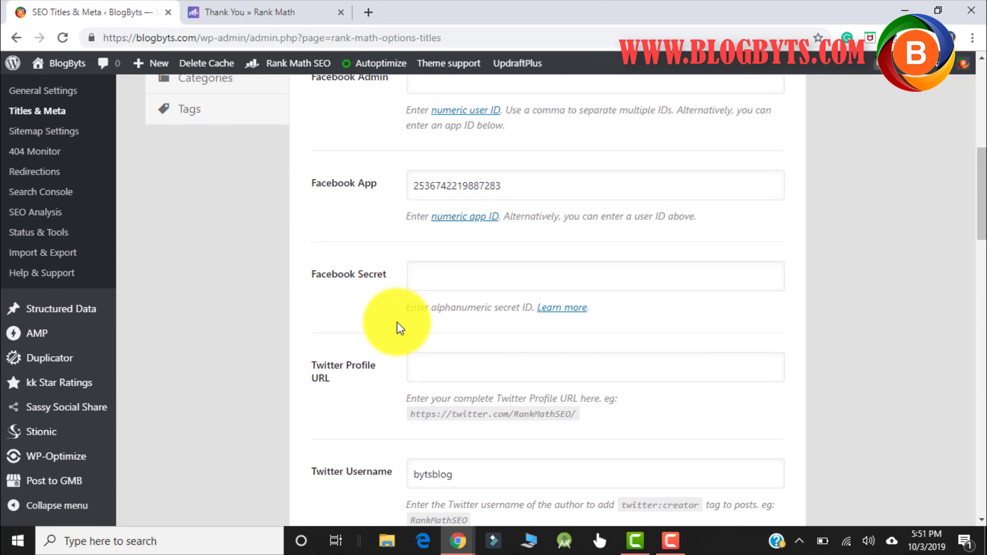
{"action": "scroll", "coordinate": [397, 322], "scroll_direction": "up", "scroll_amount": 6}
{"action": "scroll", "coordinate": [397, 322], "scroll_direction": "up", "scroll_amount": 2}
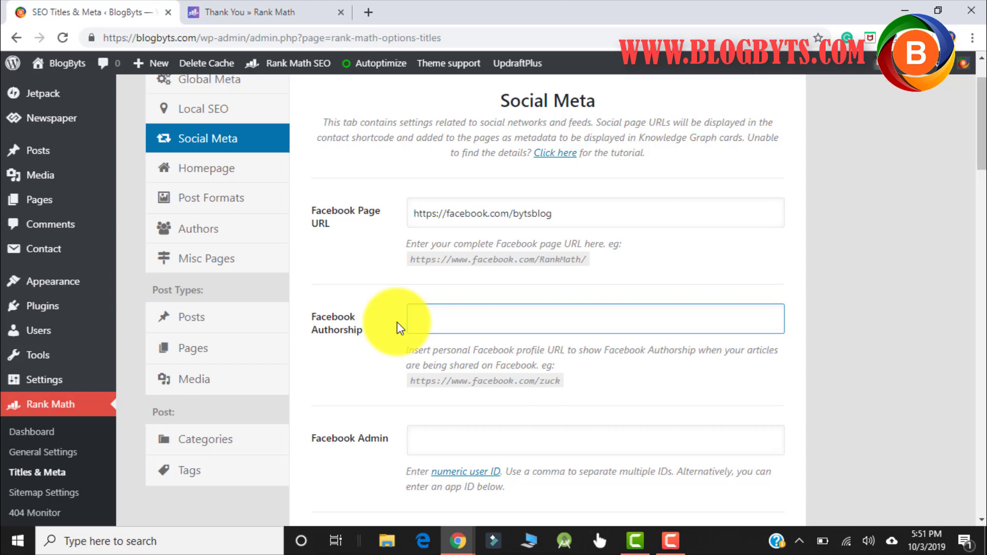
{"action": "scroll", "coordinate": [397, 322], "scroll_direction": "down", "scroll_amount": 9}
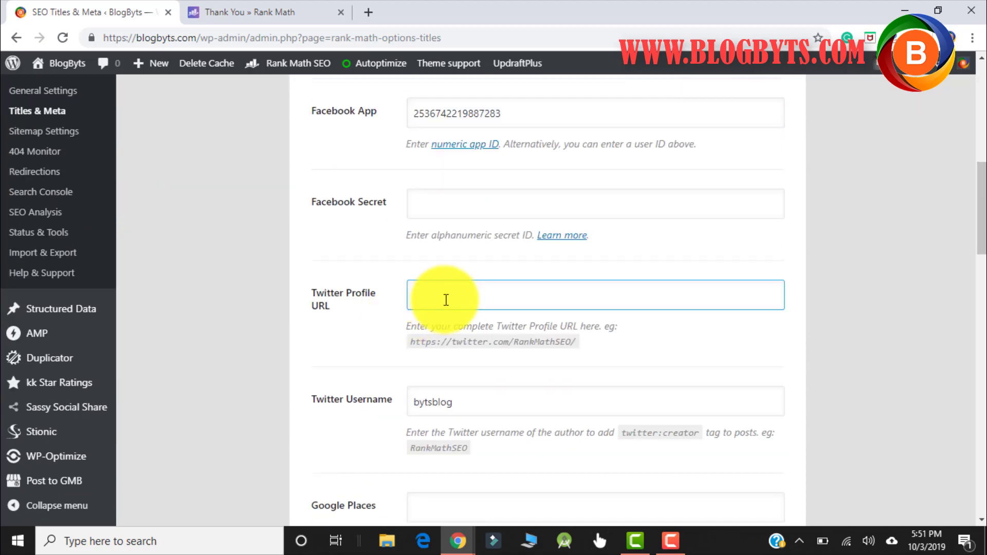
{"action": "scroll", "coordinate": [447, 299], "scroll_direction": "up", "scroll_amount": 6}
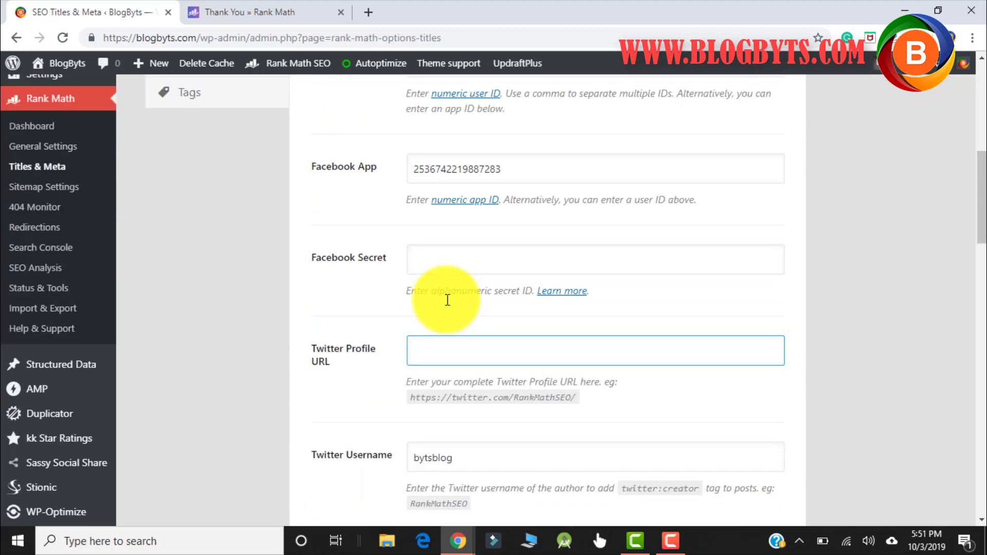
{"action": "scroll", "coordinate": [447, 299], "scroll_direction": "up", "scroll_amount": 5}
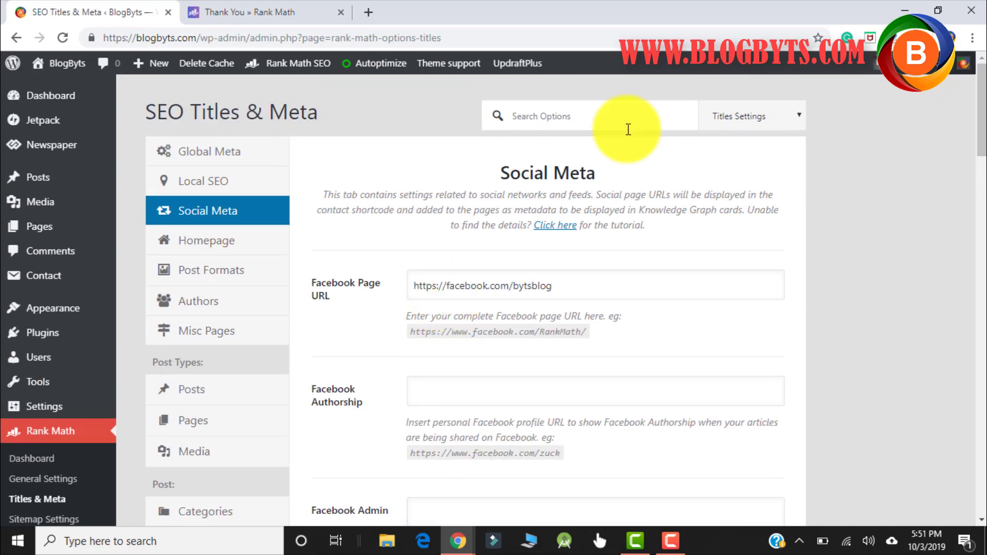
{"action": "left_click", "coordinate": [208, 246]}
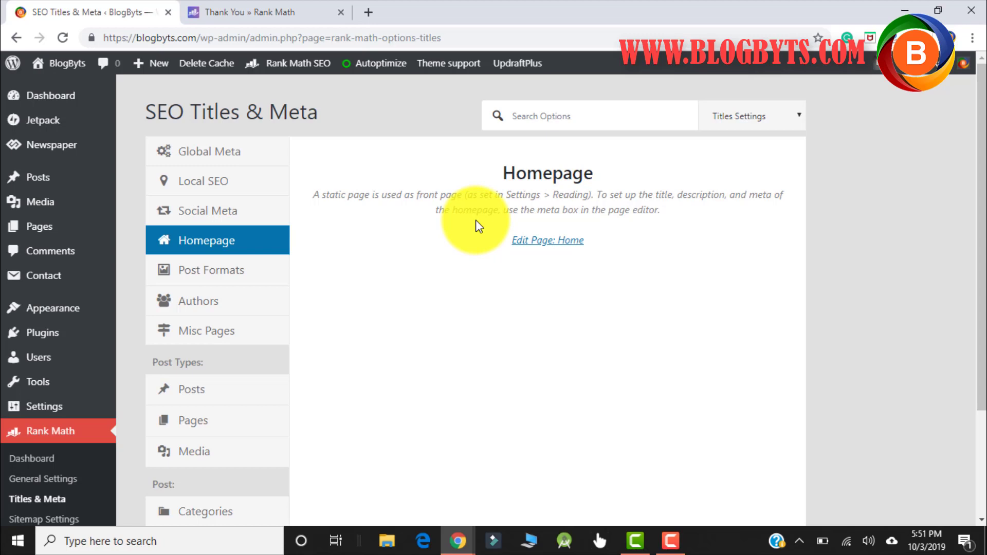
- Look over the Post Formats archive settings
{"action": "left_click", "coordinate": [230, 283]}
{"action": "scroll", "coordinate": [381, 296], "scroll_direction": "down", "scroll_amount": 3}
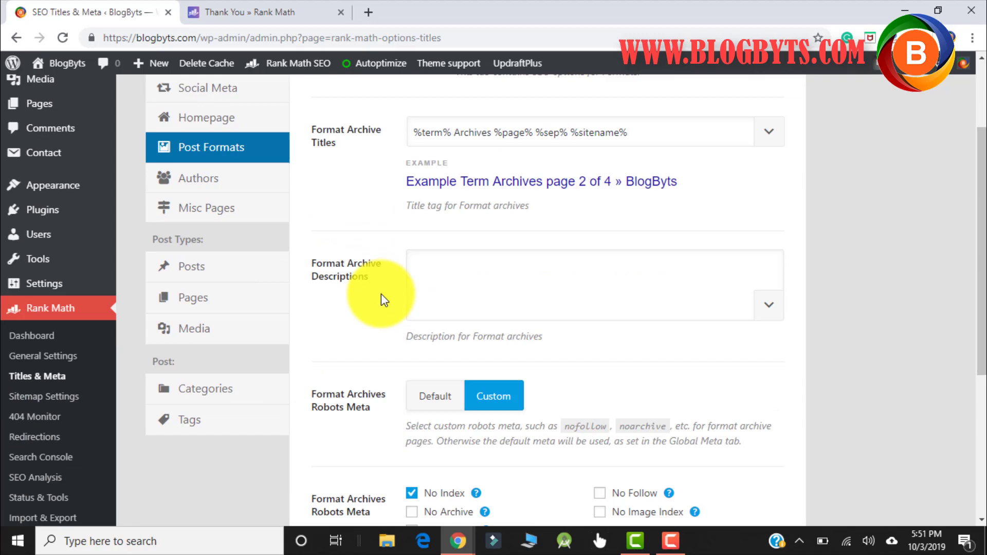
{"action": "scroll", "coordinate": [375, 294], "scroll_direction": "down", "scroll_amount": 1}
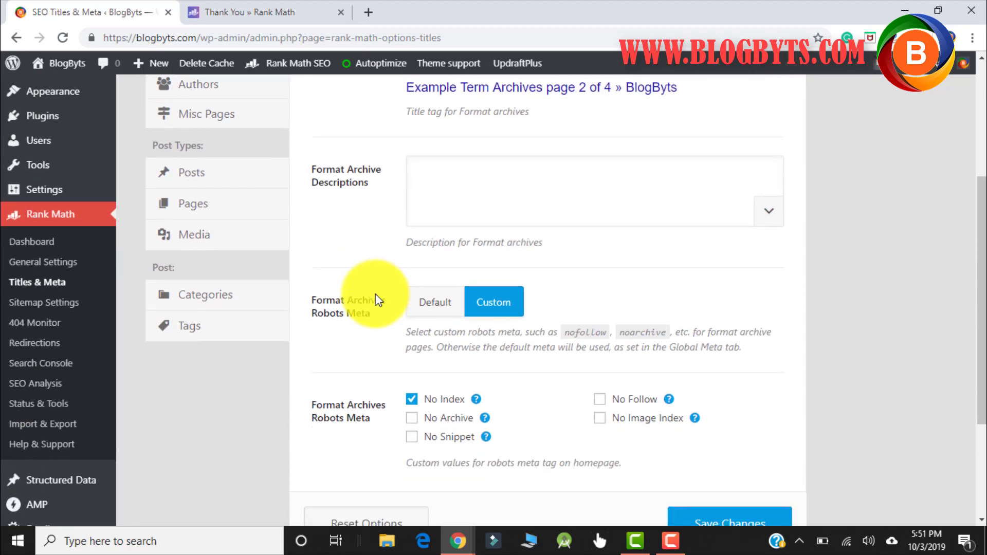
{"action": "scroll", "coordinate": [376, 294], "scroll_direction": "up", "scroll_amount": 4}
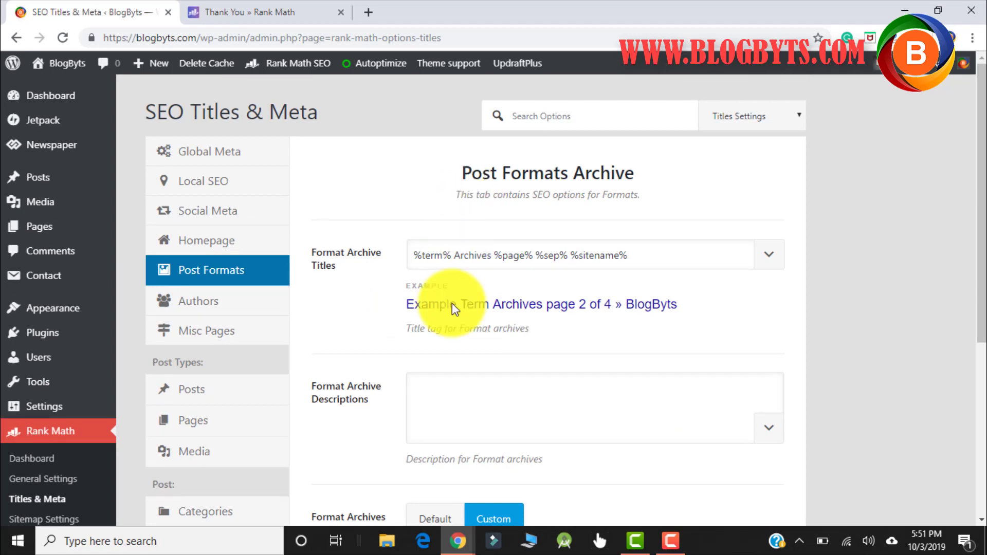
- Set Author Archives to Disabled and save the Titles & Meta settings
{"action": "left_click", "coordinate": [206, 303]}
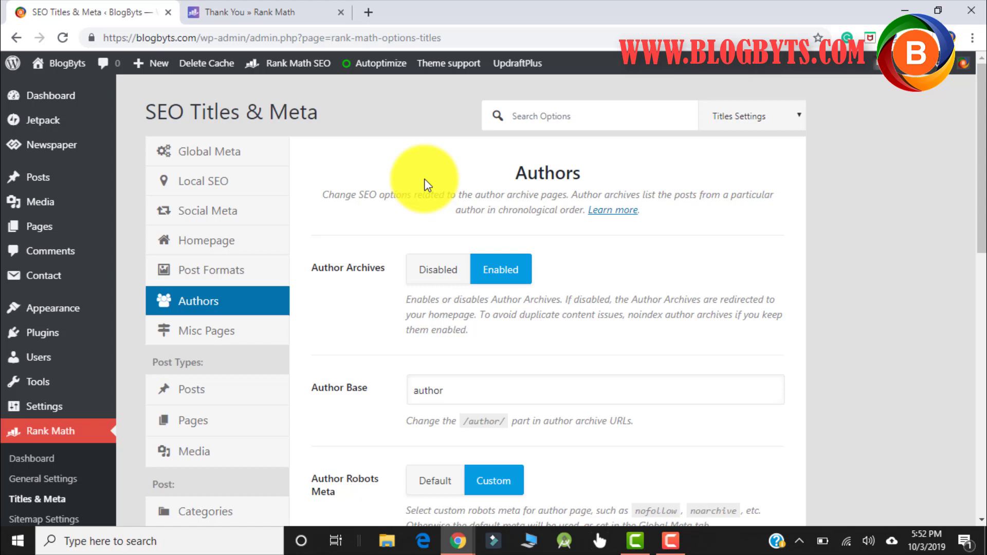
{"action": "left_click", "coordinate": [435, 273]}
{"action": "scroll", "coordinate": [565, 252], "scroll_direction": "down", "scroll_amount": 5}
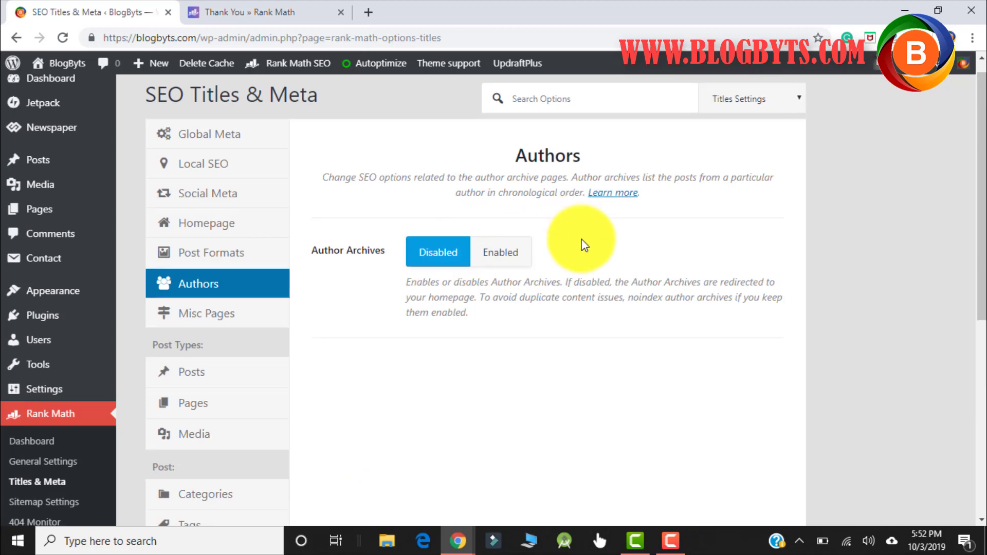
{"action": "left_click", "coordinate": [716, 303]}
{"action": "scroll", "coordinate": [605, 329], "scroll_direction": "up", "scroll_amount": 2}
{"action": "scroll", "coordinate": [602, 325], "scroll_direction": "up", "scroll_amount": 3}
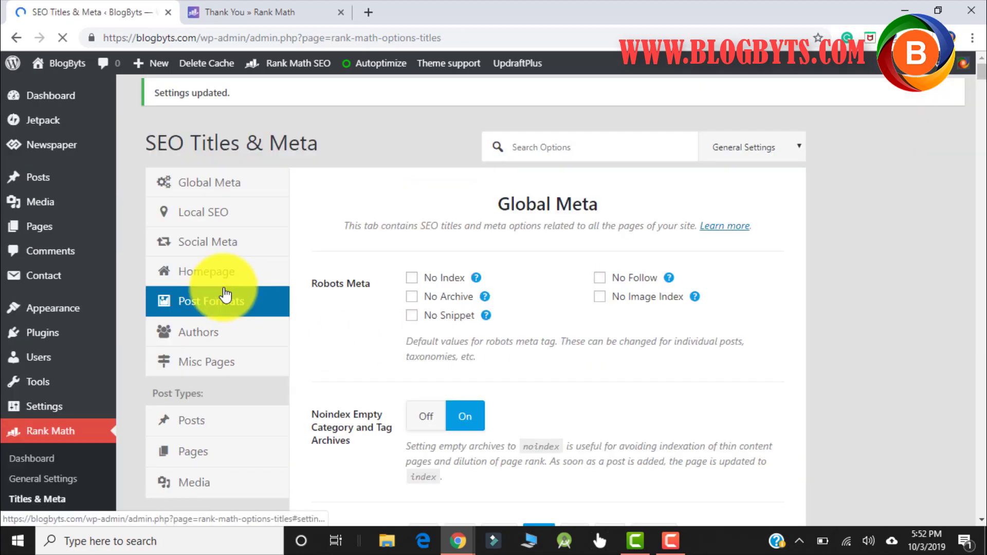
- Turn Noindex Paginated Pages On in Misc Pages and save the settings
{"action": "left_click", "coordinate": [207, 379]}
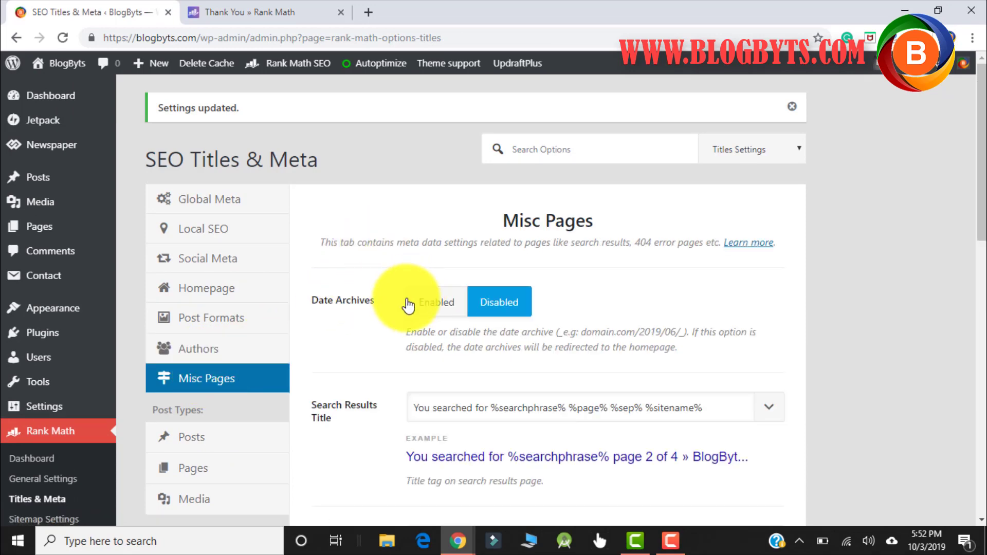
{"action": "scroll", "coordinate": [407, 304], "scroll_direction": "down", "scroll_amount": 7}
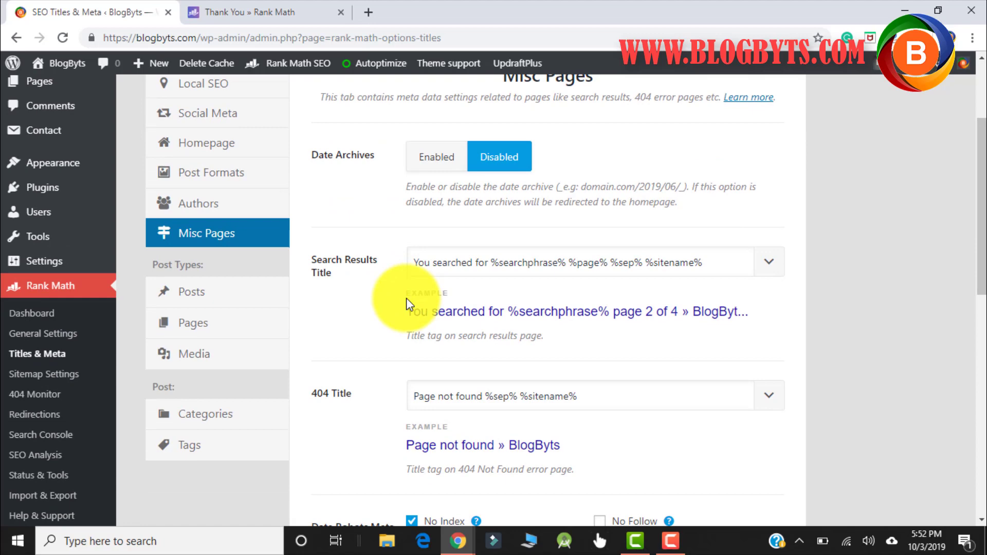
{"action": "scroll", "coordinate": [407, 299], "scroll_direction": "down", "scroll_amount": 1}
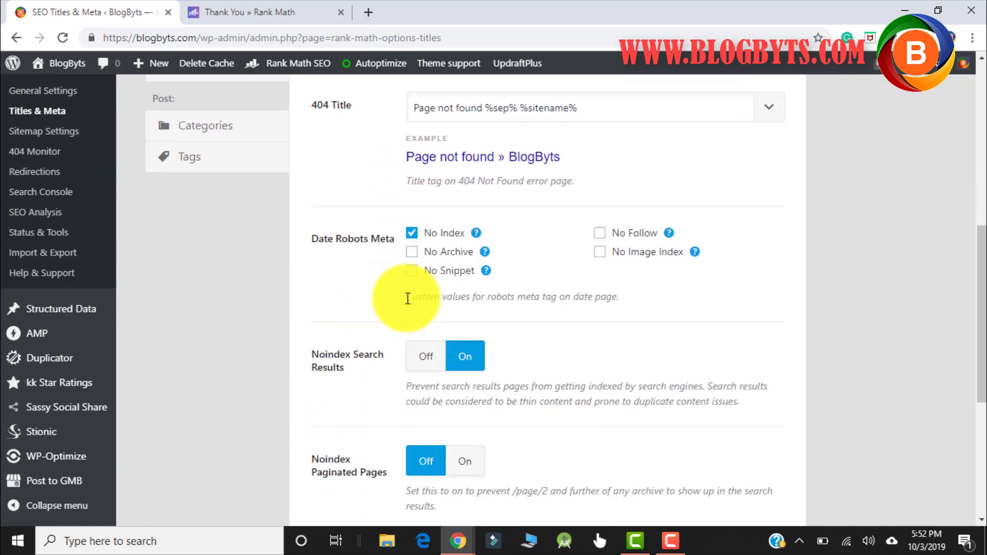
{"action": "scroll", "coordinate": [407, 299], "scroll_direction": "down", "scroll_amount": 1}
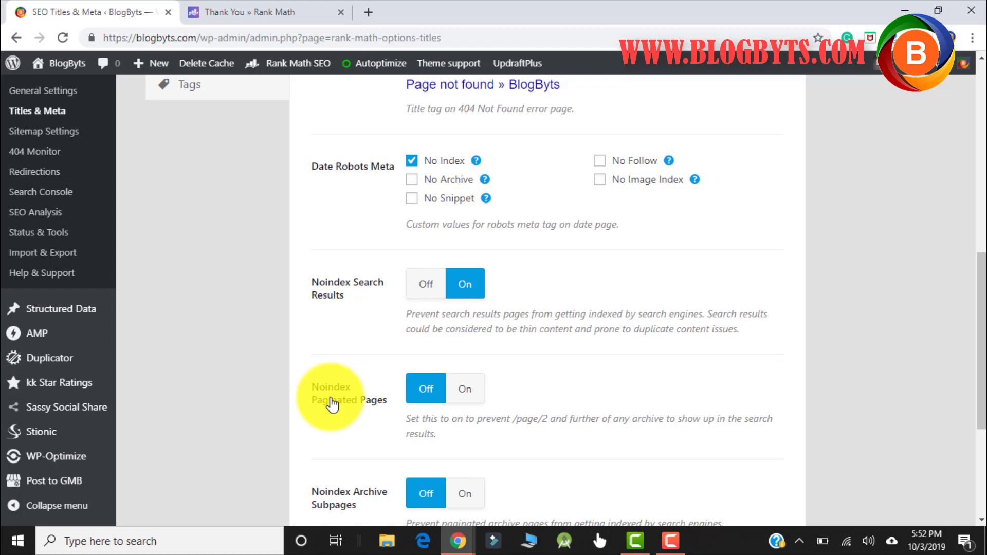
{"action": "left_click", "coordinate": [465, 392]}
{"action": "scroll", "coordinate": [653, 270], "scroll_direction": "down", "scroll_amount": 4}
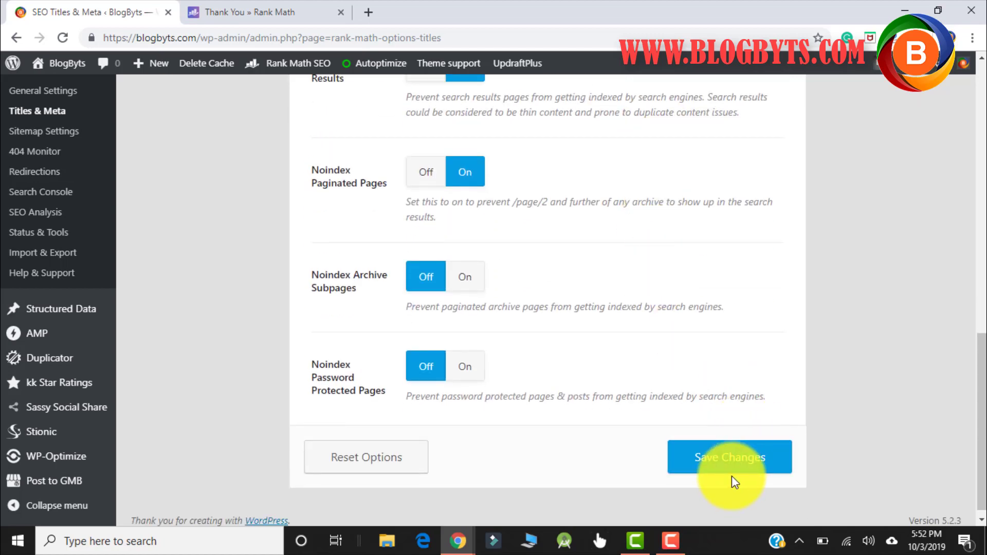
{"action": "left_click", "coordinate": [727, 457]}
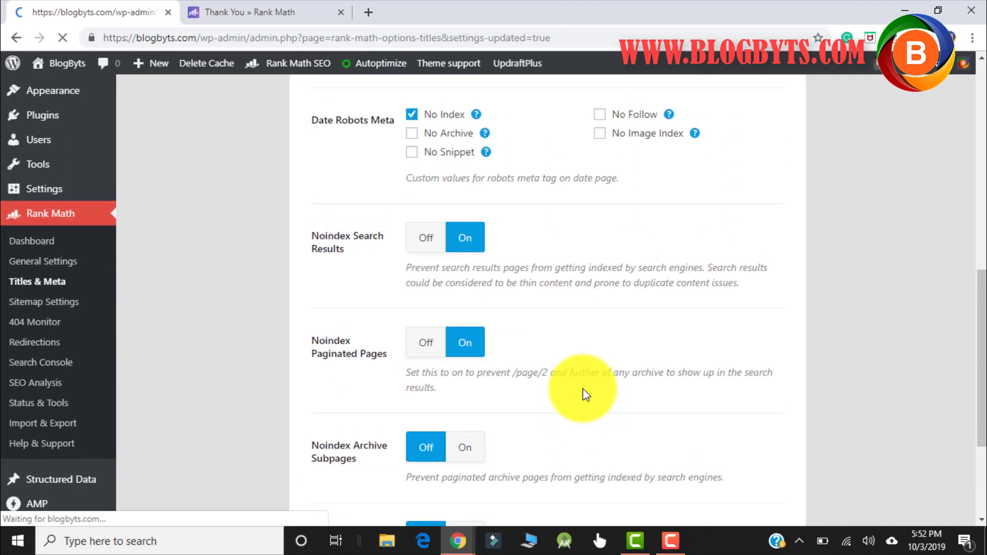
{"action": "left_click", "coordinate": [247, 379]}
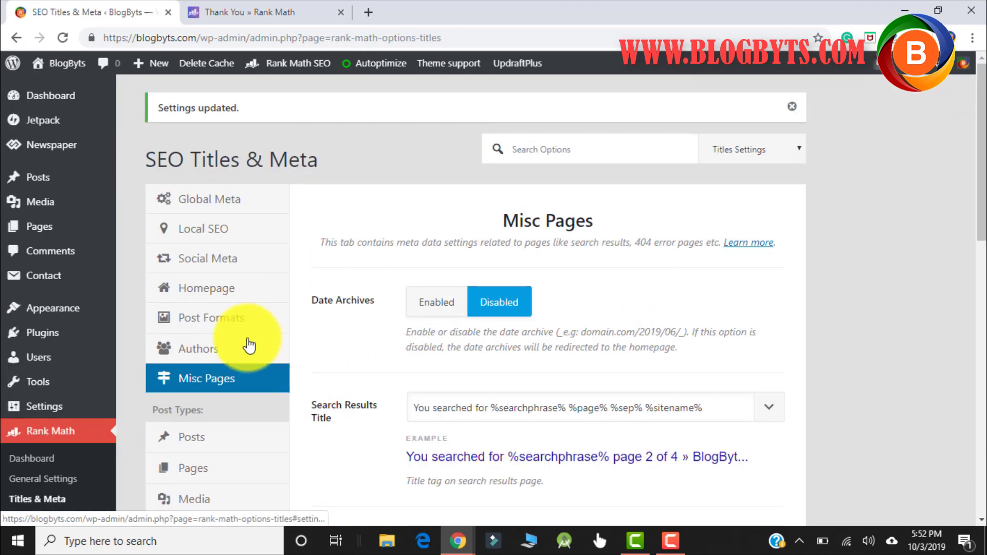
{"action": "scroll", "coordinate": [249, 346], "scroll_direction": "down", "scroll_amount": 1}
- Review the Posts title settings, including the default rich snippet type
{"action": "left_click", "coordinate": [204, 366]}
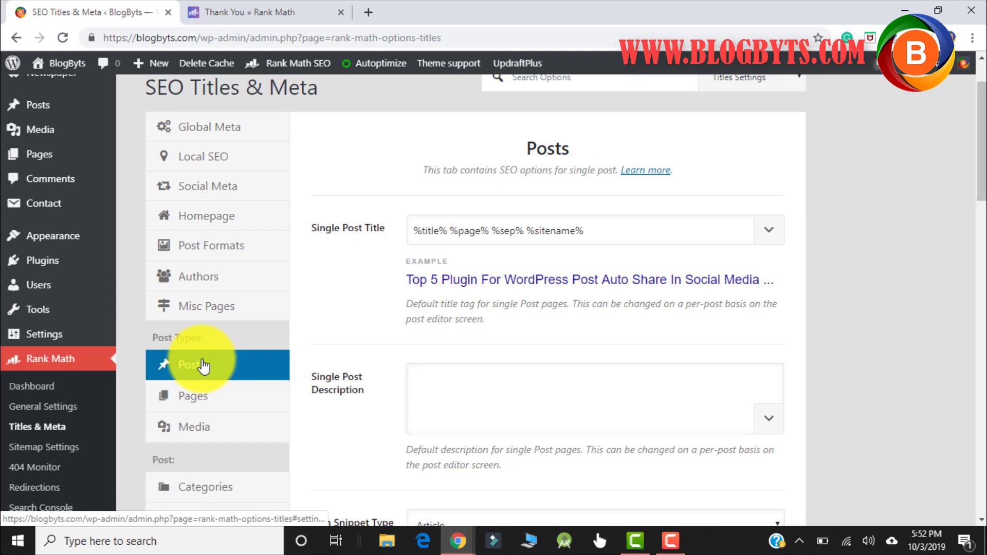
{"action": "scroll", "coordinate": [395, 305], "scroll_direction": "down", "scroll_amount": 3}
{"action": "left_click", "coordinate": [396, 307]}
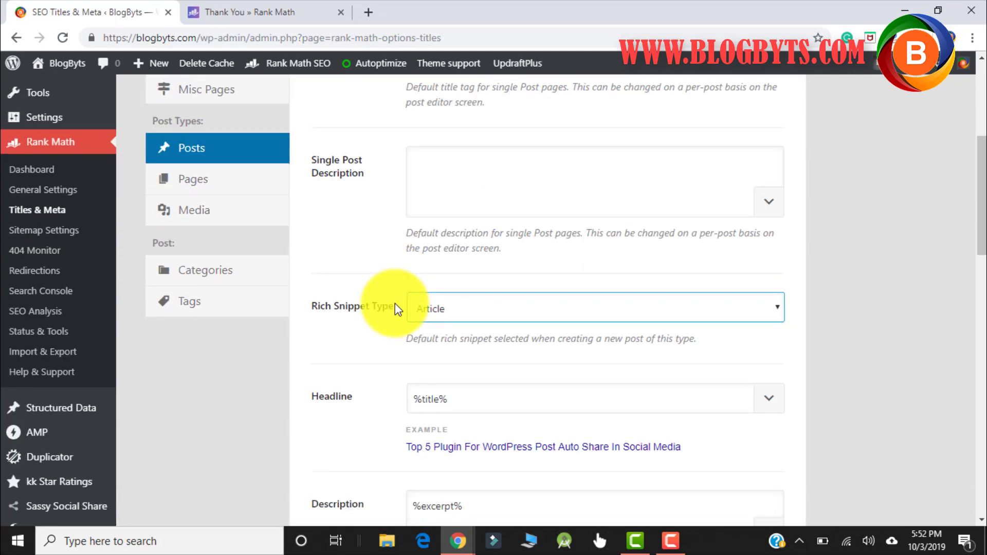
{"action": "scroll", "coordinate": [394, 304], "scroll_direction": "down", "scroll_amount": 5}
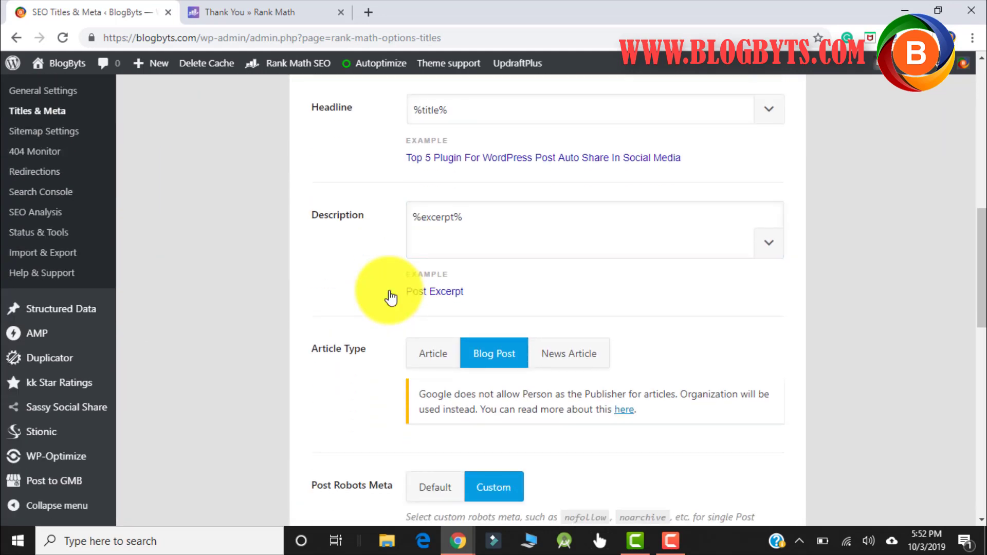
{"action": "scroll", "coordinate": [391, 297], "scroll_direction": "down", "scroll_amount": 5}
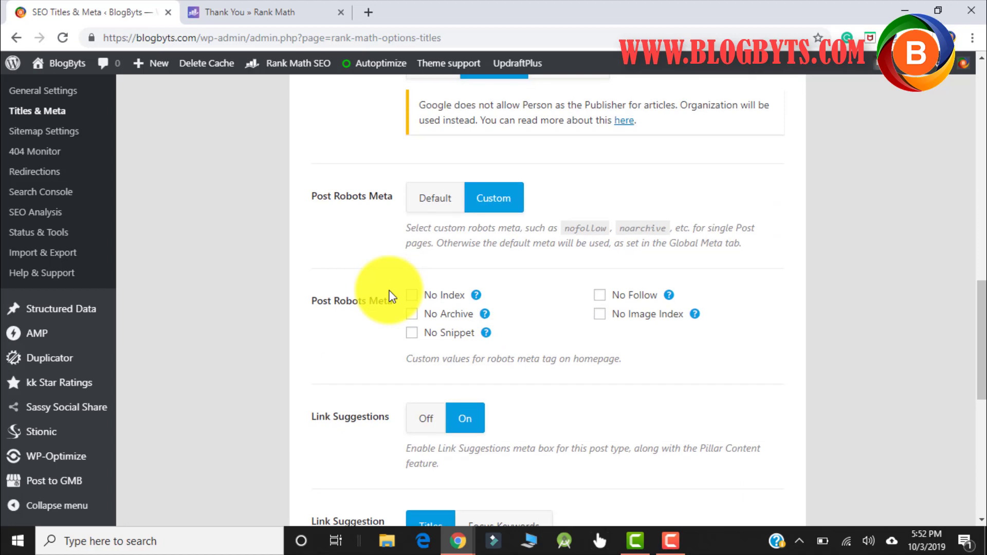
{"action": "scroll", "coordinate": [390, 297], "scroll_direction": "down", "scroll_amount": 7}
{"action": "scroll", "coordinate": [390, 295], "scroll_direction": "up", "scroll_amount": 15}
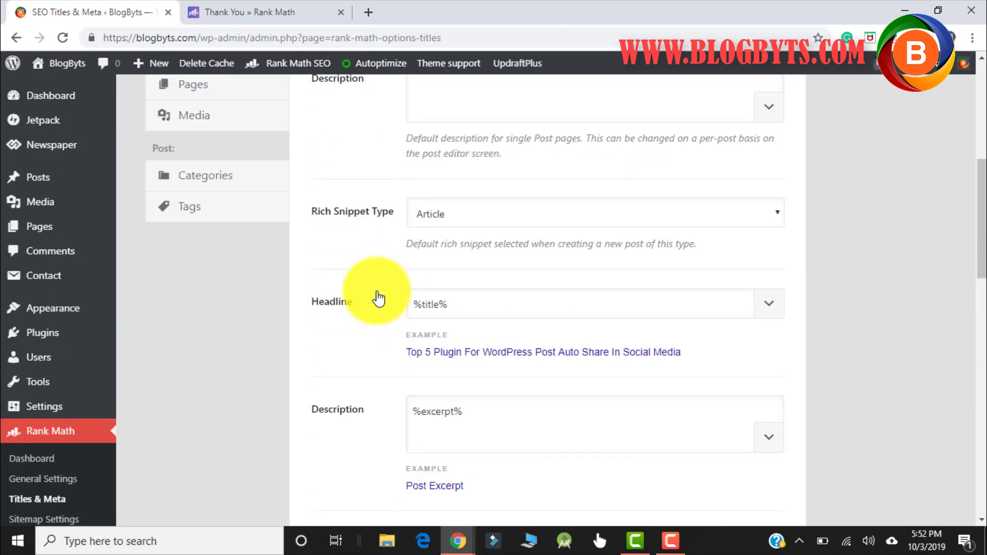
- Review the Pages, Media, Categories and Tags title and meta settings in turn
{"action": "left_click", "coordinate": [189, 309]}
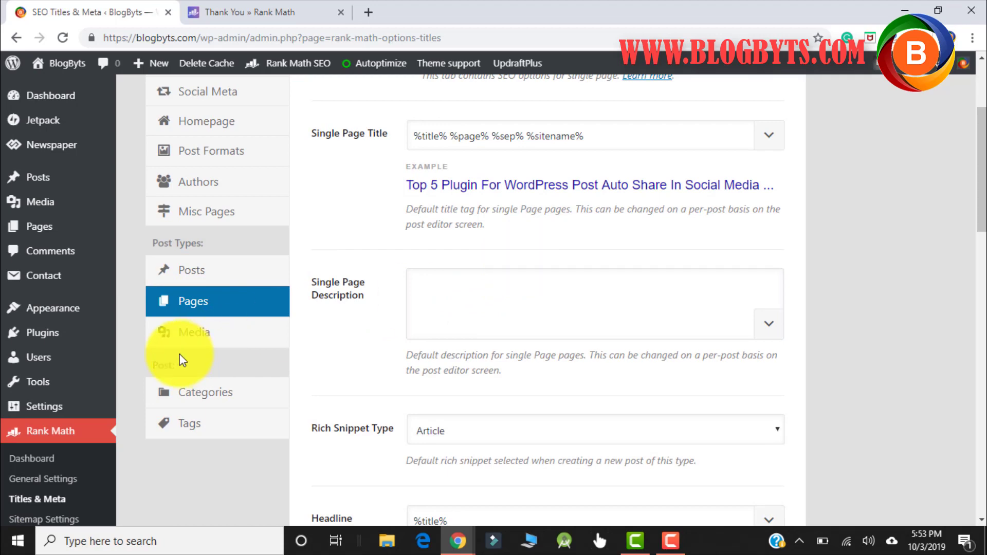
{"action": "left_click", "coordinate": [193, 337]}
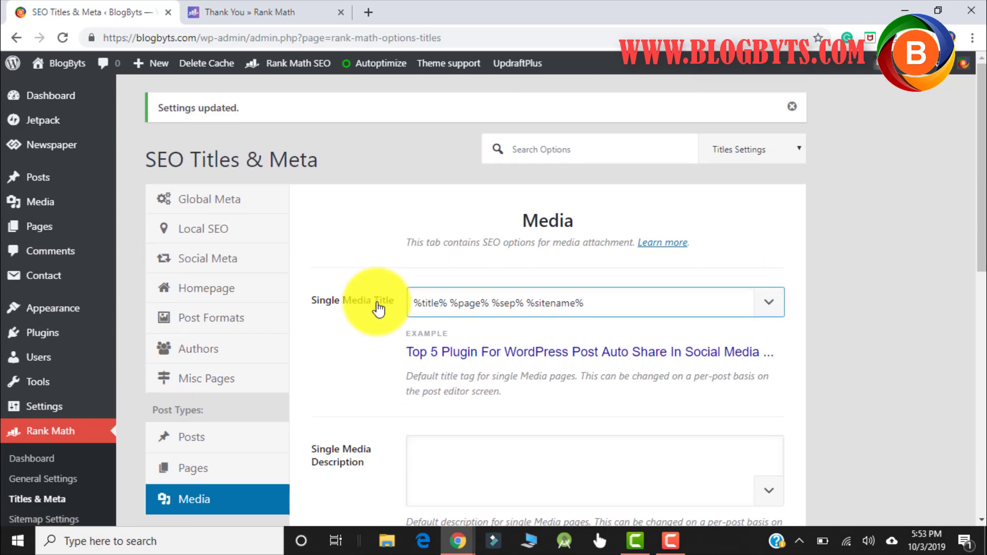
{"action": "scroll", "coordinate": [377, 308], "scroll_direction": "down", "scroll_amount": 4}
{"action": "left_click", "coordinate": [225, 354]}
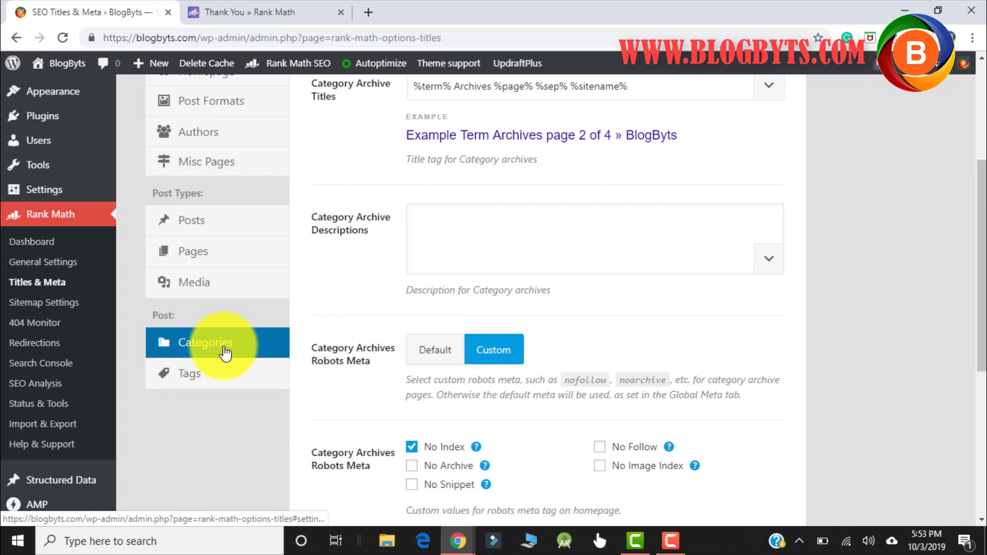
{"action": "scroll", "coordinate": [363, 306], "scroll_direction": "up", "scroll_amount": 5}
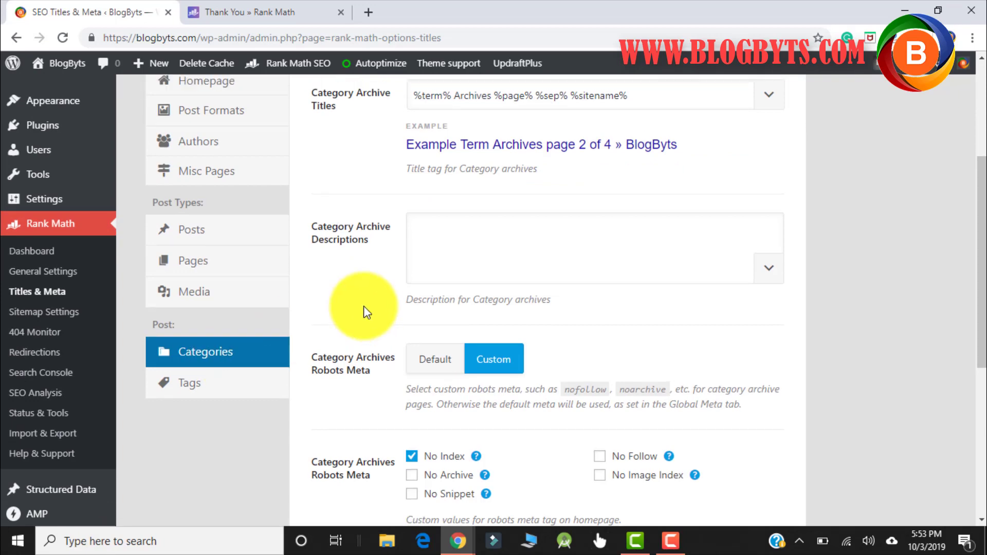
{"action": "scroll", "coordinate": [360, 308], "scroll_direction": "down", "scroll_amount": 5}
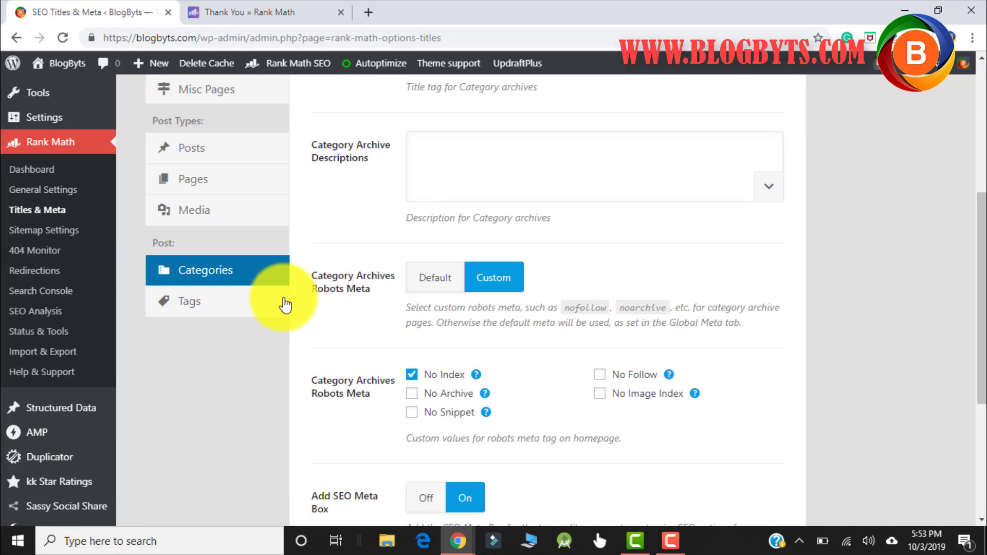
{"action": "left_click", "coordinate": [242, 315]}
{"action": "scroll", "coordinate": [419, 319], "scroll_direction": "up", "scroll_amount": 3}
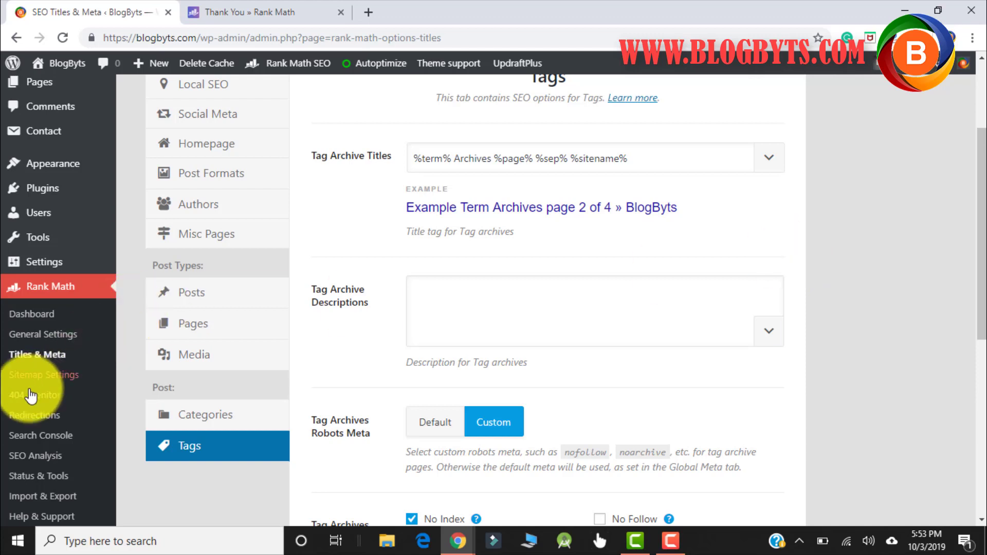
- Keep 200 links per sitemap and empty Exclude Terms, then save the General sitemap settings
{"action": "left_click", "coordinate": [43, 380]}
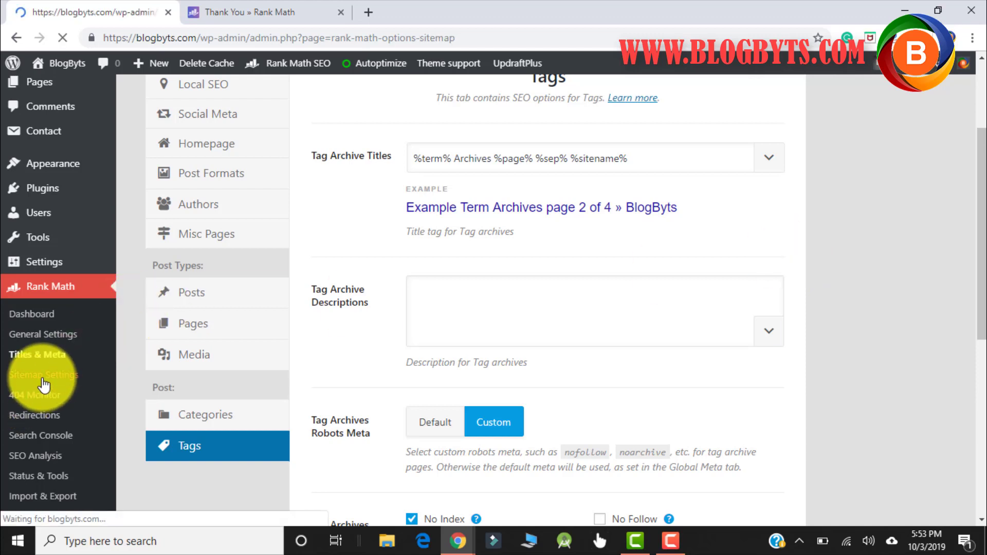
{"action": "left_click", "coordinate": [515, 294]}
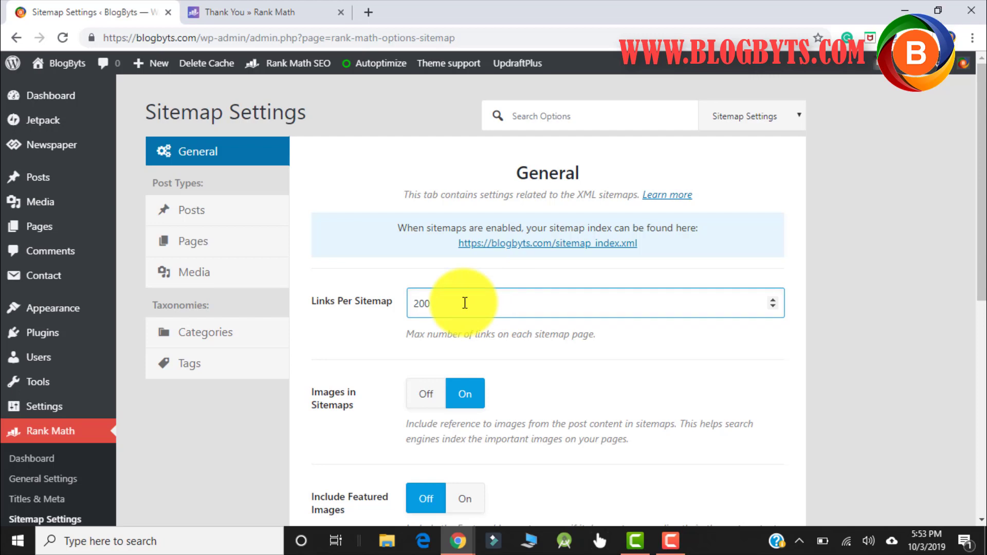
{"action": "left_click", "coordinate": [445, 357]}
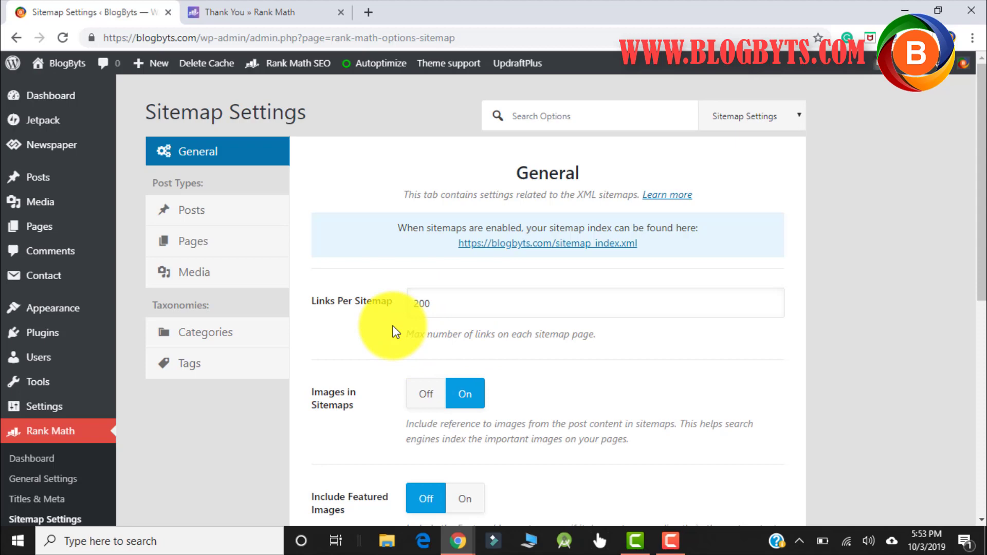
{"action": "scroll", "coordinate": [389, 332], "scroll_direction": "down", "scroll_amount": 3}
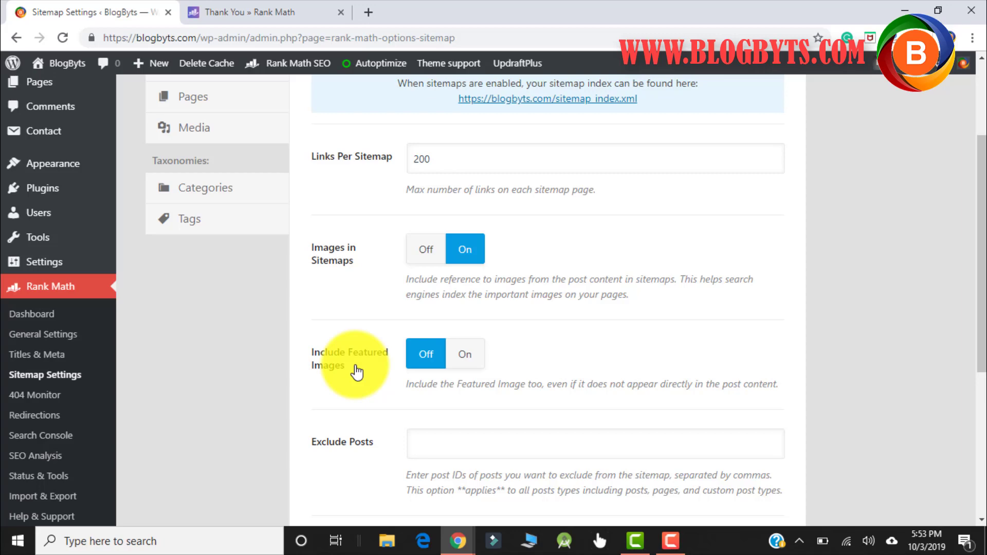
{"action": "scroll", "coordinate": [541, 277], "scroll_direction": "down", "scroll_amount": 3}
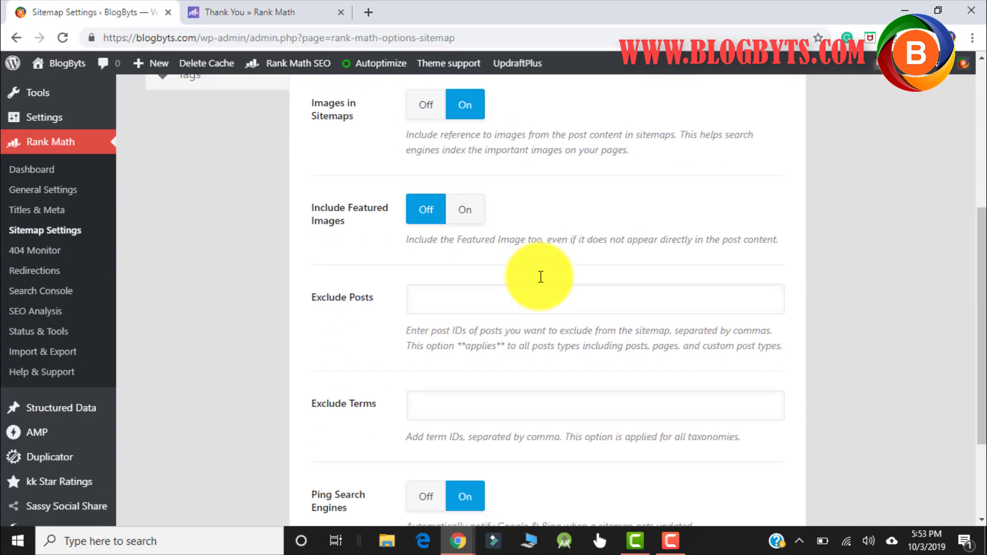
{"action": "scroll", "coordinate": [541, 276], "scroll_direction": "down", "scroll_amount": 3}
{"action": "left_click", "coordinate": [539, 277]}
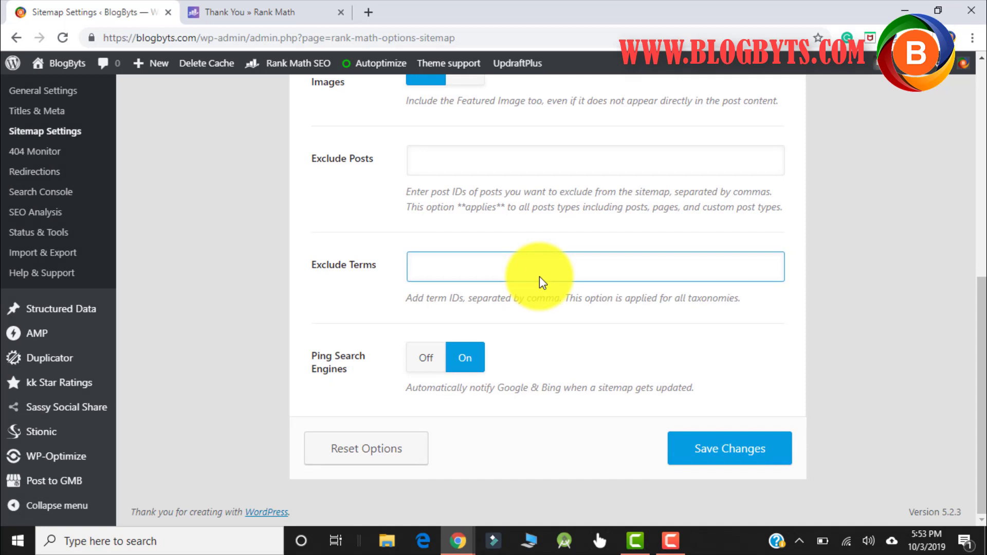
{"action": "left_click", "coordinate": [385, 367]}
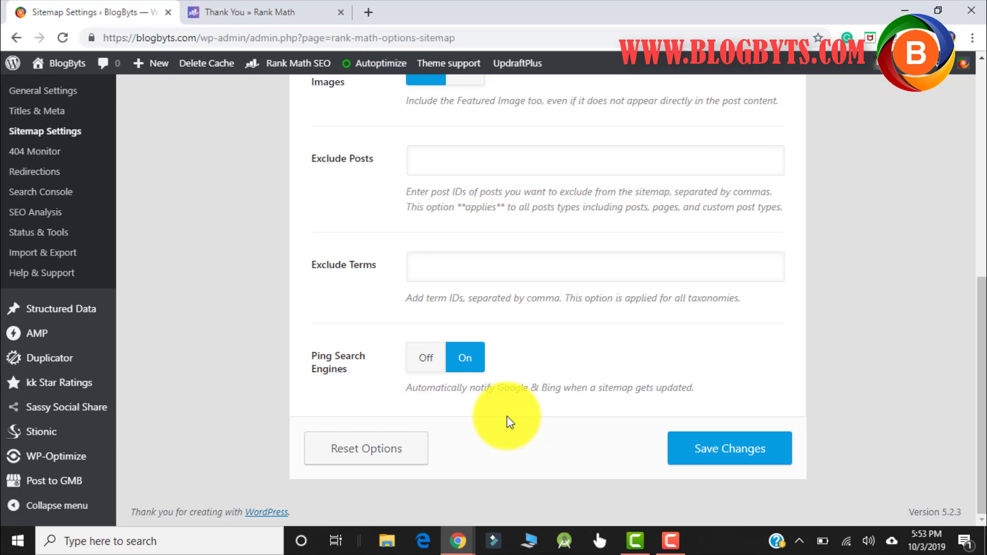
{"action": "left_click", "coordinate": [700, 451]}
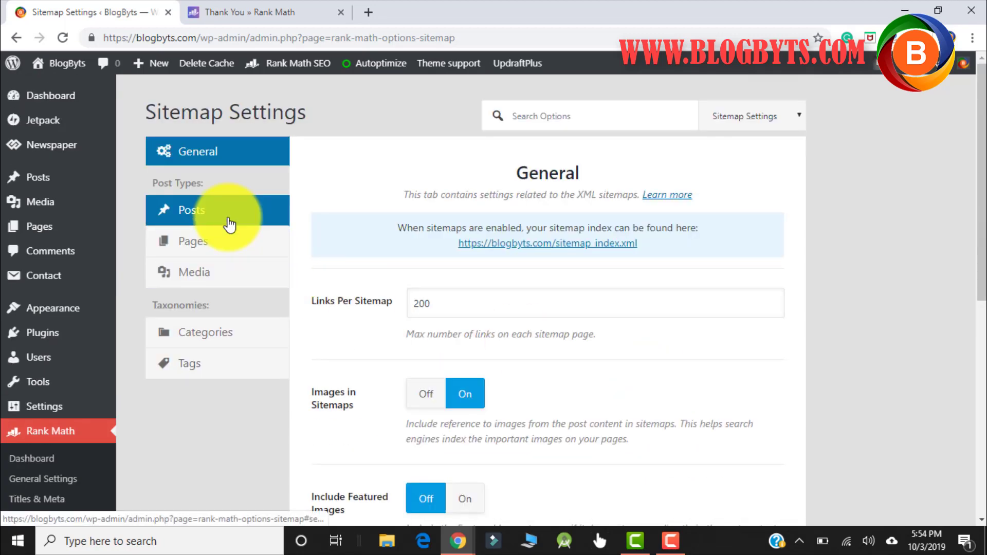
- Review the Posts, Pages, Media, Categories and Tags sitemap tabs, leaving Tags excluded, and save
{"action": "left_click", "coordinate": [229, 225]}
{"action": "scroll", "coordinate": [346, 337], "scroll_direction": "down", "scroll_amount": 5}
{"action": "scroll", "coordinate": [344, 338], "scroll_direction": "up", "scroll_amount": 5}
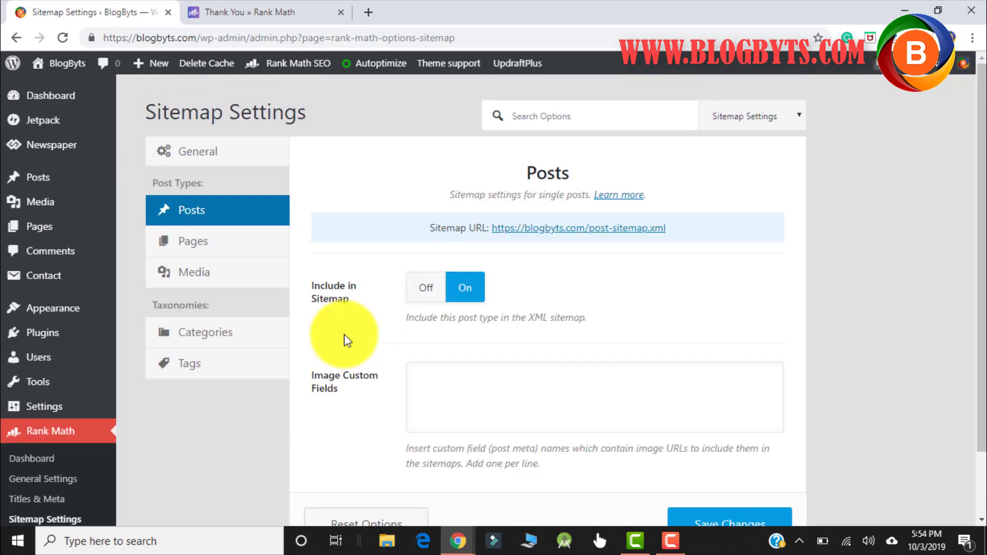
{"action": "left_click", "coordinate": [194, 251]}
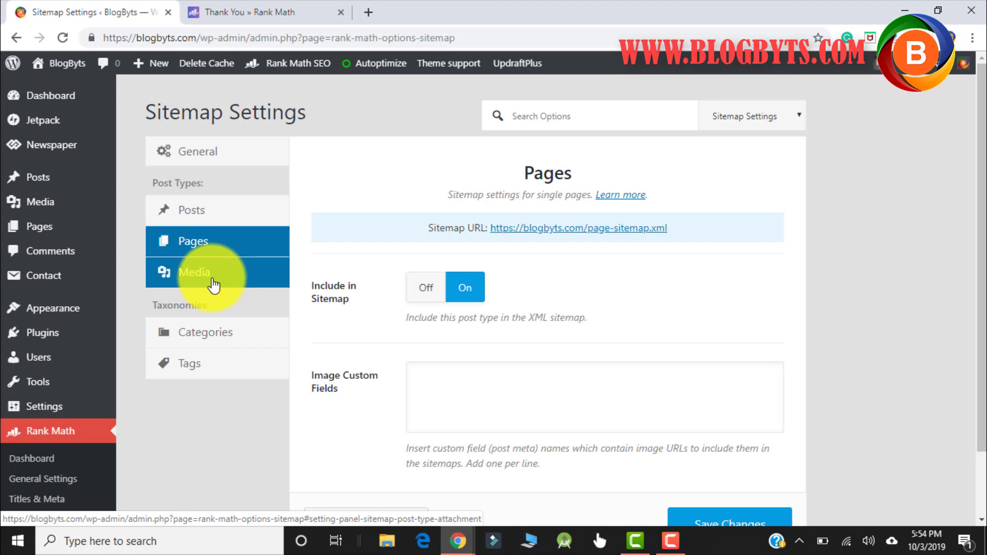
{"action": "left_click", "coordinate": [206, 280]}
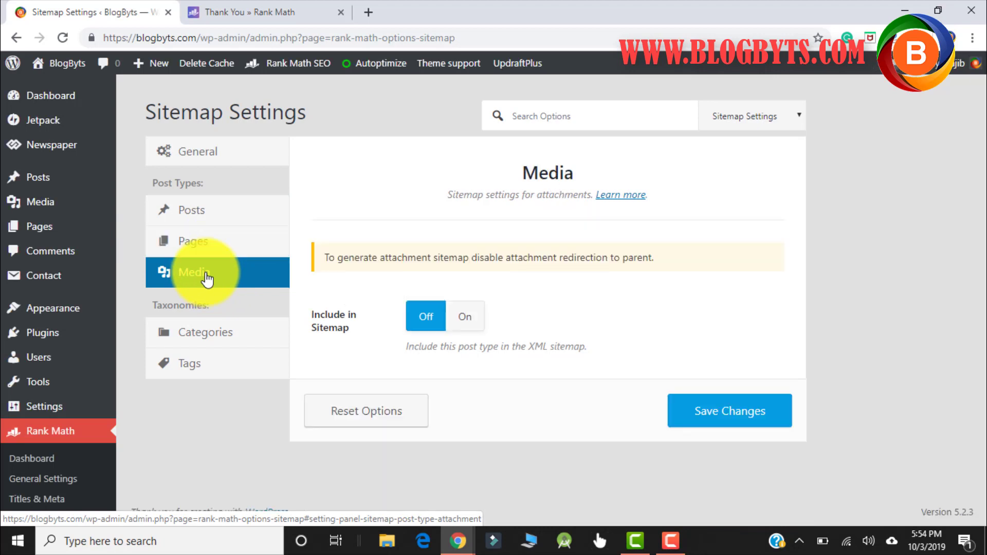
{"action": "left_click", "coordinate": [200, 334]}
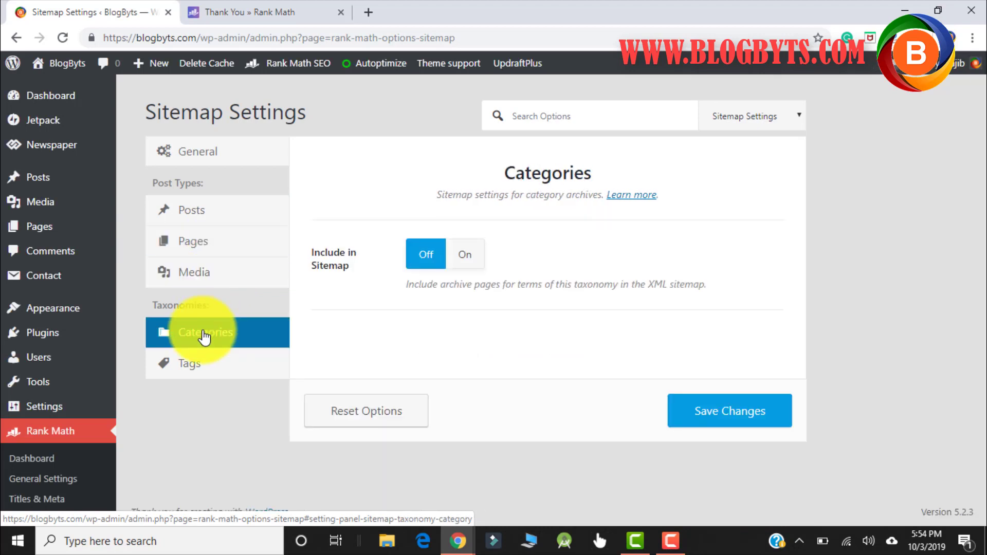
{"action": "left_click", "coordinate": [200, 383]}
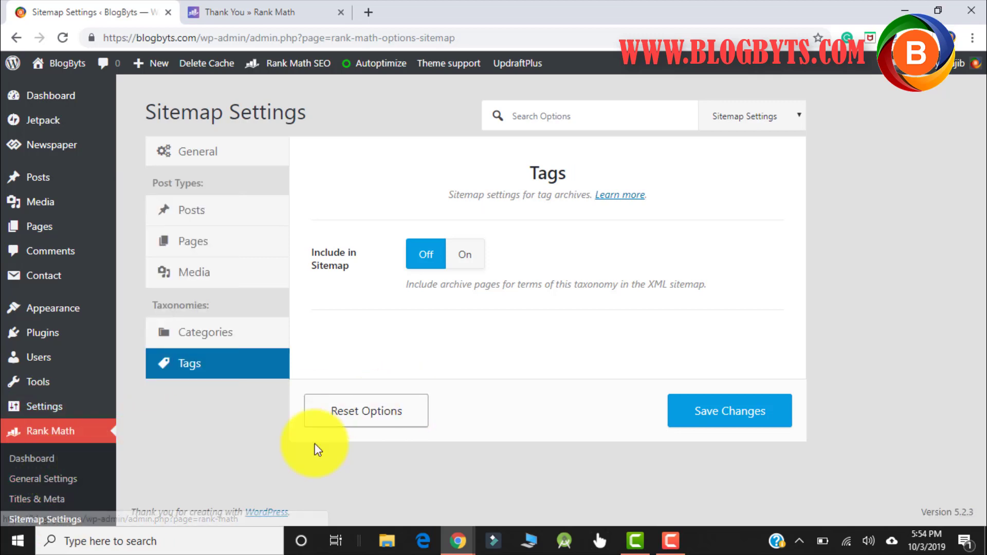
{"action": "left_click", "coordinate": [667, 411]}
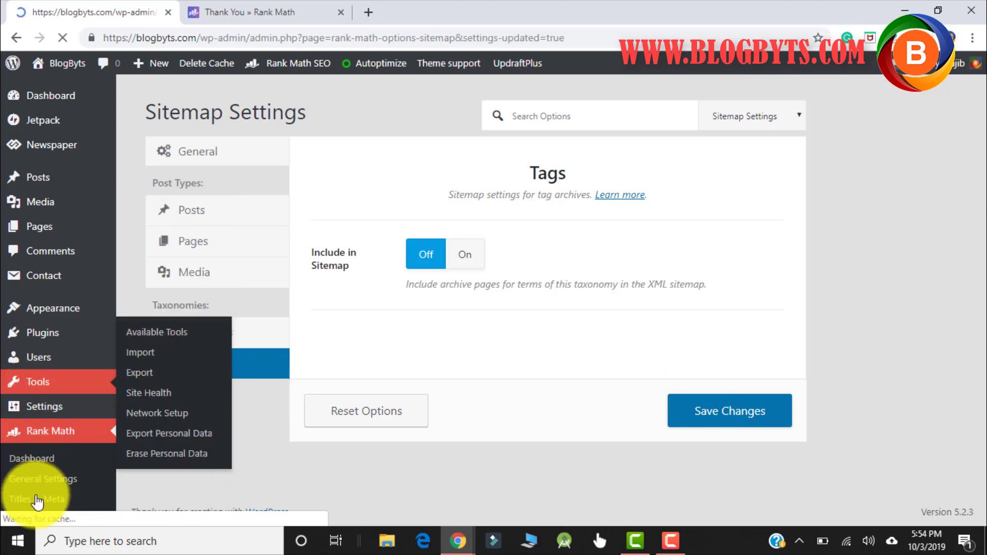
{"action": "scroll", "coordinate": [39, 463], "scroll_direction": "down", "scroll_amount": 3}
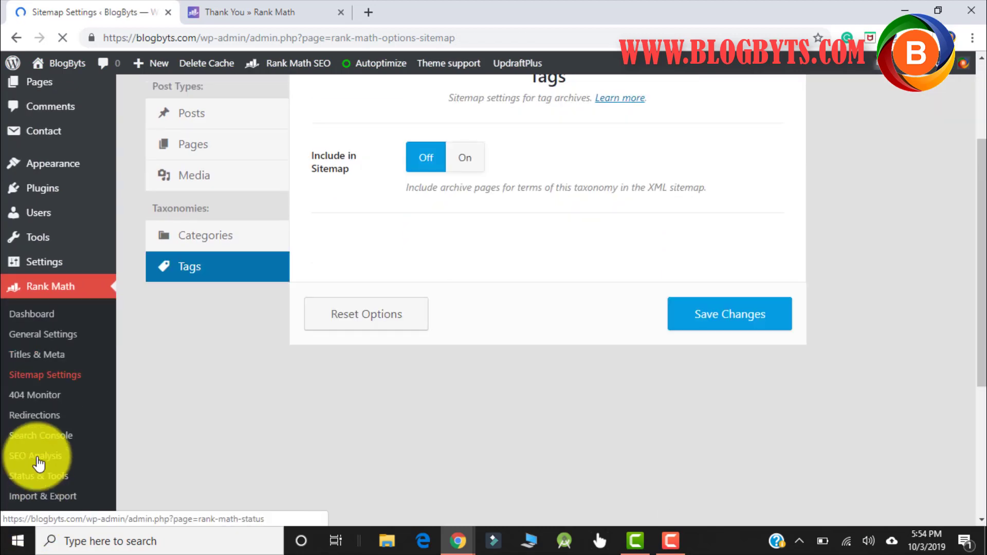
- Check the empty 404 Monitor log, then view the Redirections list
{"action": "left_click", "coordinate": [41, 405]}
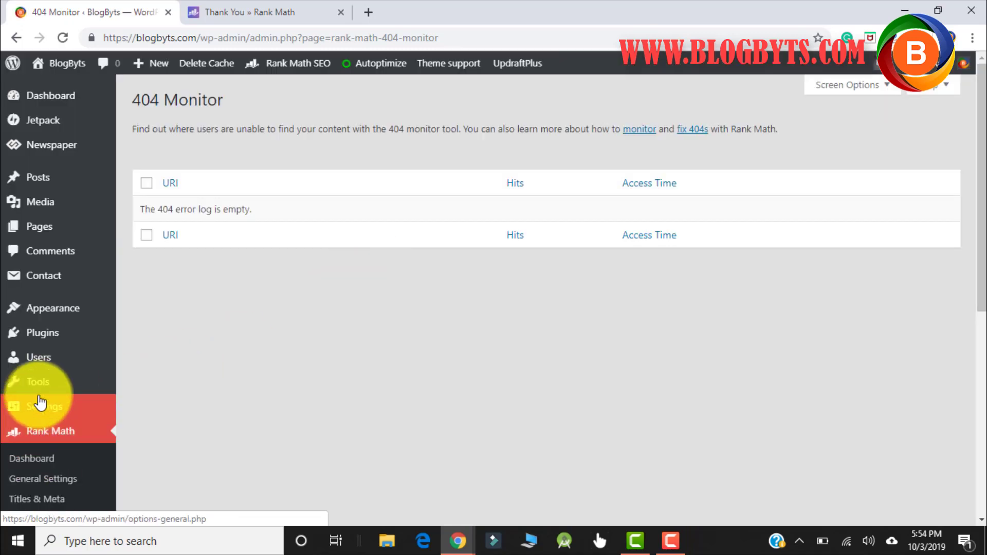
{"action": "scroll", "coordinate": [40, 401], "scroll_direction": "down", "scroll_amount": 3}
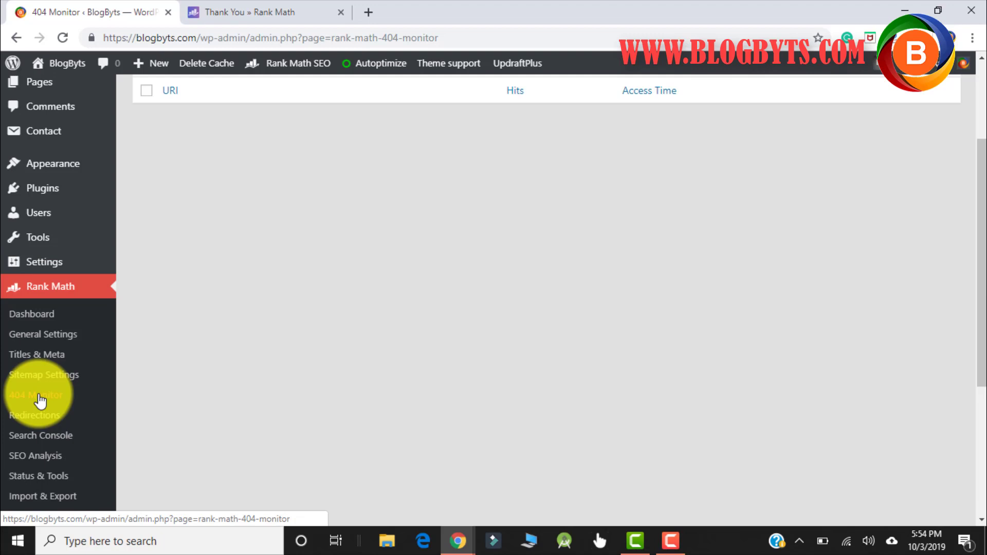
{"action": "scroll", "coordinate": [272, 291], "scroll_direction": "up", "scroll_amount": 3}
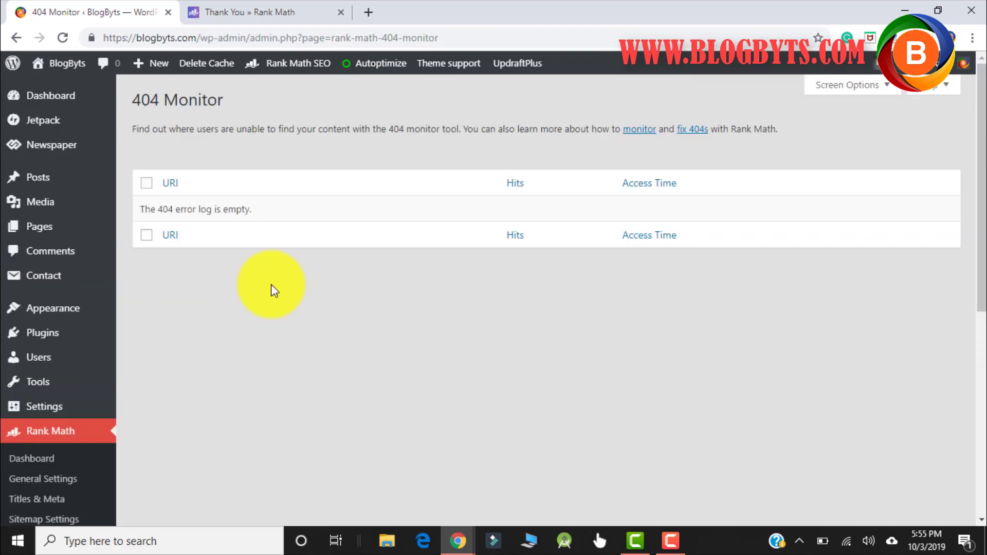
{"action": "scroll", "coordinate": [271, 285], "scroll_direction": "down", "scroll_amount": 3}
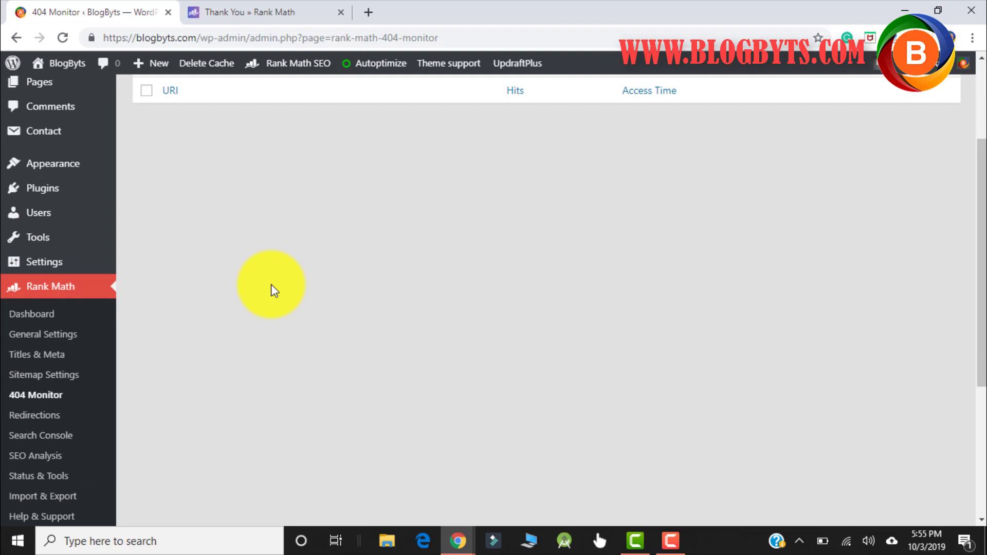
{"action": "left_click", "coordinate": [43, 417]}
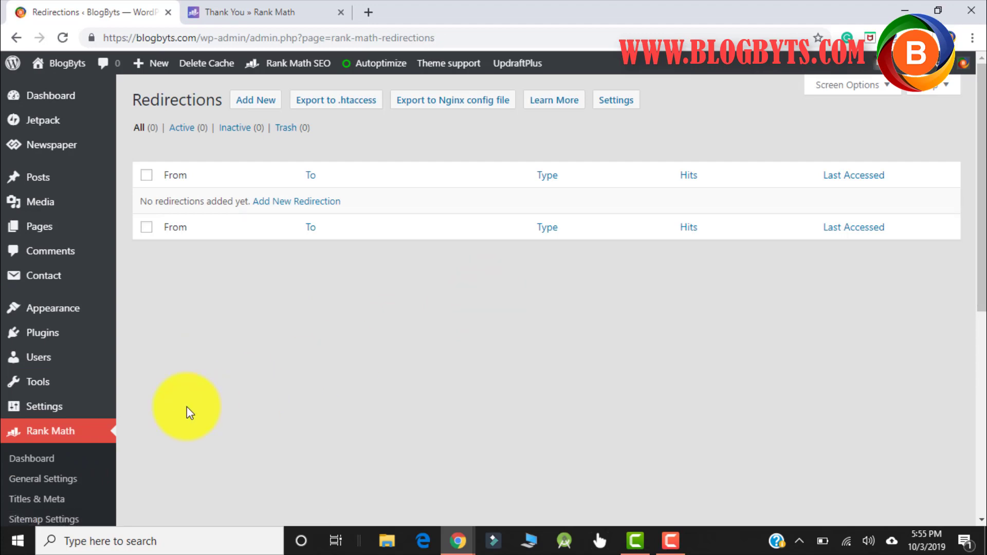
{"action": "scroll", "coordinate": [53, 346], "scroll_direction": "down", "scroll_amount": 5}
- Browse Rank Math Search Console's Search Analytics, Sitemaps and Keyword Tracker (Coming Soon) tabs
{"action": "left_click", "coordinate": [55, 297]}
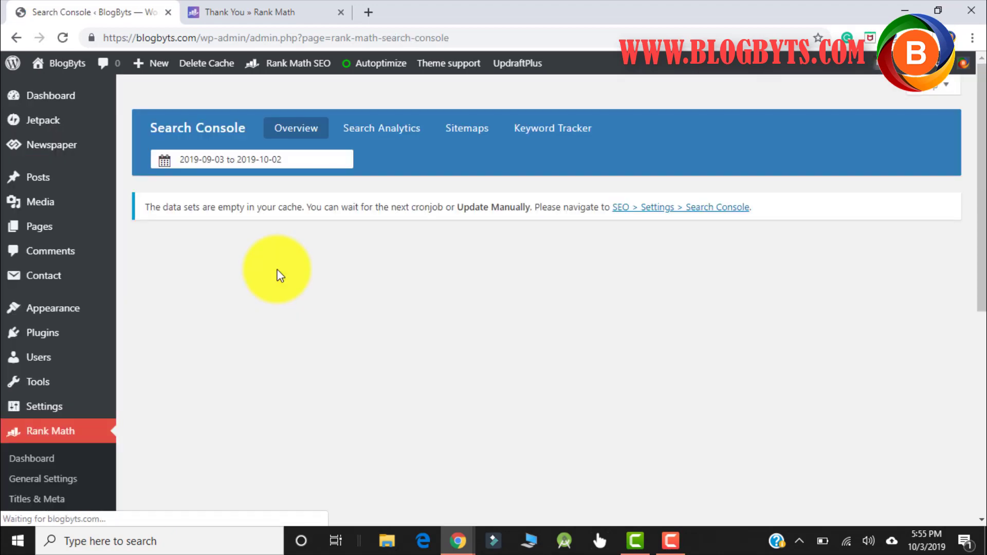
{"action": "left_click", "coordinate": [383, 138]}
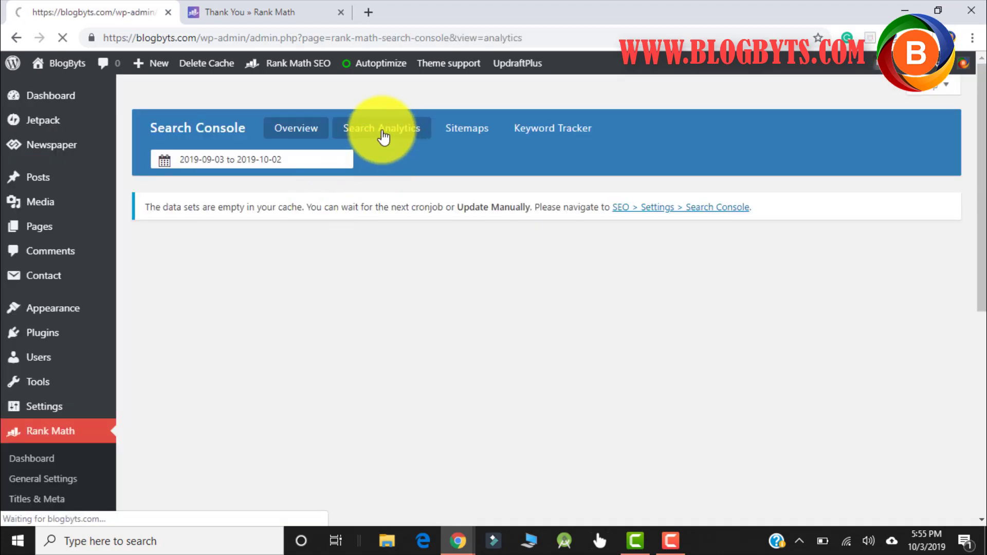
{"action": "left_click", "coordinate": [479, 138]}
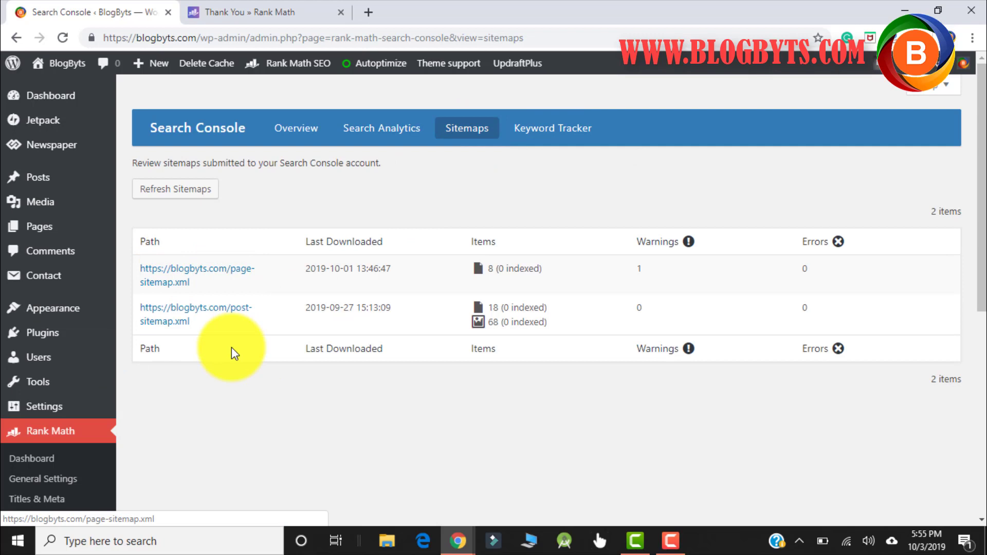
{"action": "left_click", "coordinate": [539, 133]}
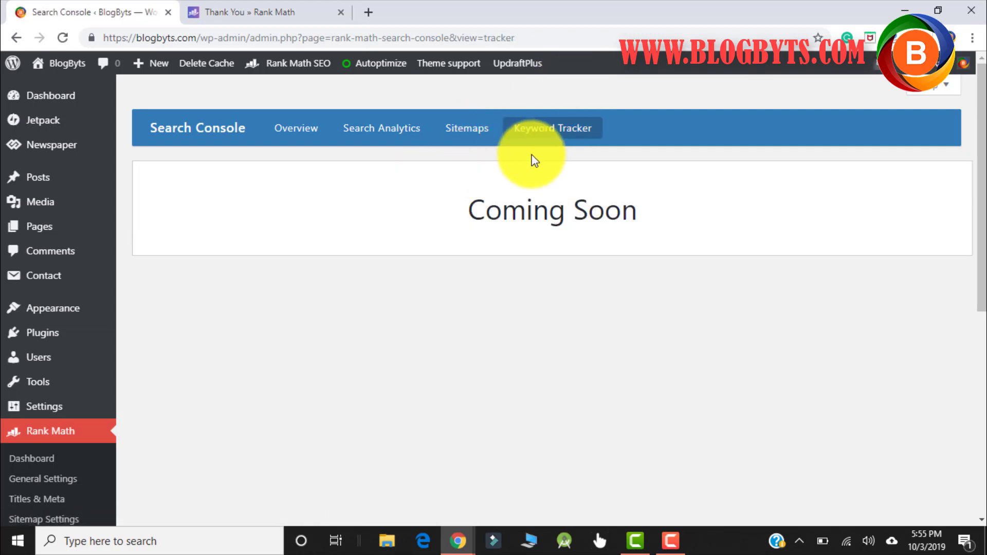
{"action": "left_click_drag", "start_coordinate": [474, 214], "coordinate": [656, 225]}
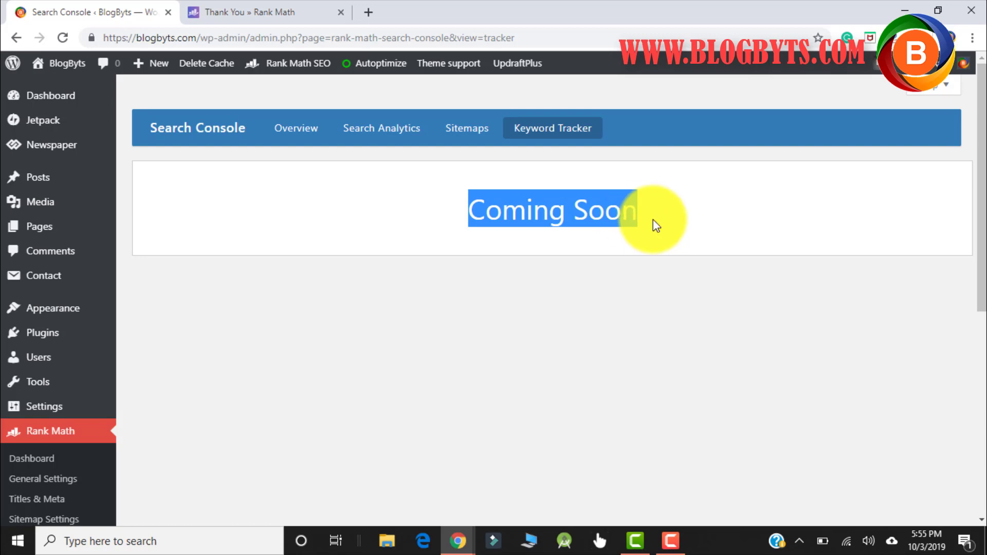
- Return to the Sitemaps list showing page-sitemap.xml (8 items) and post-sitemap.xml (18 items)
{"action": "left_click", "coordinate": [456, 128]}
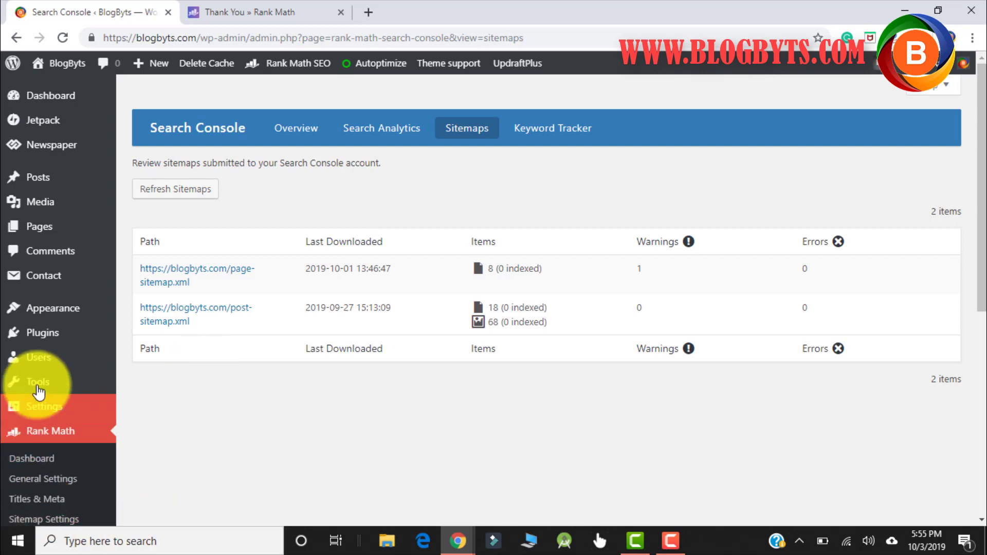
{"action": "scroll", "coordinate": [51, 378], "scroll_direction": "down", "scroll_amount": 3}
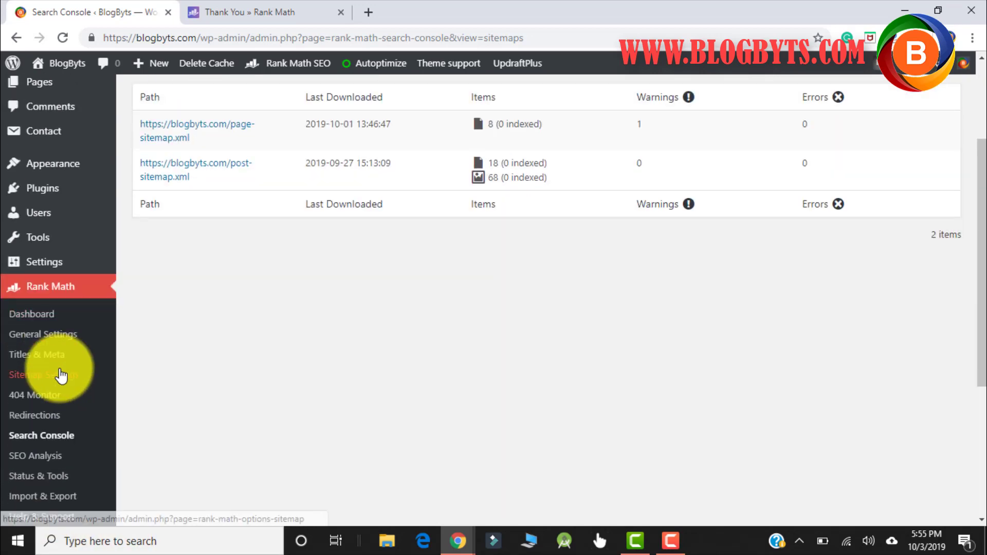
{"action": "left_click", "coordinate": [45, 459]}
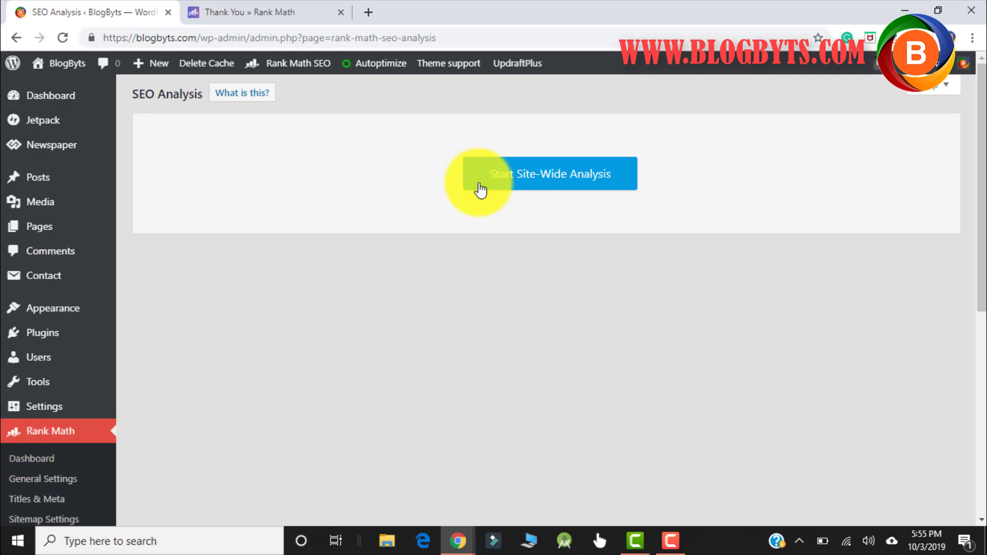
- Start the site-wide analysis and review the 87/100 score, with 28 of 34 tests passed
{"action": "left_click", "coordinate": [527, 179]}
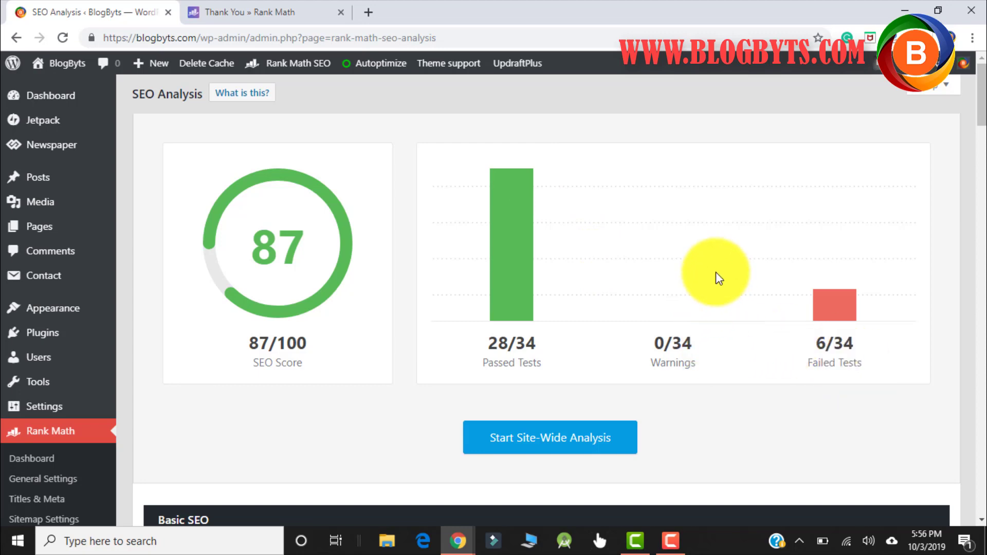
{"action": "scroll", "coordinate": [716, 272], "scroll_direction": "down", "scroll_amount": 7}
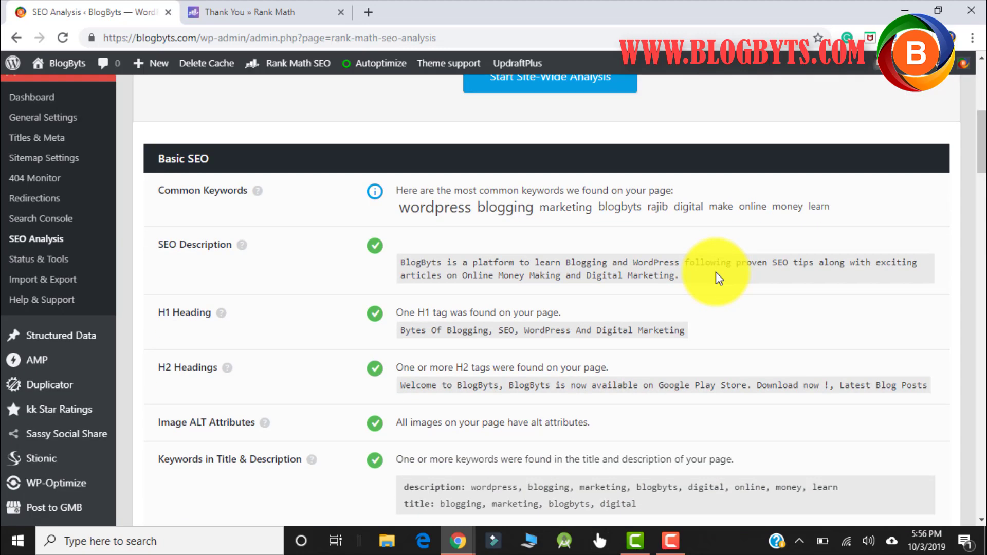
{"action": "scroll", "coordinate": [716, 272], "scroll_direction": "down", "scroll_amount": 10}
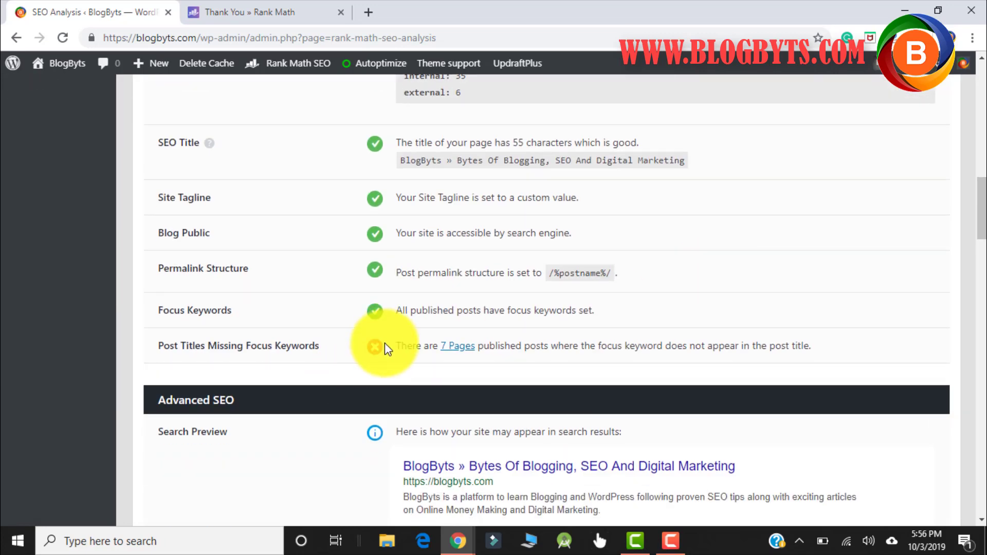
{"action": "scroll", "coordinate": [384, 344], "scroll_direction": "down", "scroll_amount": 6}
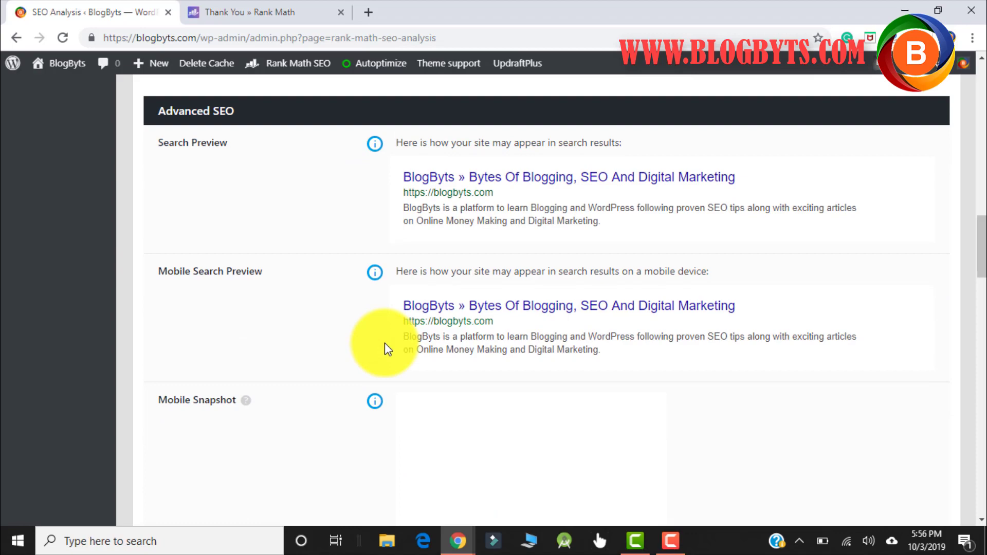
{"action": "scroll", "coordinate": [384, 344], "scroll_direction": "down", "scroll_amount": 20}
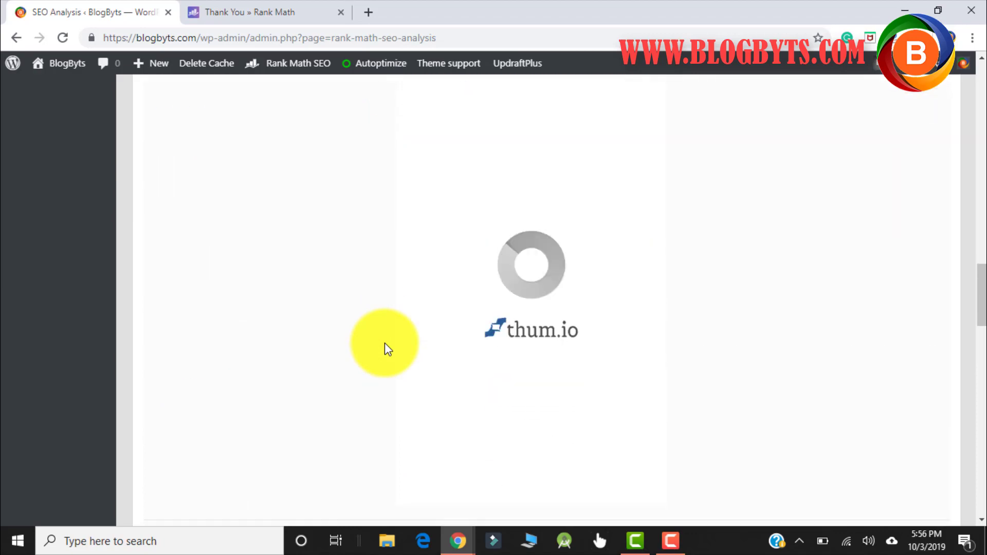
{"action": "scroll", "coordinate": [384, 343], "scroll_direction": "up", "scroll_amount": 20}
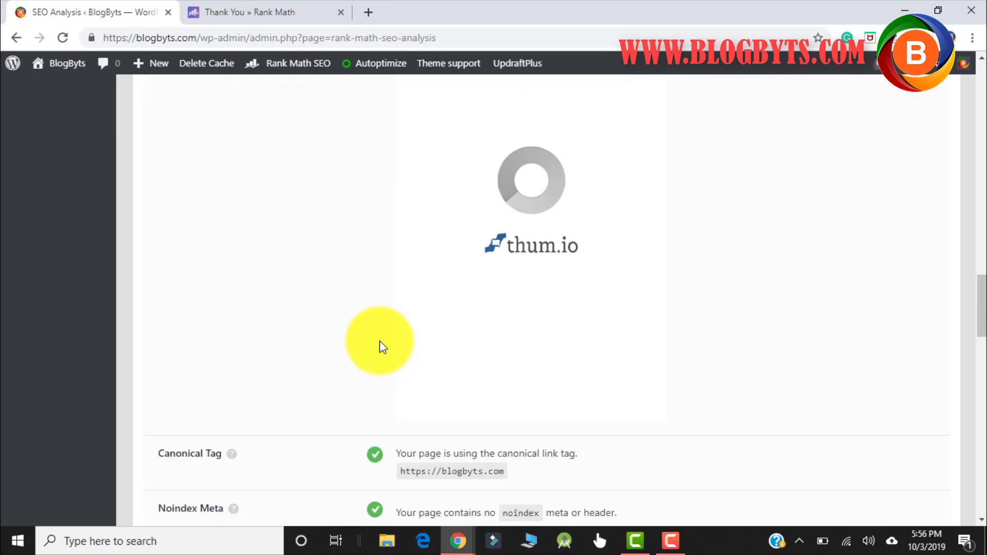
{"action": "scroll", "coordinate": [379, 340], "scroll_direction": "down", "scroll_amount": 6}
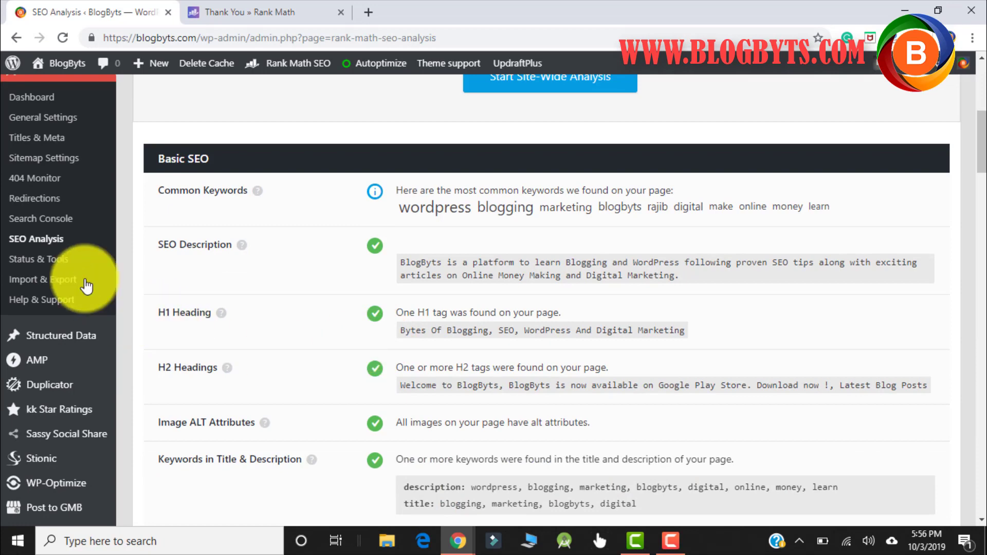
- Review the 0.22MB database and six Rank Math InnoDB tables in Status & Tools, then return to the Dashboard
{"action": "left_click", "coordinate": [59, 265]}
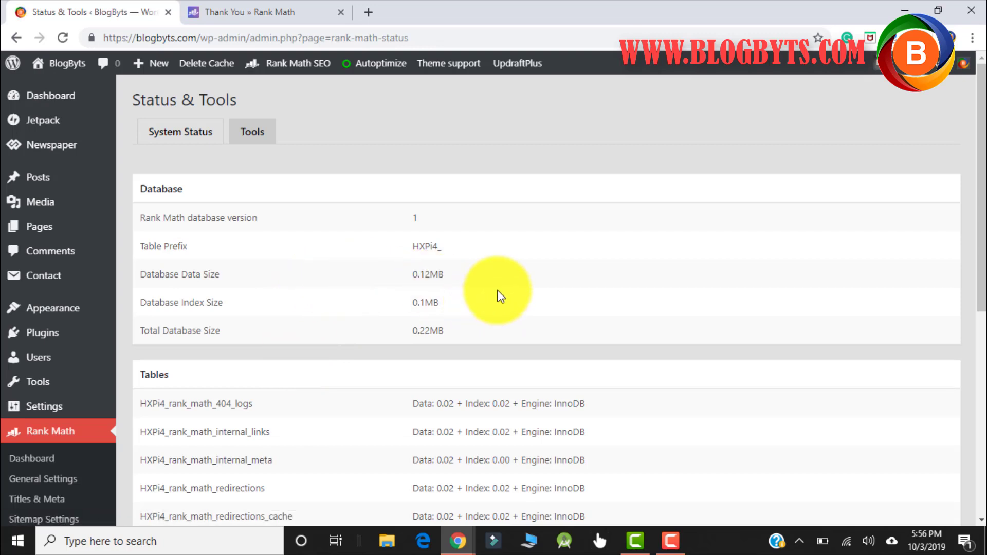
{"action": "scroll", "coordinate": [501, 293], "scroll_direction": "down", "scroll_amount": 1}
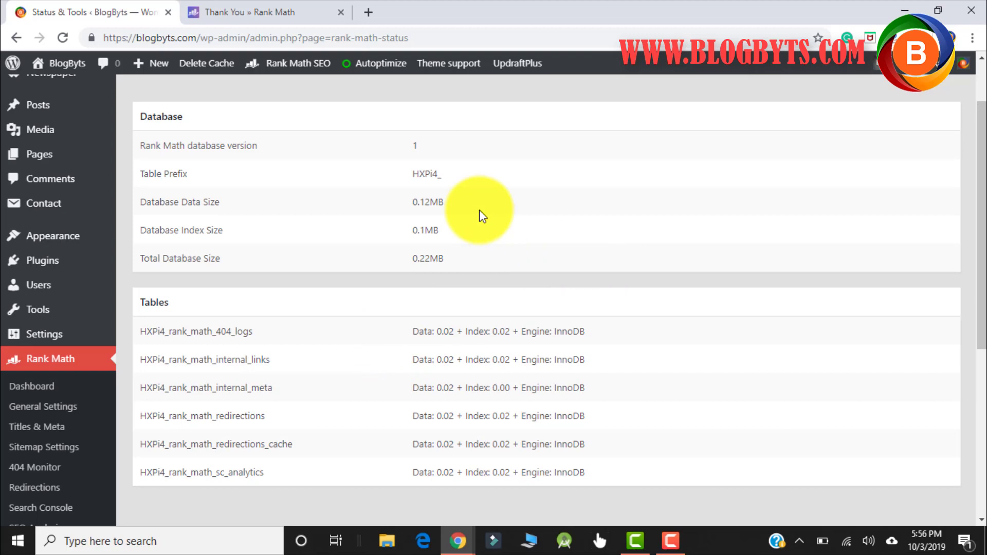
{"action": "scroll", "coordinate": [62, 463], "scroll_direction": "down", "scroll_amount": 3}
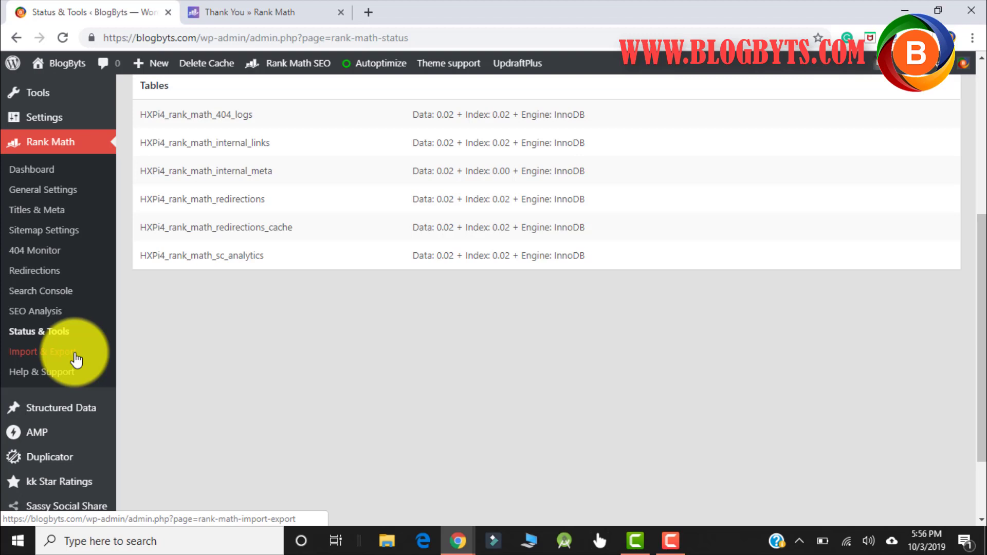
{"action": "left_click", "coordinate": [46, 169]}
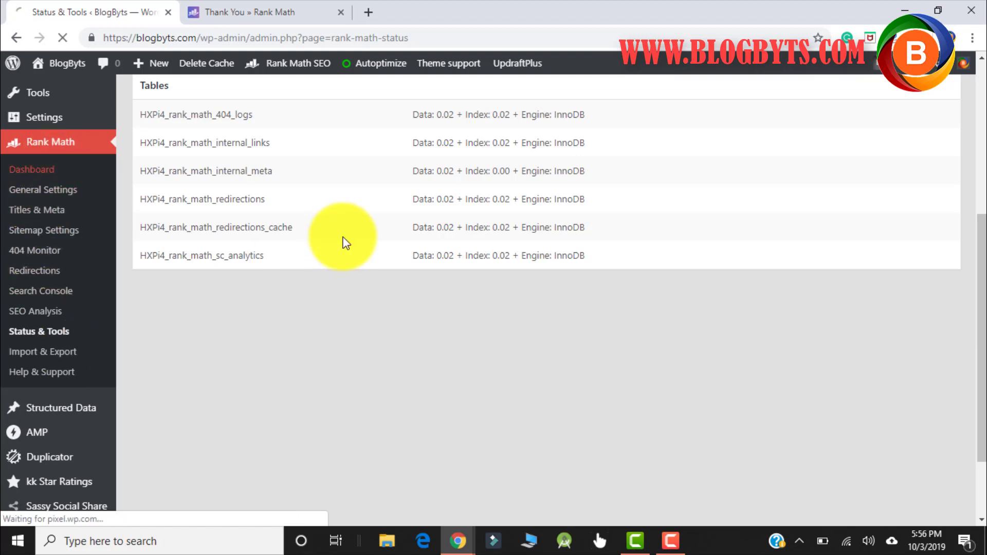